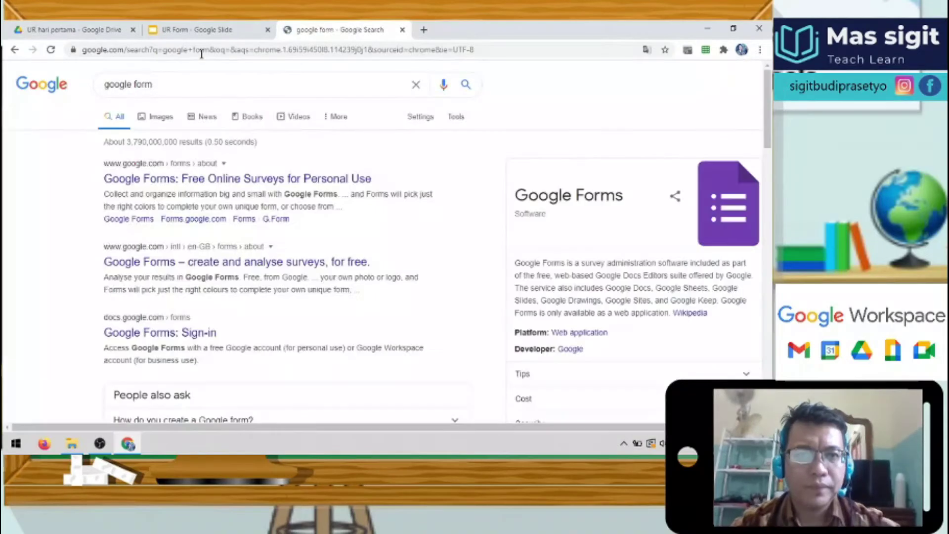
# Step: Open Google Forms from the search results and create a blank form there, closing it unused
pyautogui.click(195, 180)
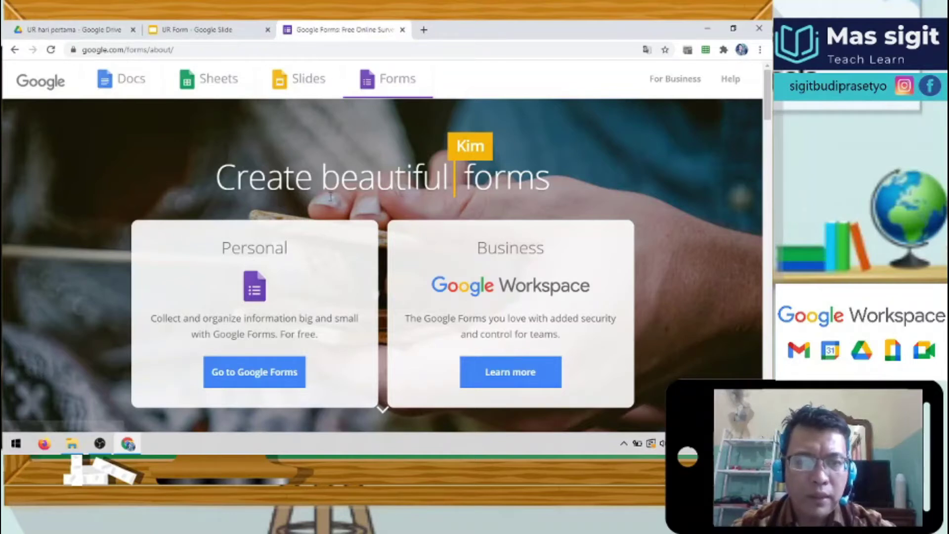
pyautogui.click(266, 383)
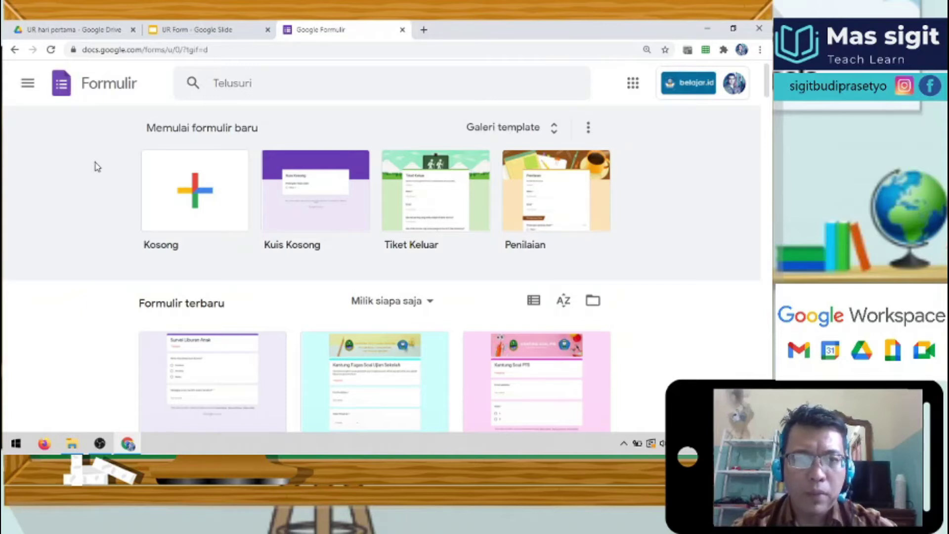
pyautogui.click(194, 198)
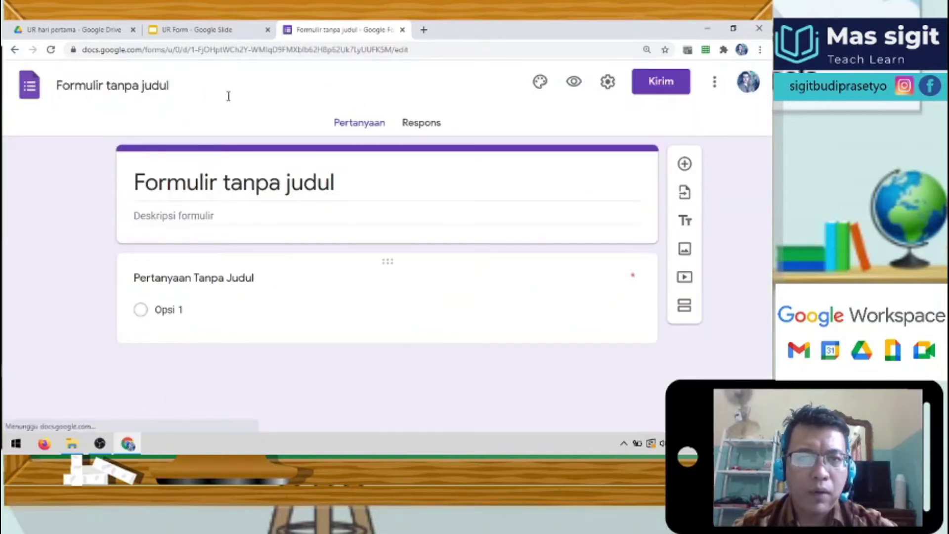
pyautogui.click(107, 88)
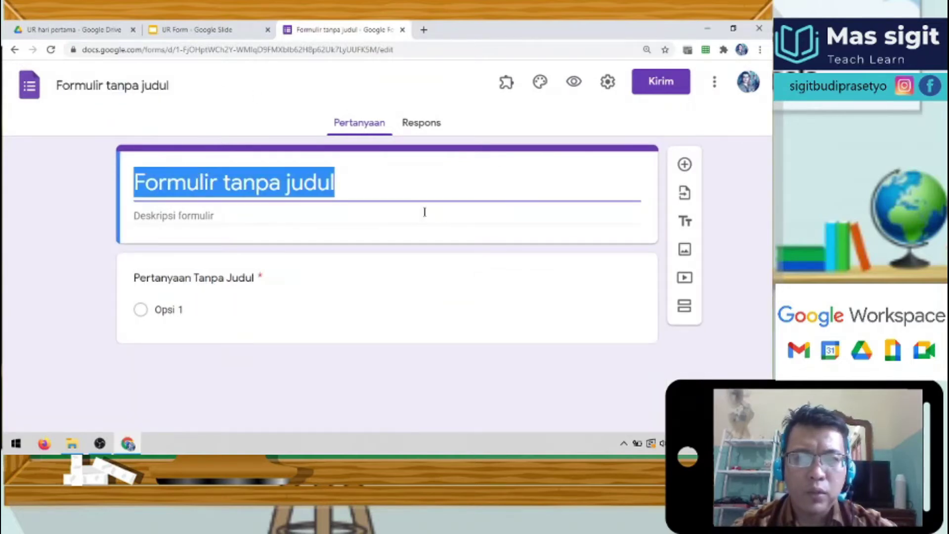
pyautogui.click(208, 279)
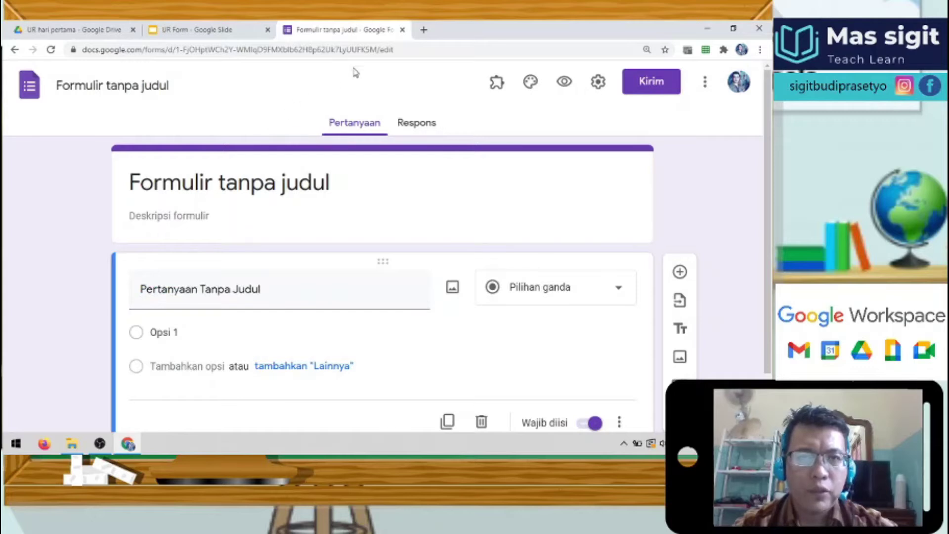
pyautogui.click(402, 30)
# Step: Switch to Google Drive and open the Sejarah Indonesia folder in Drive Saya
pyautogui.click(62, 31)
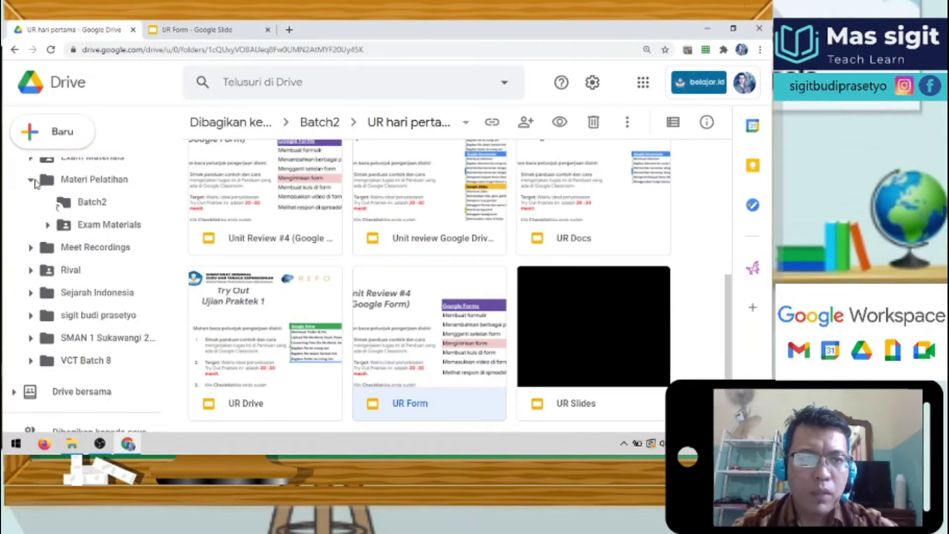
pyautogui.click(31, 180)
pyautogui.scroll(3, 111, 196)
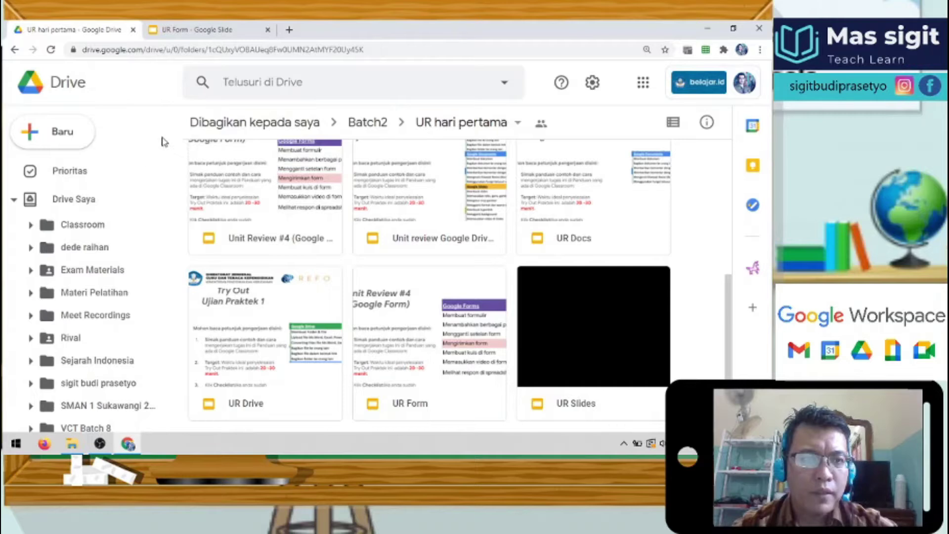
pyautogui.scroll(-1, 102, 225)
pyautogui.scroll(1, 99, 220)
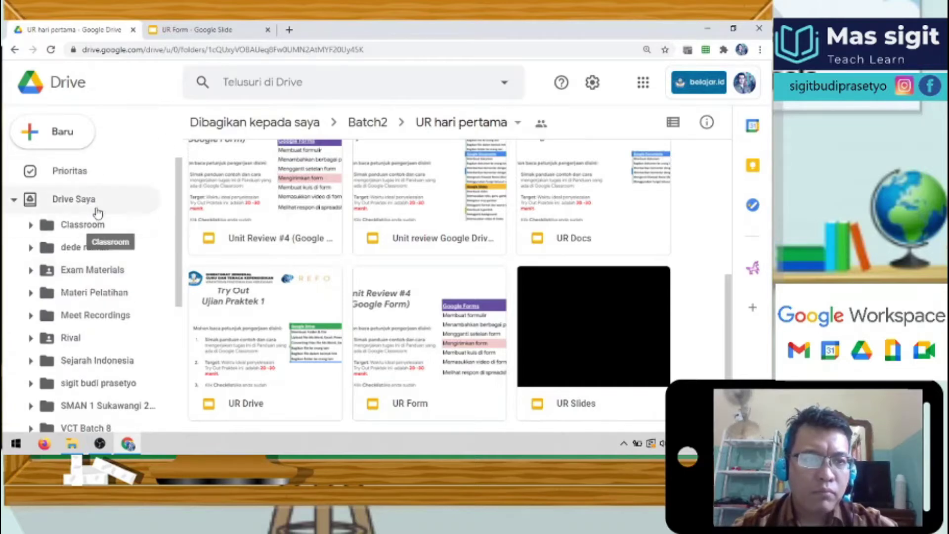
pyautogui.scroll(-1, 99, 211)
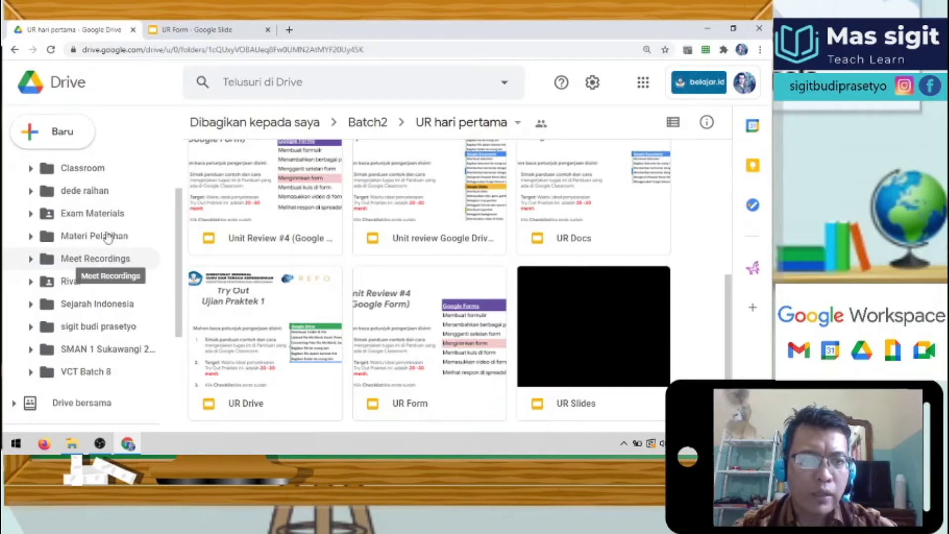
pyautogui.click(97, 304)
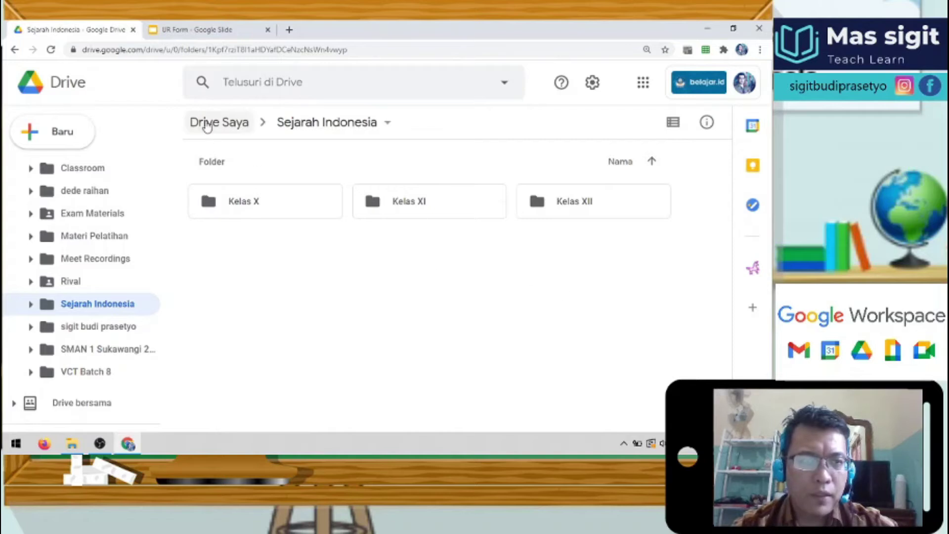
# Step: Create a blank Google Form (Formulir kosong) inside the Sejarah Indonesia folder
pyautogui.click(63, 135)
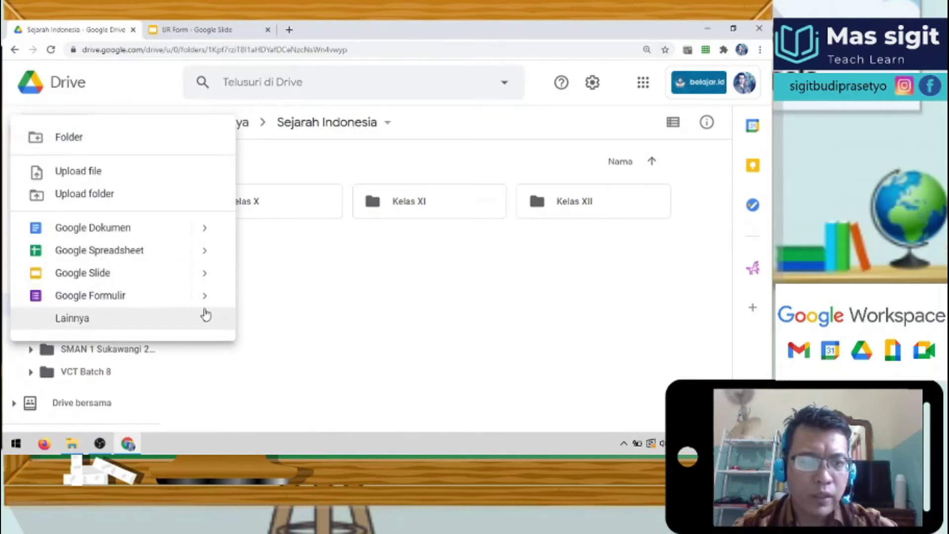
pyautogui.moveTo(205, 297)
pyautogui.click(285, 307)
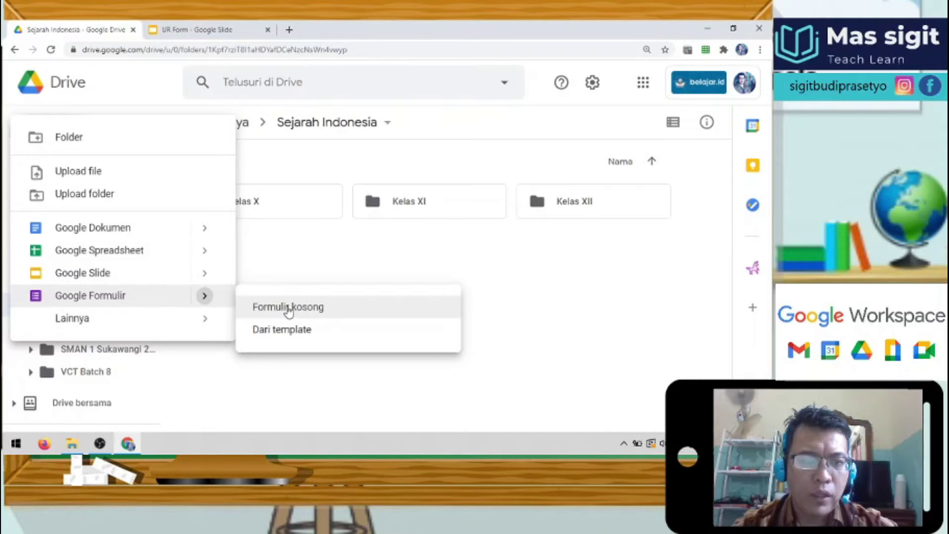
pyautogui.click(190, 173)
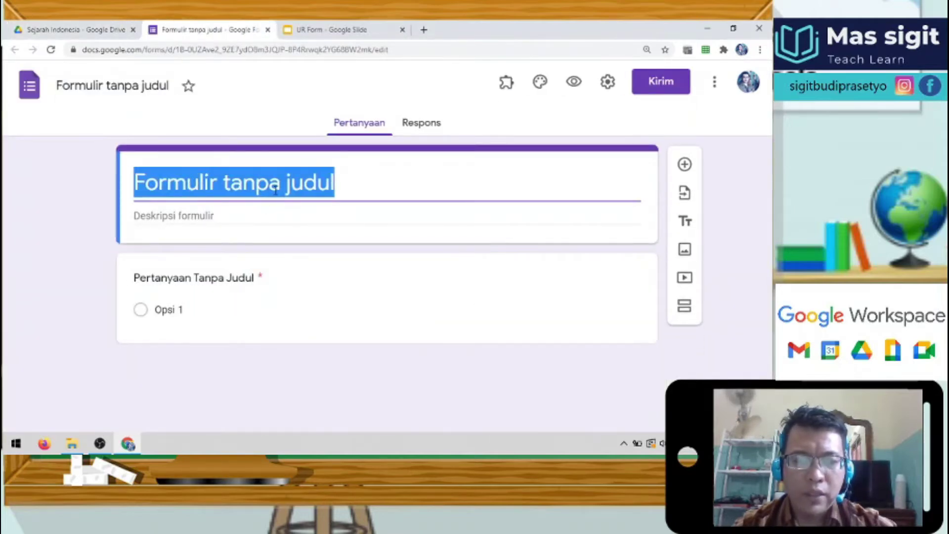
pyautogui.click(225, 278)
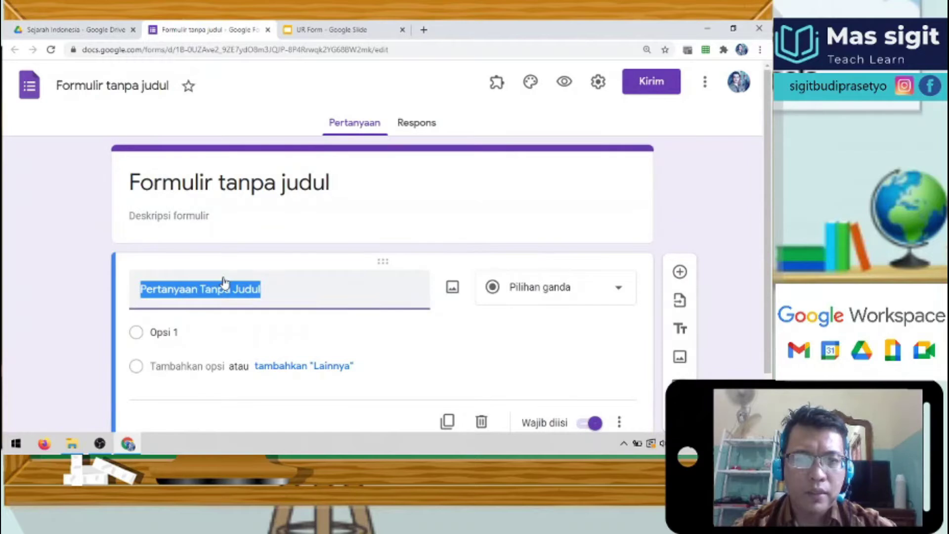
# Step: Copy the question text "Anda mau kemana di liburan" from the instructions in the UR Form presentation
pyautogui.click(297, 31)
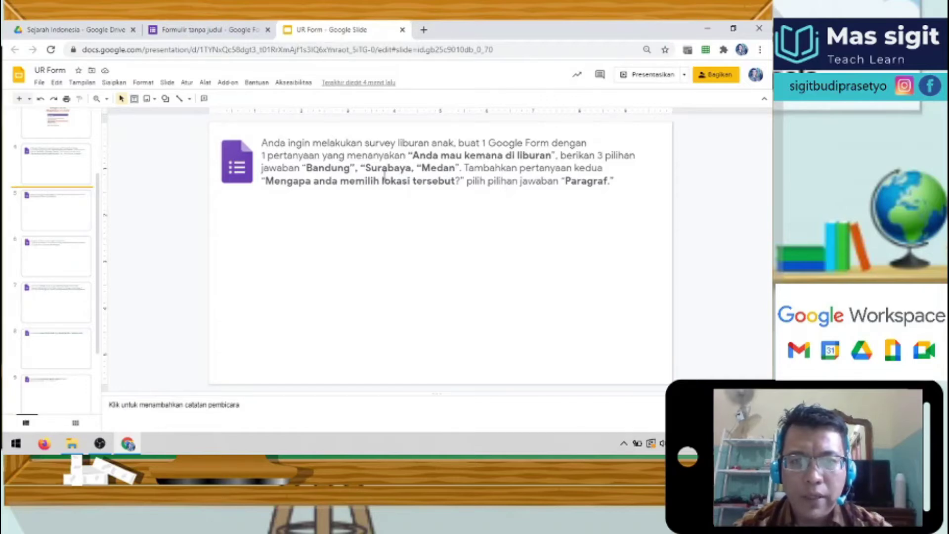
pyautogui.doubleClick(432, 156)
pyautogui.keyDown('shift'); pyautogui.click(553, 156); pyautogui.keyUp('shift')
pyautogui.hotkey('ctrl', 'c')
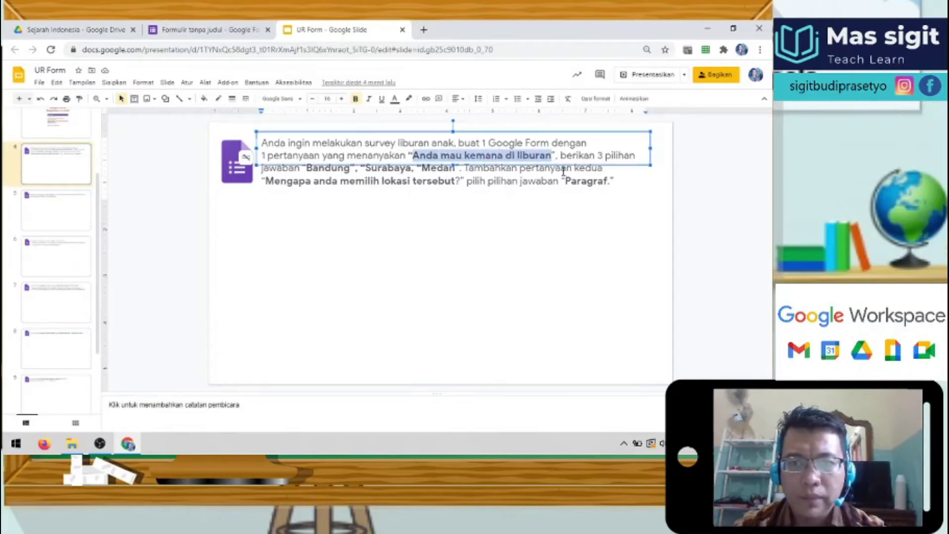
pyautogui.click(395, 227)
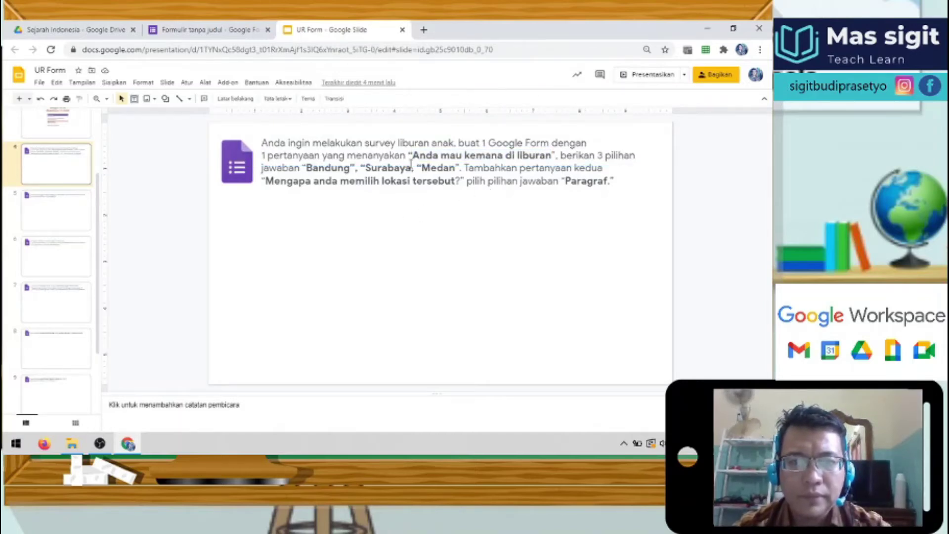
# Step: Name the new form "Angket liburan" and apply the same text as its title
pyautogui.click(192, 31)
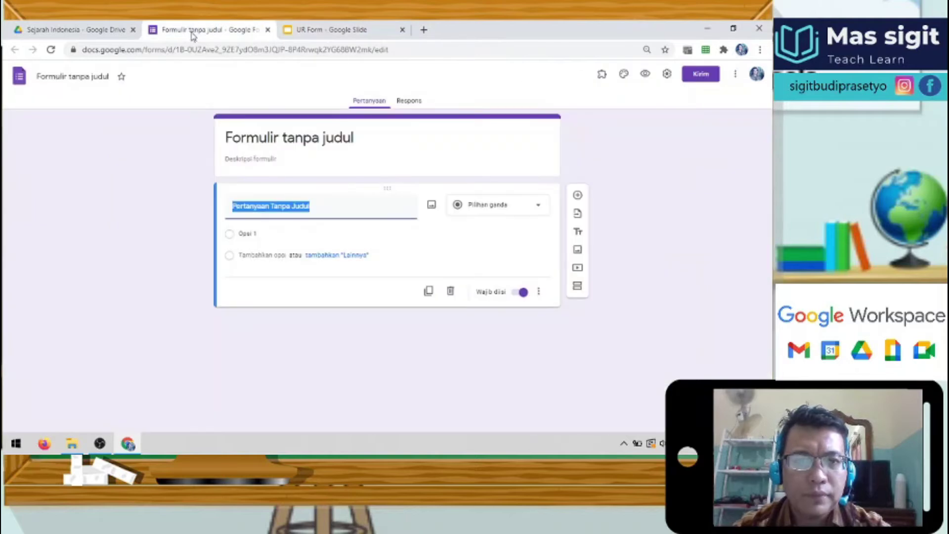
pyautogui.click(60, 74)
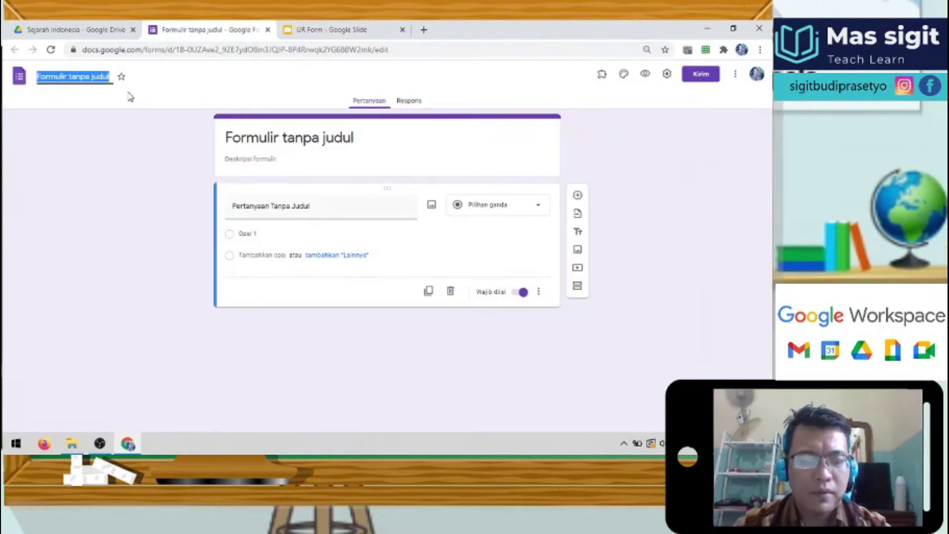
pyautogui.write('Angke')
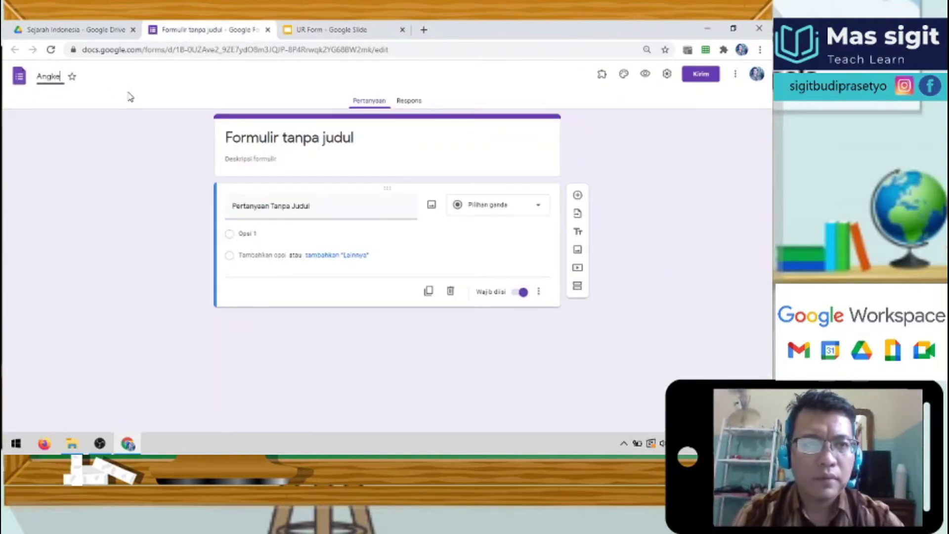
pyautogui.write('t liburan')
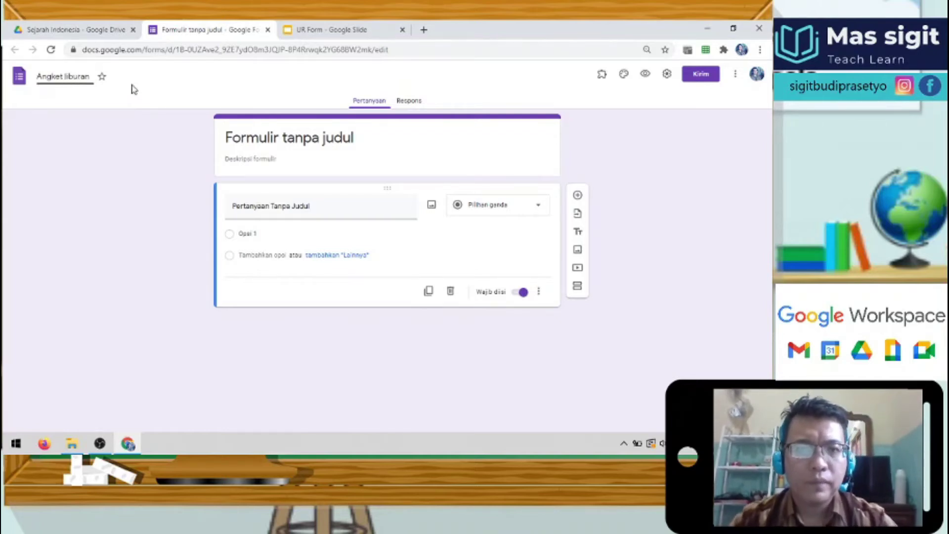
pyautogui.click(270, 137)
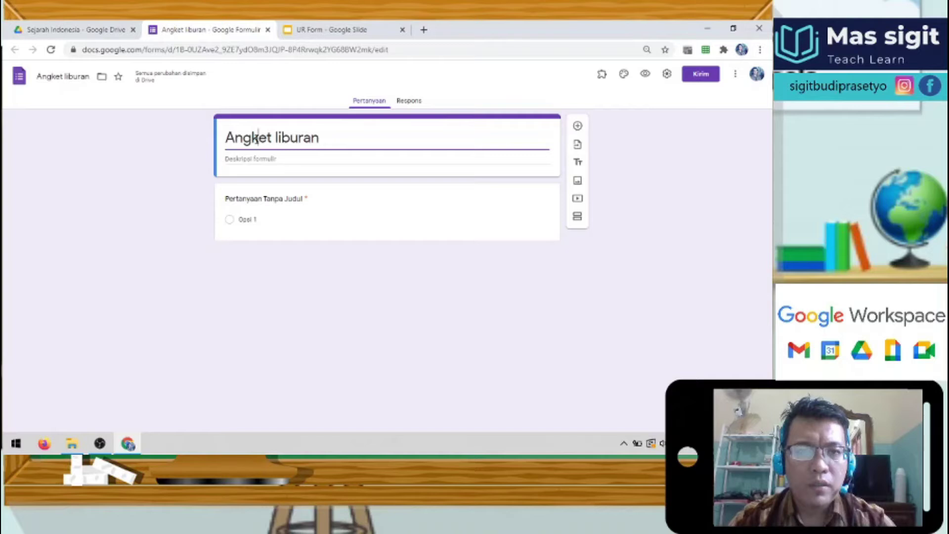
pyautogui.tripleClick(257, 138)
pyautogui.click(335, 144)
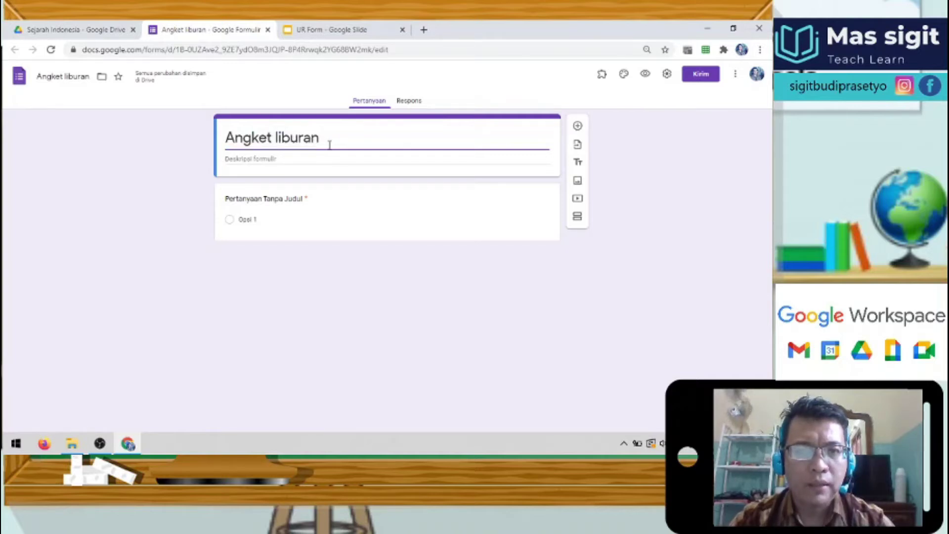
# Step: Paste "Anda mau kemana di liburan" as the first question and use Pilihan ganda as its type
pyautogui.click(281, 198)
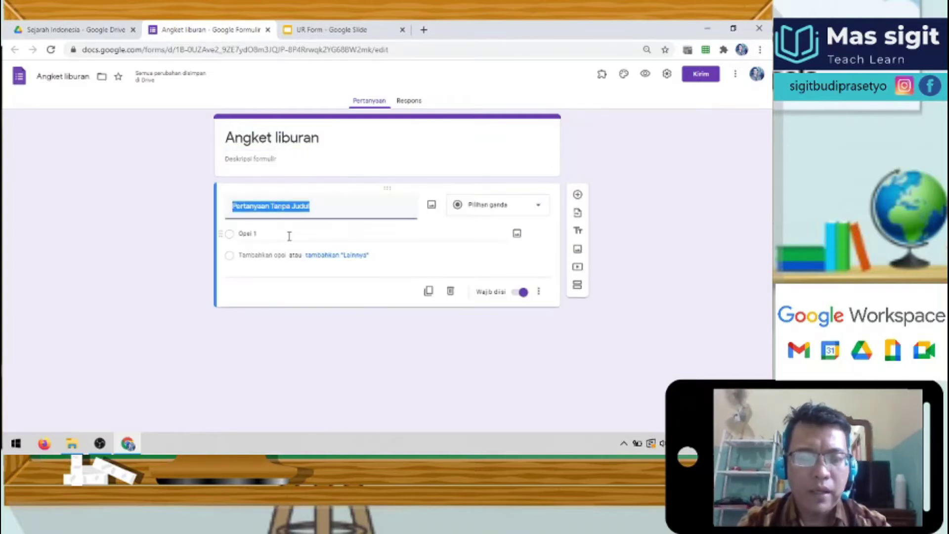
pyautogui.hotkey('ctrl', 'v')
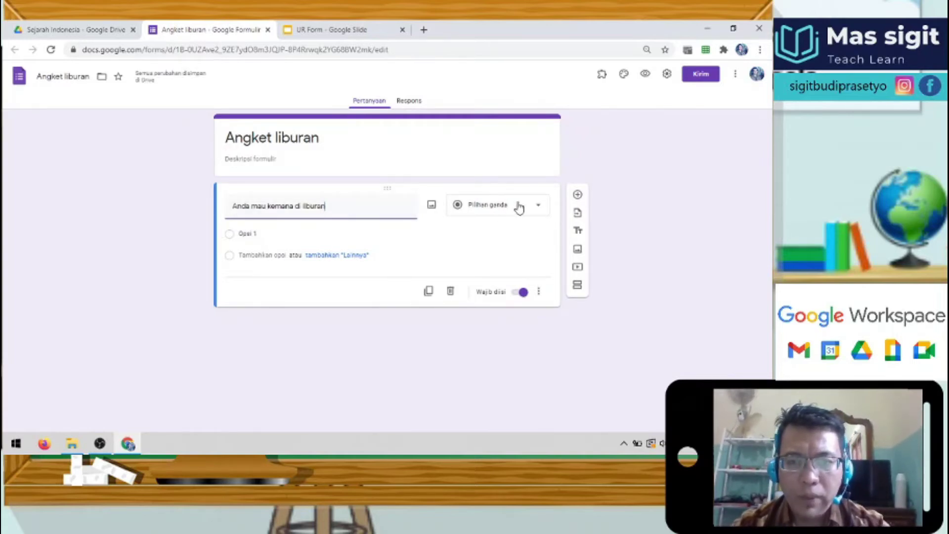
pyautogui.hotkey('ctrl', '+')
pyautogui.hotkey('ctrl', '+')
pyautogui.click(552, 269)
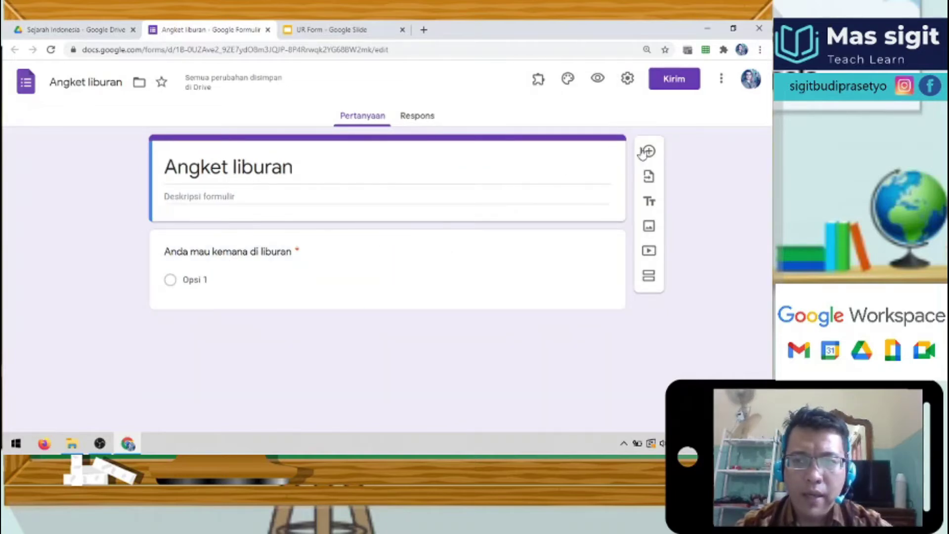
pyautogui.click(327, 263)
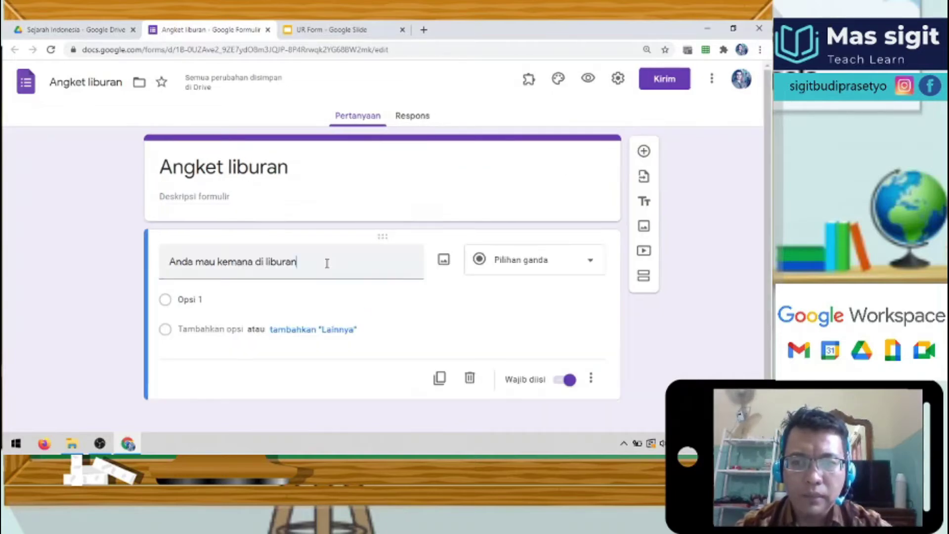
pyautogui.click(523, 267)
pyautogui.click(522, 164)
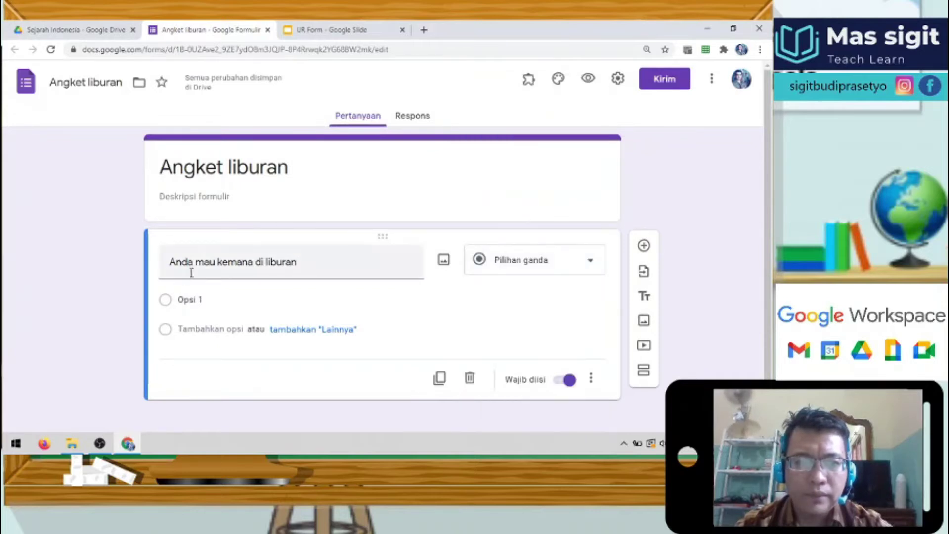
# Step: Check the required choices in the presentation and add Bandung, Surabaya and Medan as the first question's answer options
pyautogui.click(320, 33)
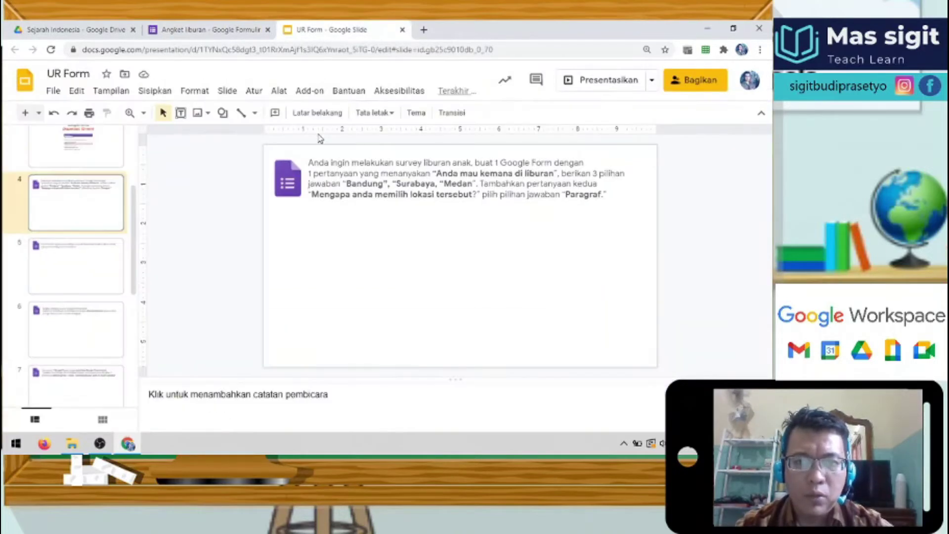
pyautogui.click(218, 32)
pyautogui.click(215, 300)
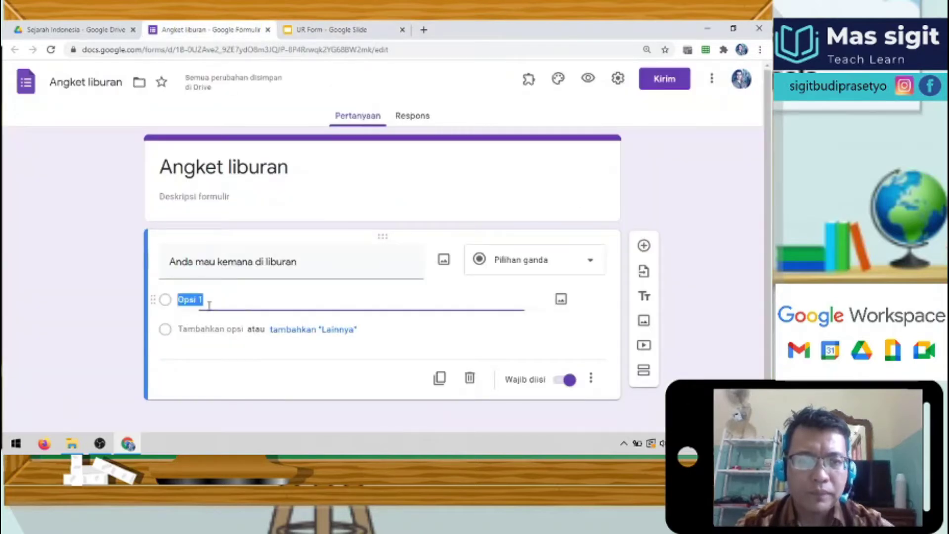
pyautogui.write('Bandung')
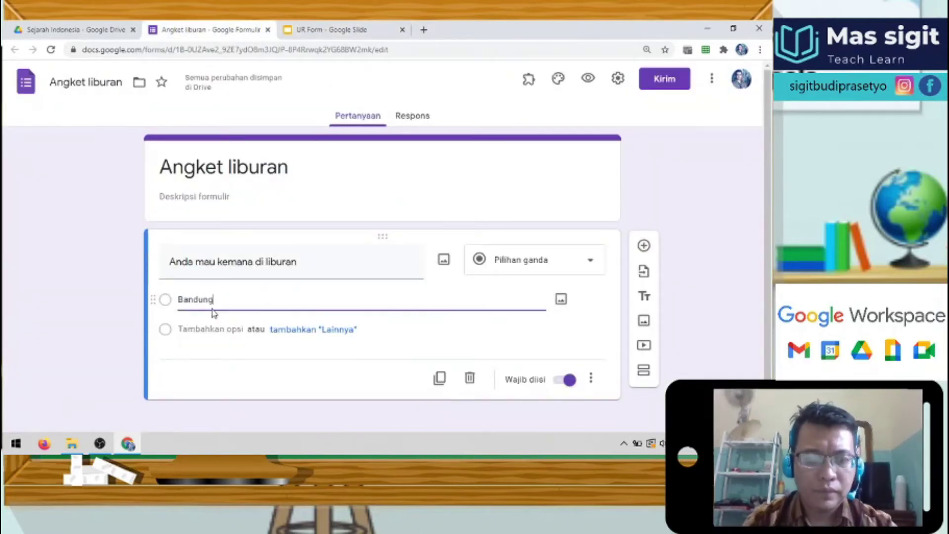
pyautogui.press('Return')
pyautogui.write('Surabaya')
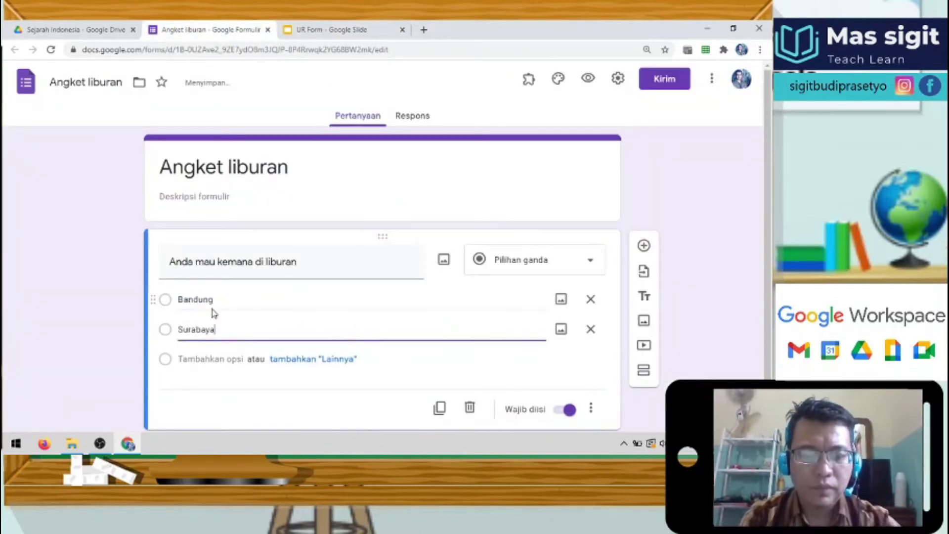
pyautogui.press('Return')
pyautogui.write('Medan')
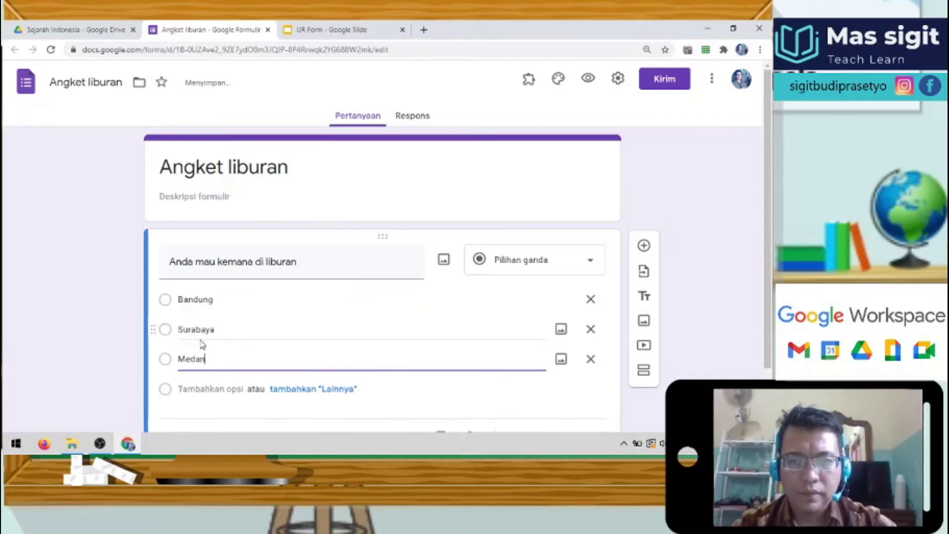
pyautogui.scroll(-1, 276, 321)
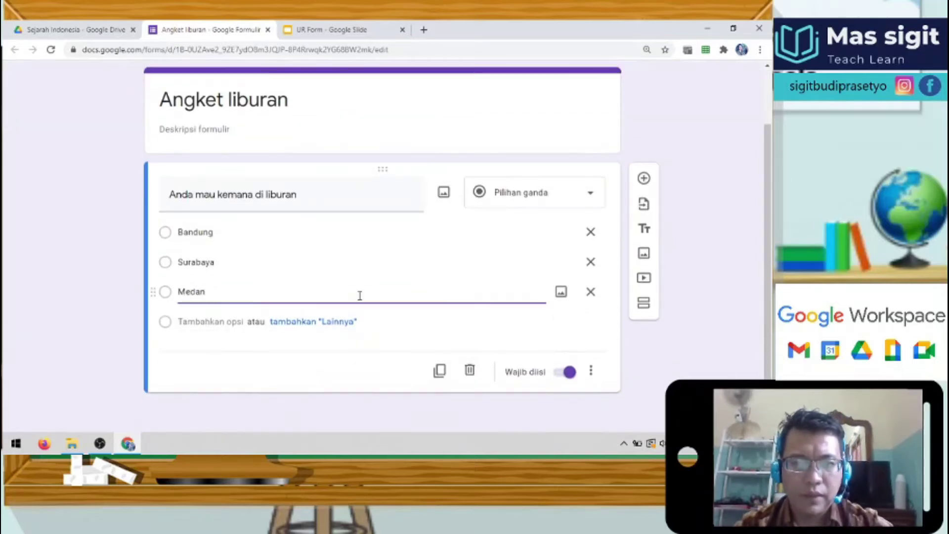
pyautogui.tripleClick(272, 197)
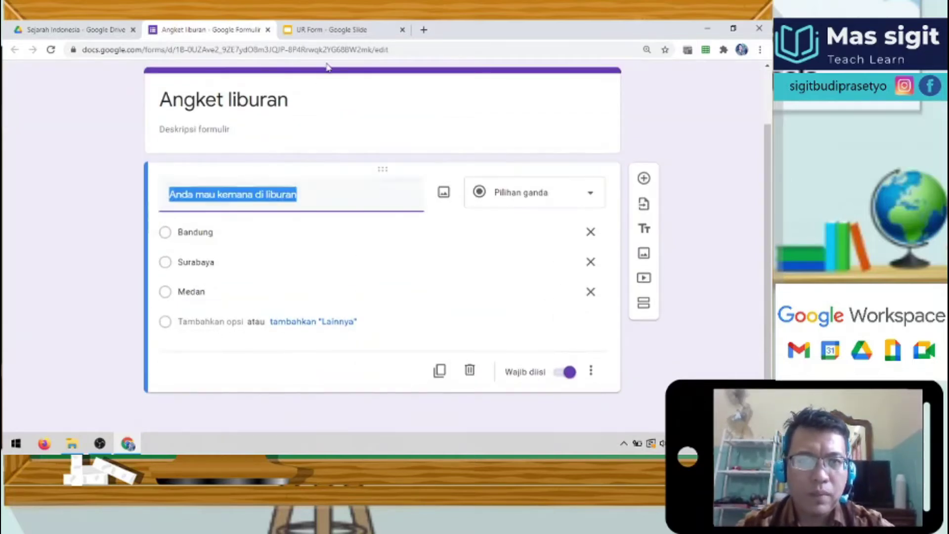
# Step: Copy the second question's text "Mengapa anda memilih lokasi tersebut?" from the instructions in the UR Form presentation
pyautogui.click(336, 29)
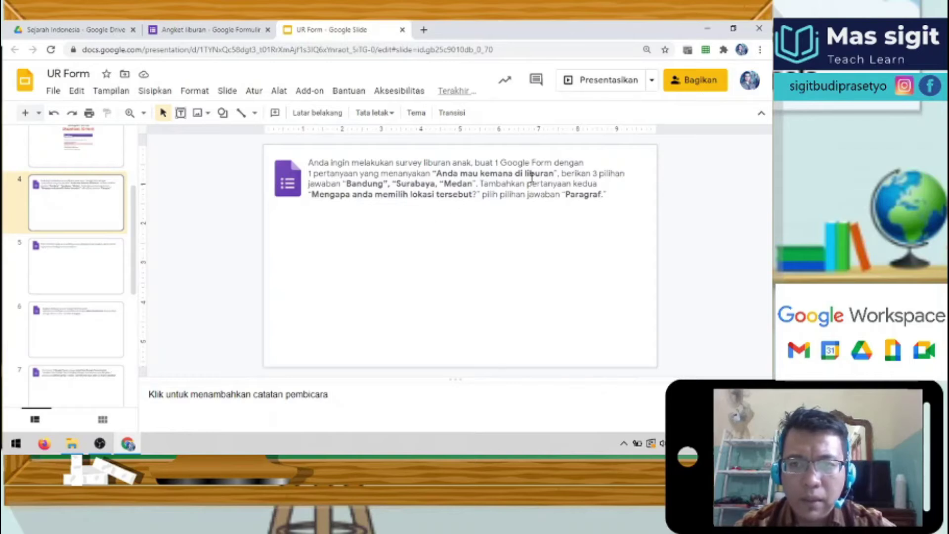
pyautogui.click(329, 201)
pyautogui.doubleClick(330, 195)
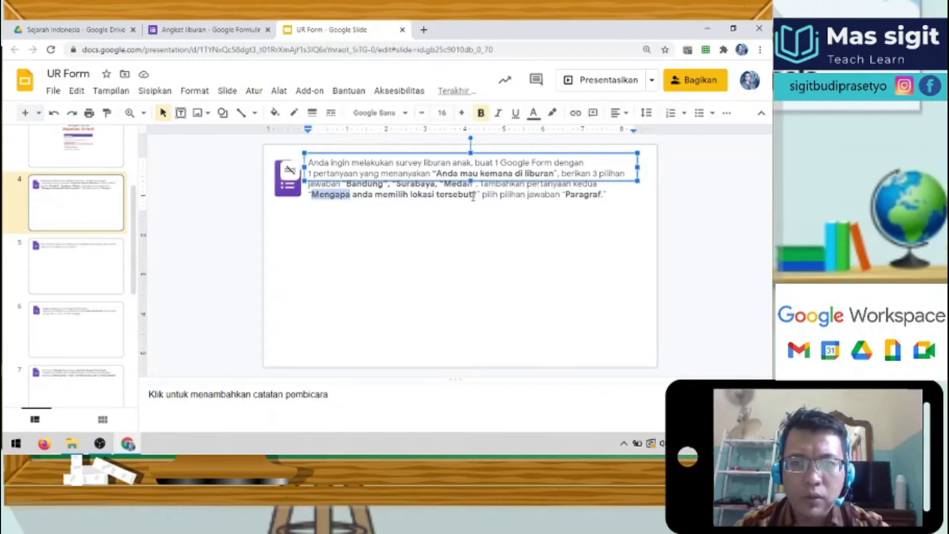
pyautogui.keyDown('shift'); pyautogui.click(478, 196); pyautogui.keyUp('shift')
pyautogui.hotkey('ctrl', 'c')
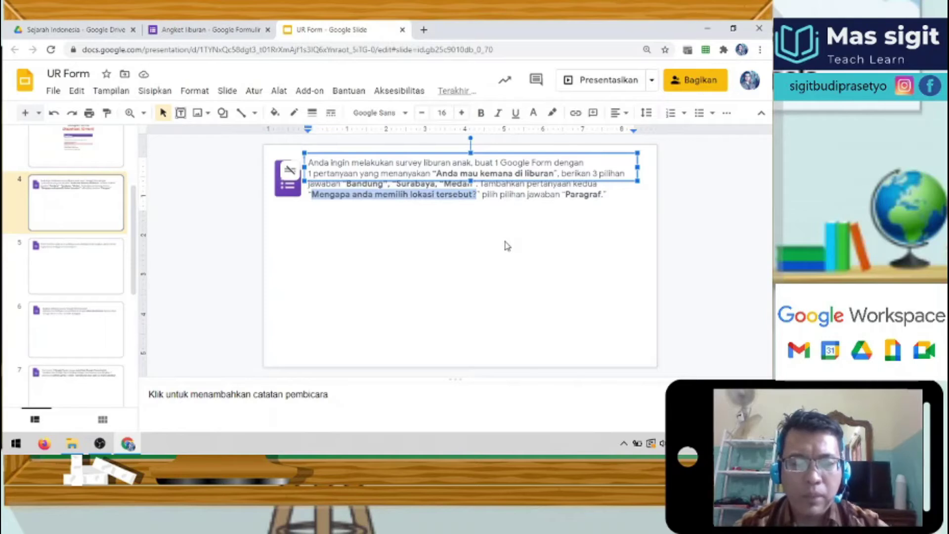
# Step: Add a second question to the Angket liburan form, paste "Mengapa anda memilih lokasi tersebut?" as its text and make its type Paragraf
pyautogui.click(233, 30)
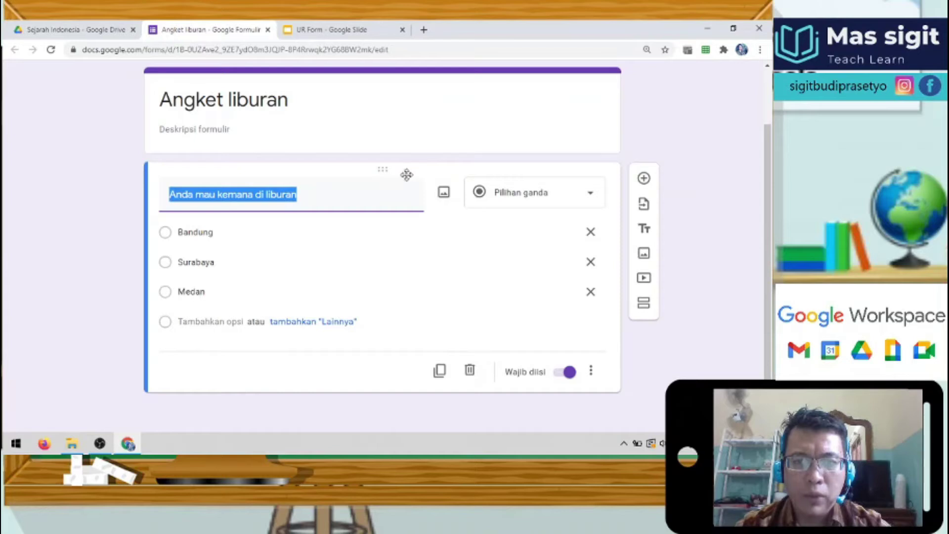
pyautogui.click(643, 180)
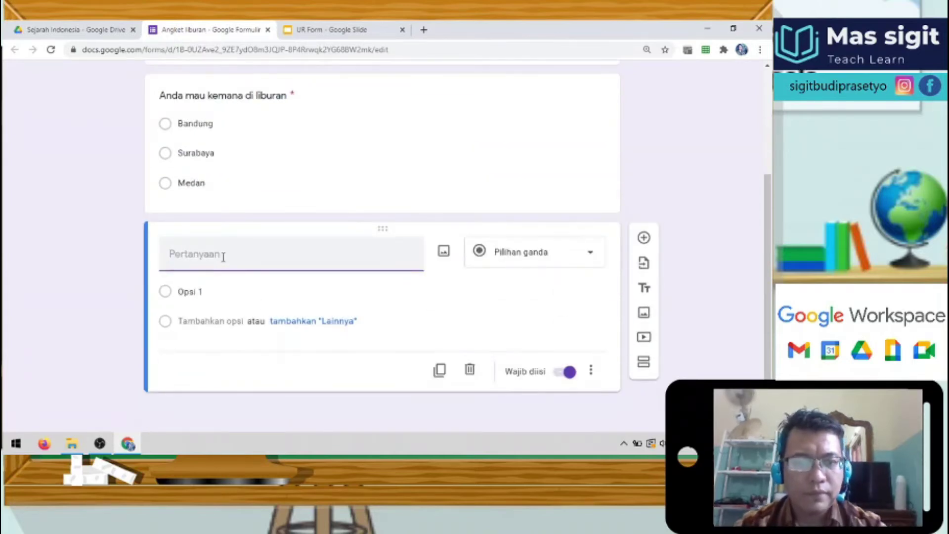
pyautogui.hotkey('ctrl', 'v')
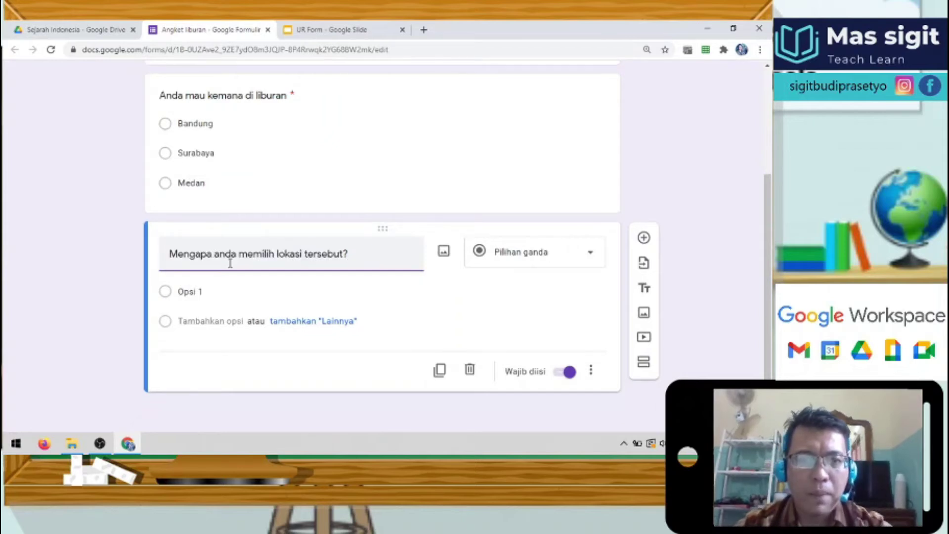
pyautogui.click(519, 259)
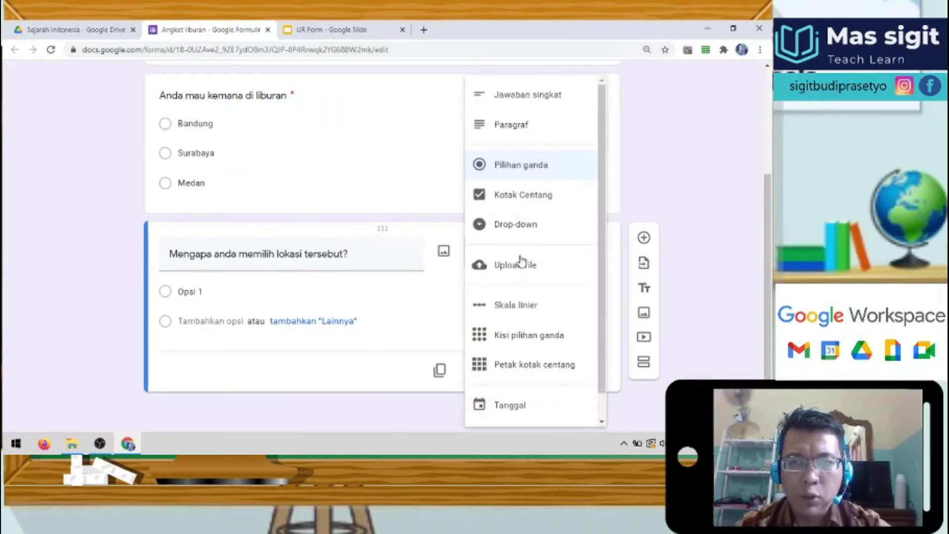
pyautogui.click(536, 130)
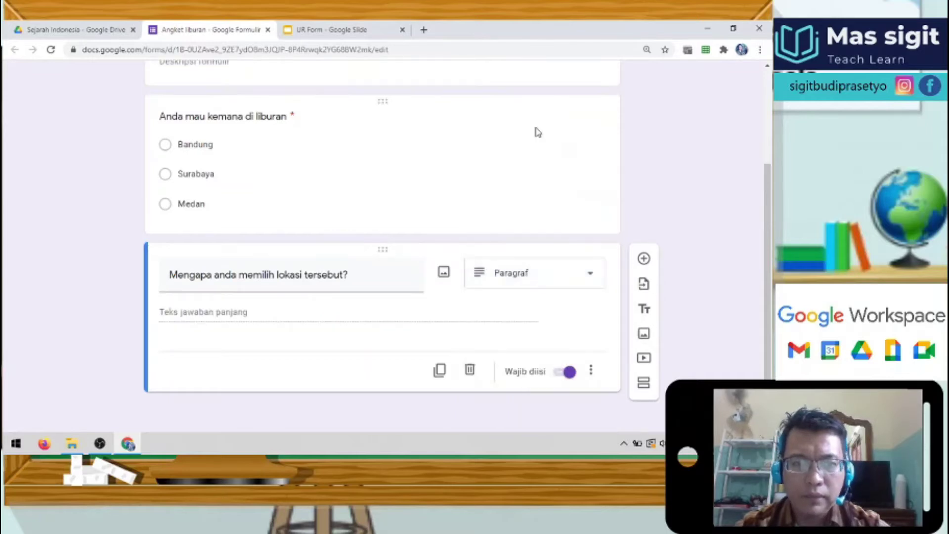
# Step: Review the form's title, the destination question with its options, and the paragraph question
pyautogui.scroll(3, 477, 219)
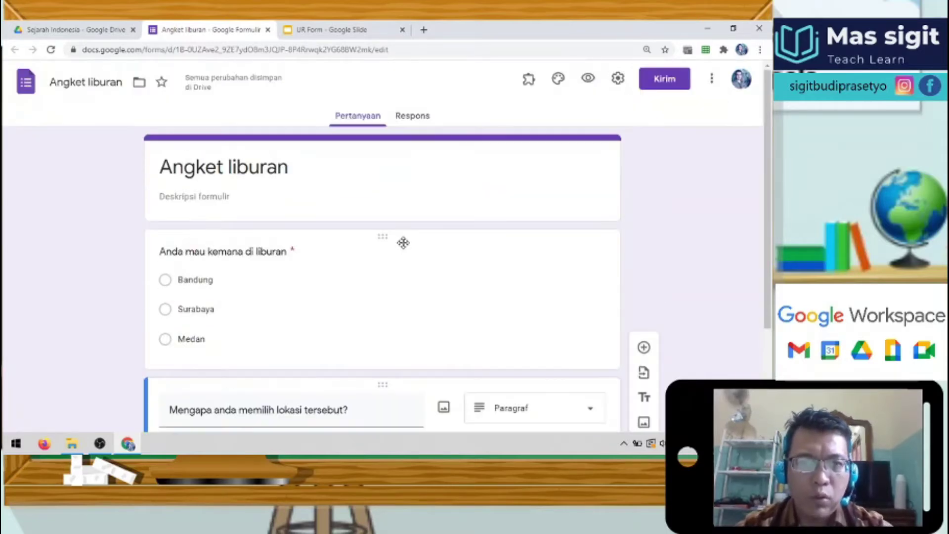
pyautogui.scroll(-2, 403, 244)
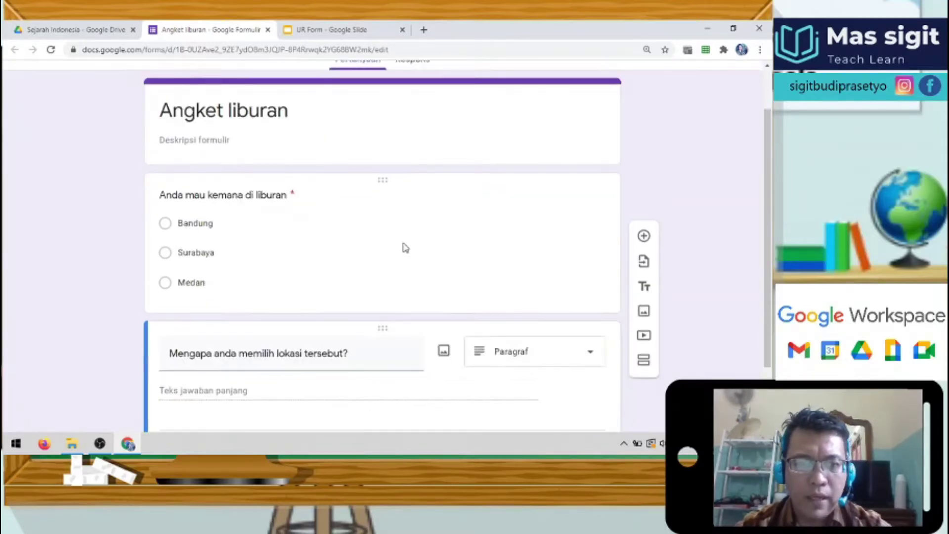
pyautogui.scroll(1, 403, 247)
pyautogui.scroll(-1, 404, 248)
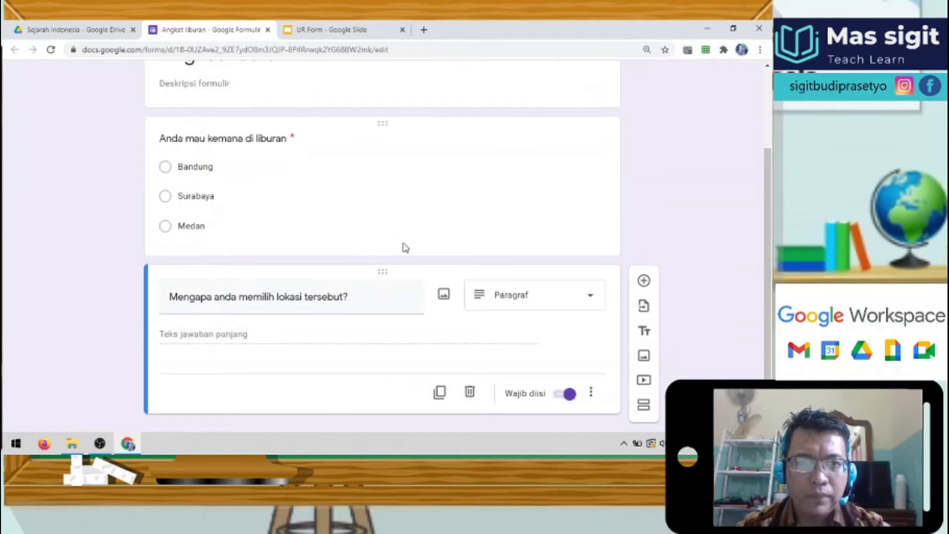
pyautogui.click(380, 121)
pyautogui.scroll(-1, 405, 304)
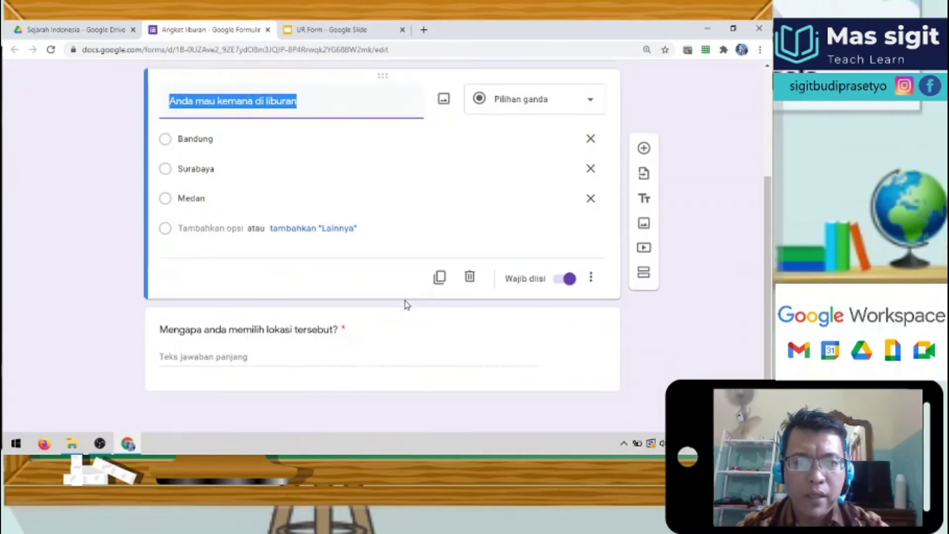
pyautogui.click(380, 317)
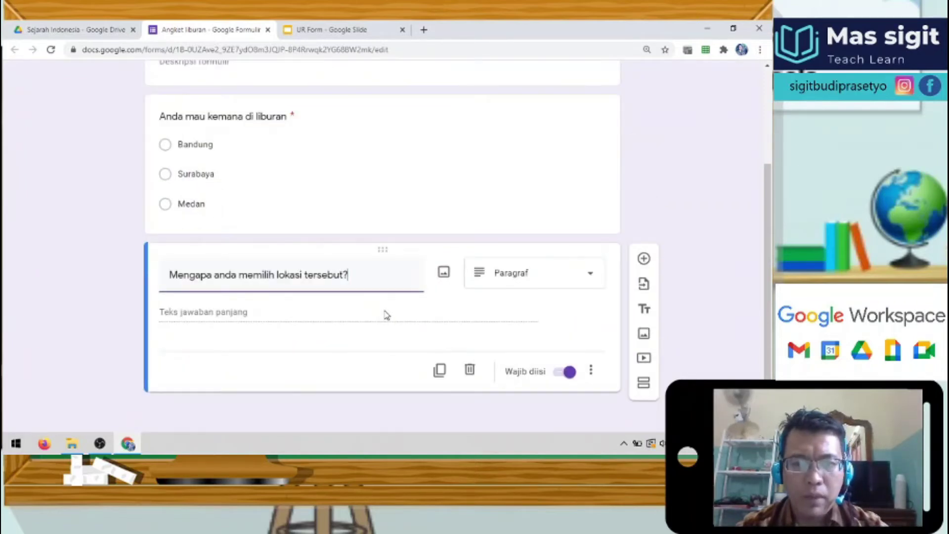
pyautogui.scroll(3, 386, 315)
# Step: Fit the whole form in view and paste a screenshot of it onto slide 4 of the UR Form presentation
pyautogui.click(384, 310)
pyautogui.hotkey('ctrl', '-')
pyautogui.hotkey('ctrl', '-')
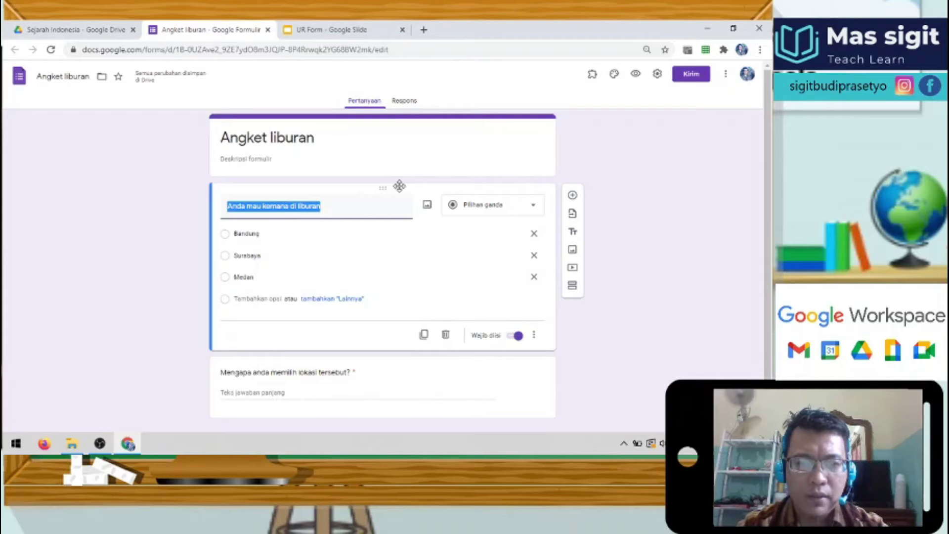
pyautogui.click(602, 188)
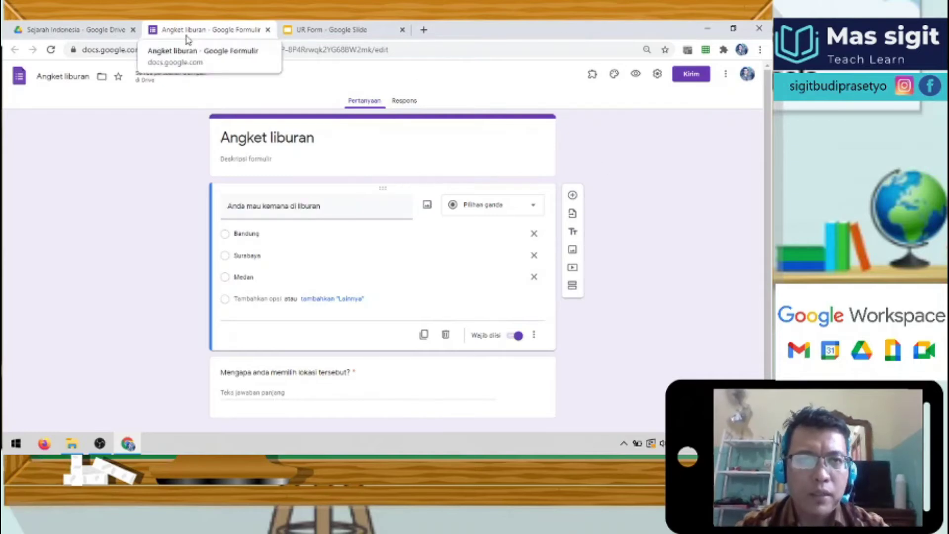
pyautogui.click(320, 30)
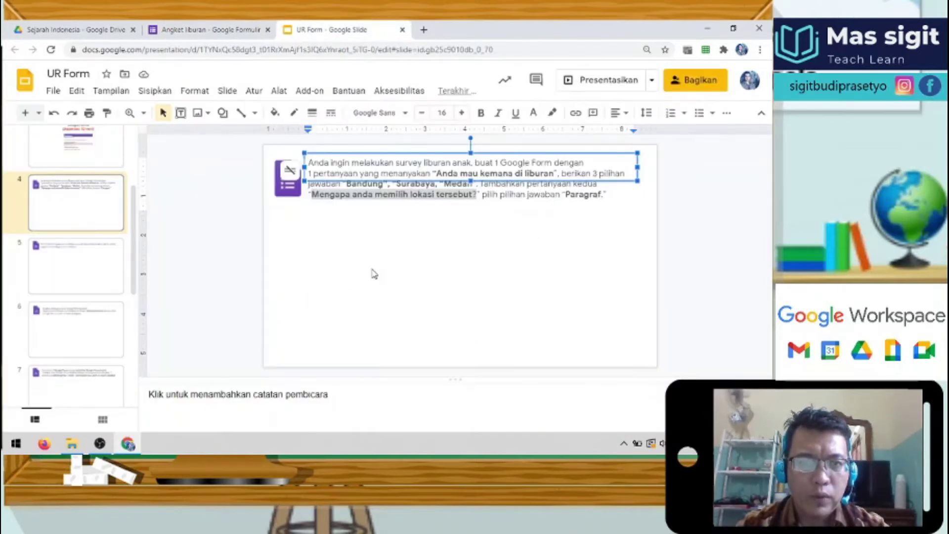
pyautogui.hotkey('ctrl', 'v')
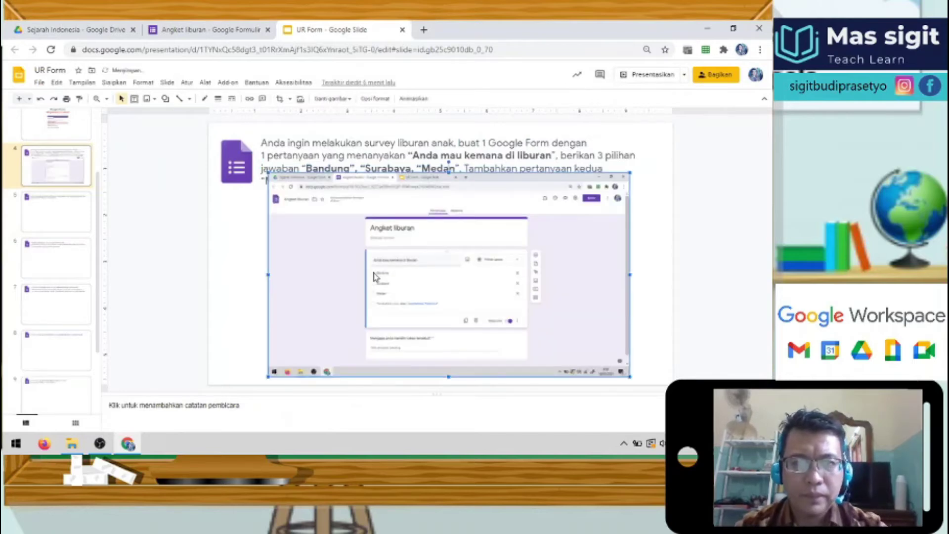
# Step: Check the sharing instruction on slide 5 and select the first suggested contact as an editor of the Angket liburan form
pyautogui.click(51, 205)
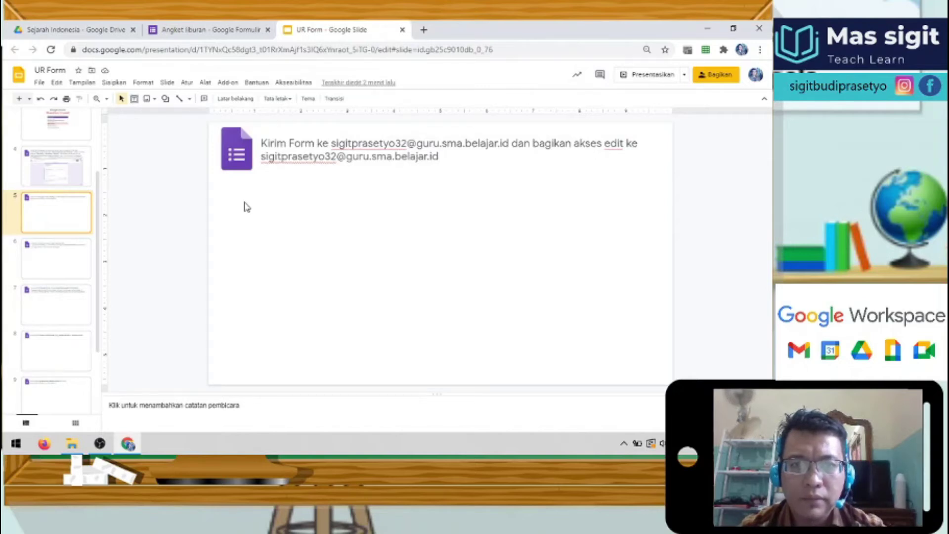
pyautogui.click(213, 29)
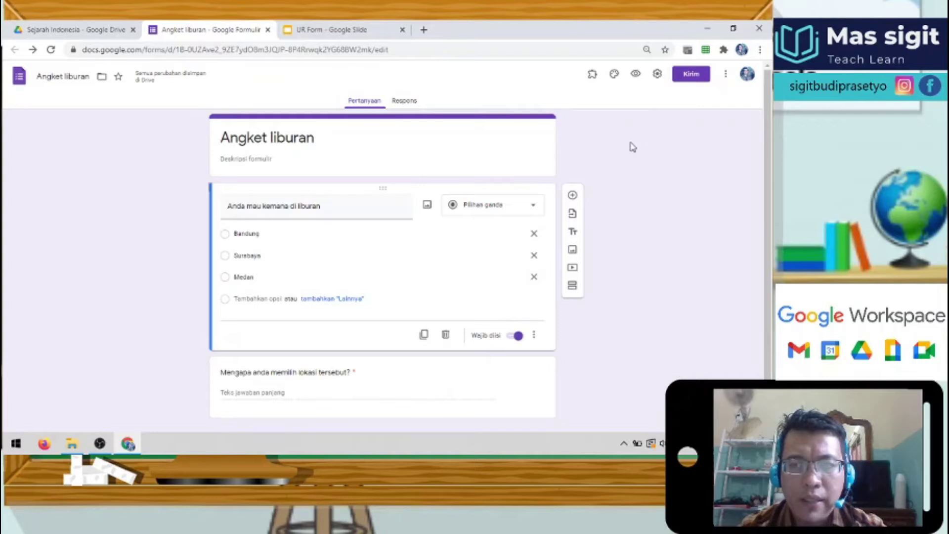
pyautogui.click(726, 78)
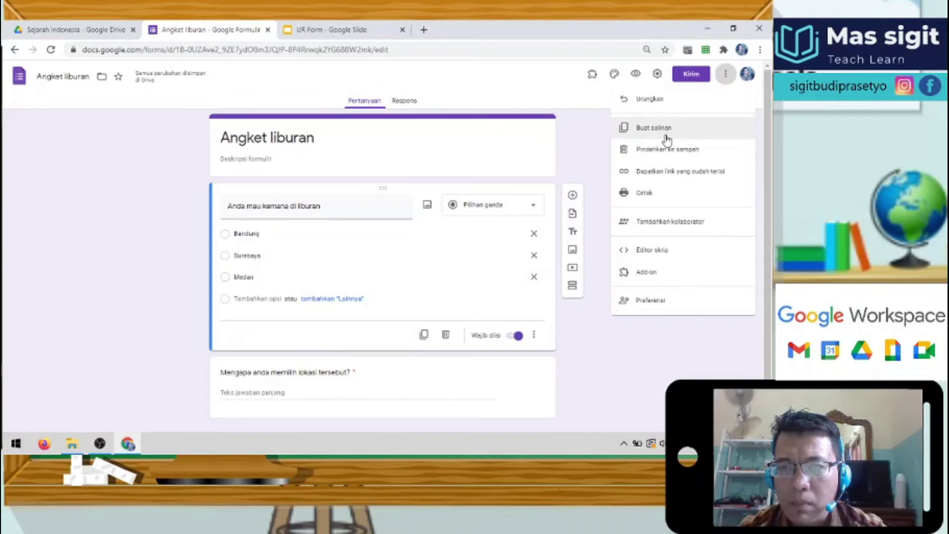
pyautogui.click(670, 221)
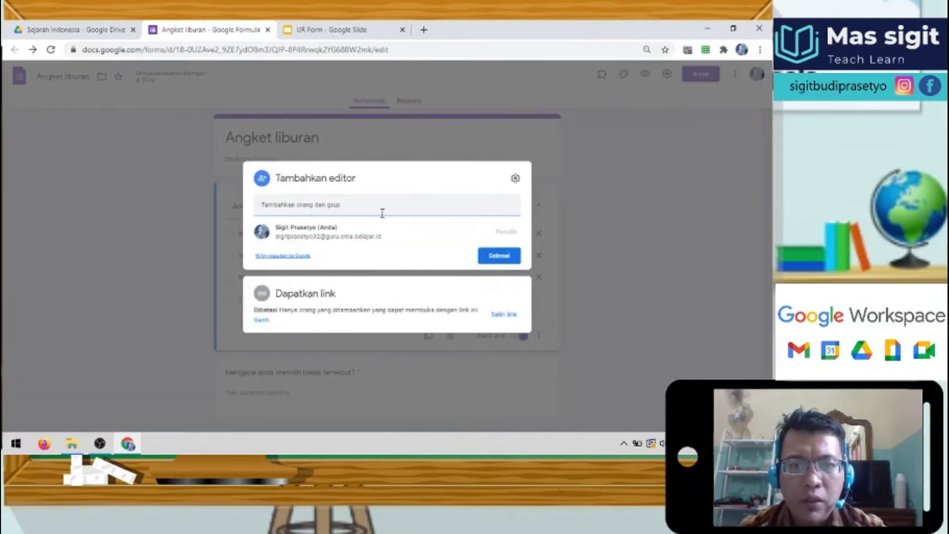
pyautogui.click(383, 213)
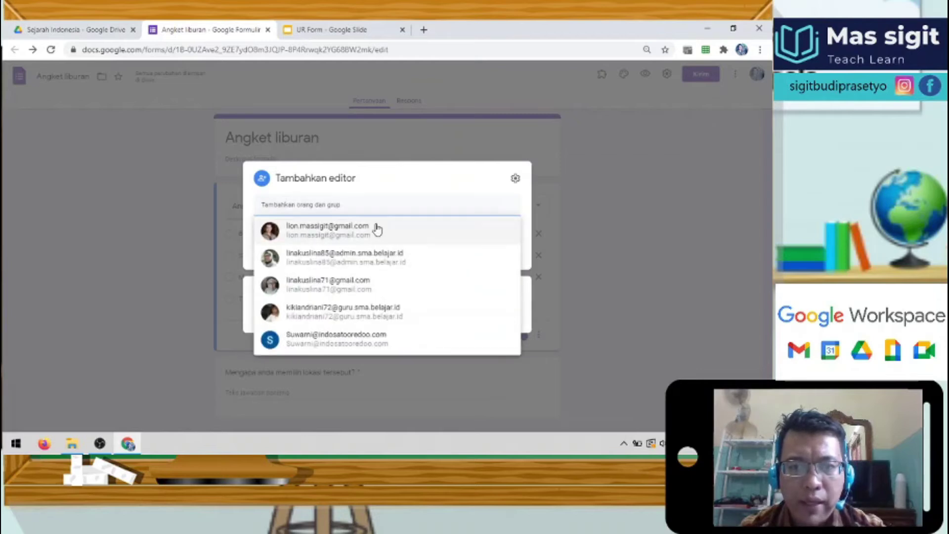
pyautogui.click(378, 226)
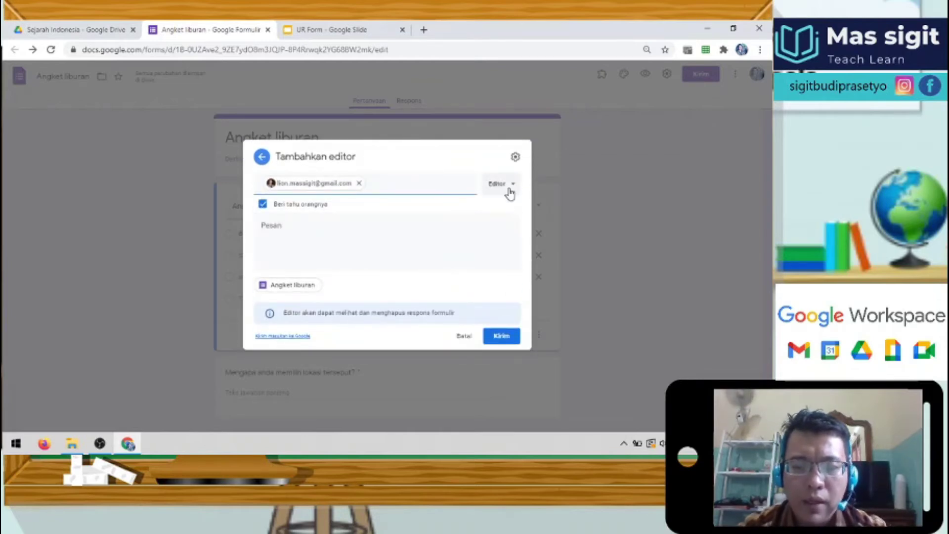
# Step: Paste a screenshot of the add-editor dialog onto slide 5 of the UR Form presentation and open slide 6
pyautogui.click(334, 29)
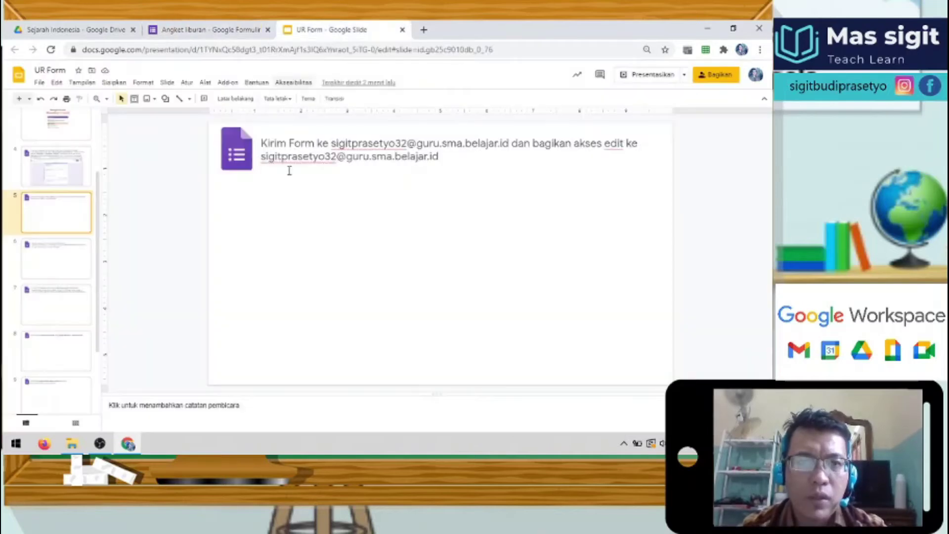
pyautogui.hotkey('ctrl', 'v')
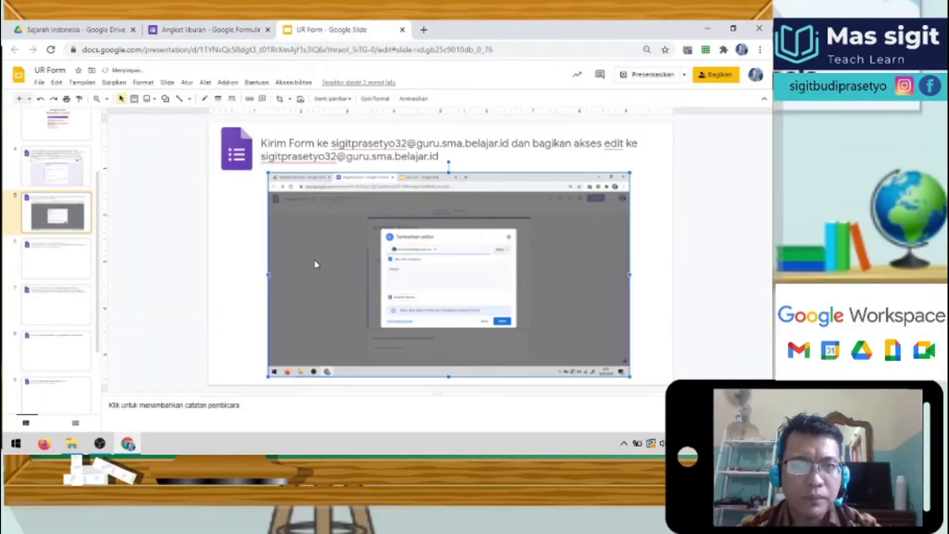
pyautogui.click(79, 261)
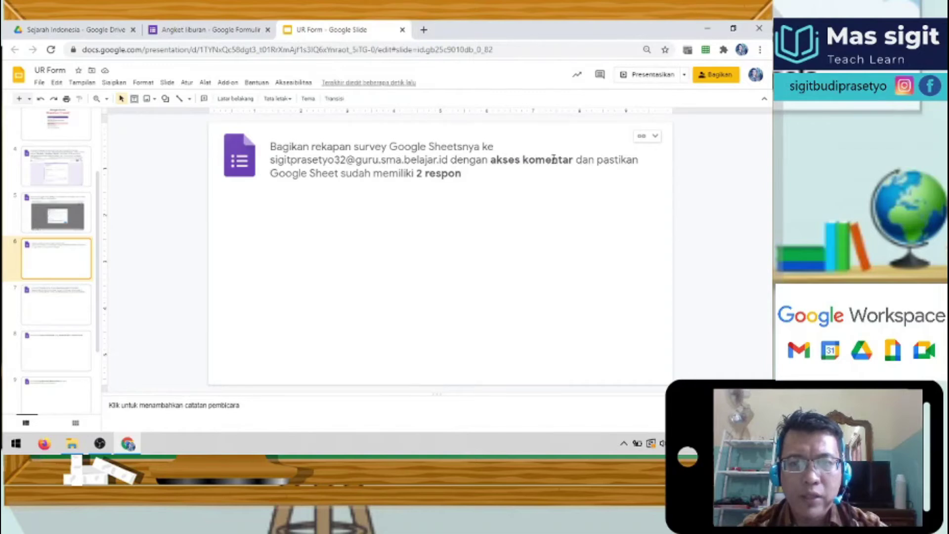
# Step: Return to the Angket liburan form at a larger zoom and inspect its responses and the option for creating a spreadsheet
pyautogui.hotkey('ctrl', 'shift', 'Tab')
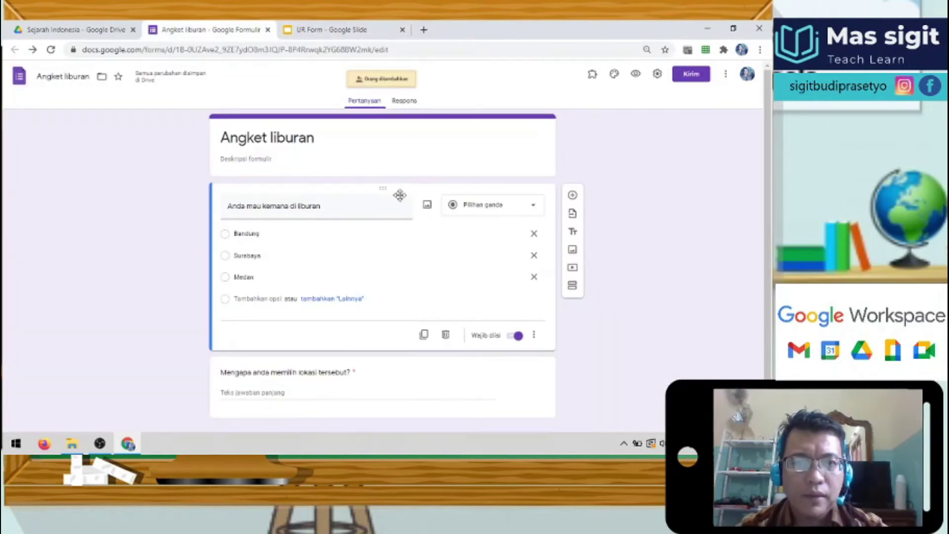
pyautogui.hotkey('ctrl', '+')
pyautogui.hotkey('ctrl', '+')
pyautogui.hotkey('ctrl', '+')
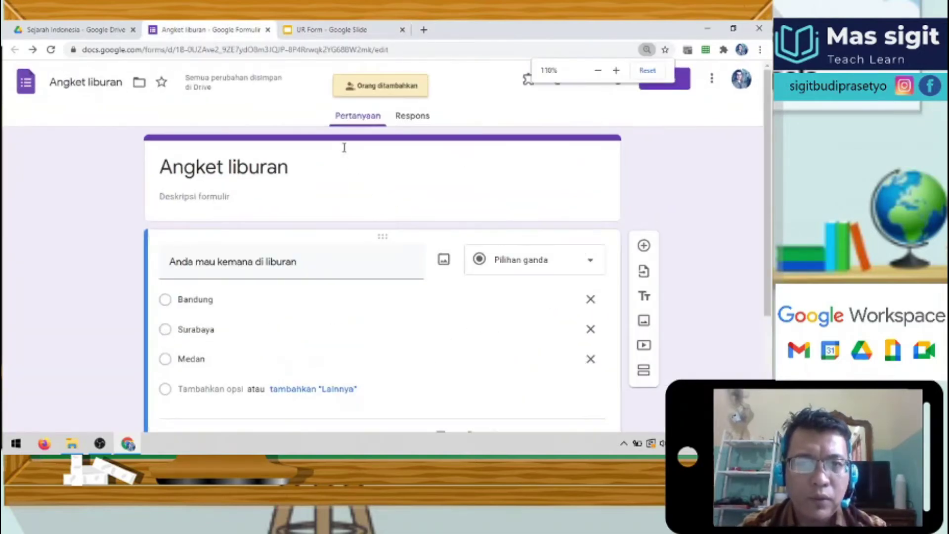
pyautogui.click(413, 117)
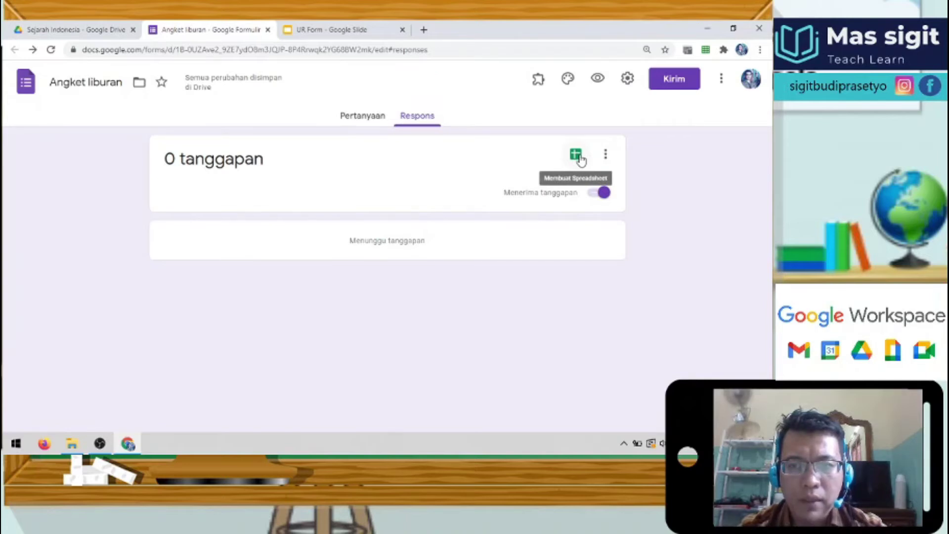
# Step: Look over both questions of the survey once more and reopen the form's responses
pyautogui.click(360, 116)
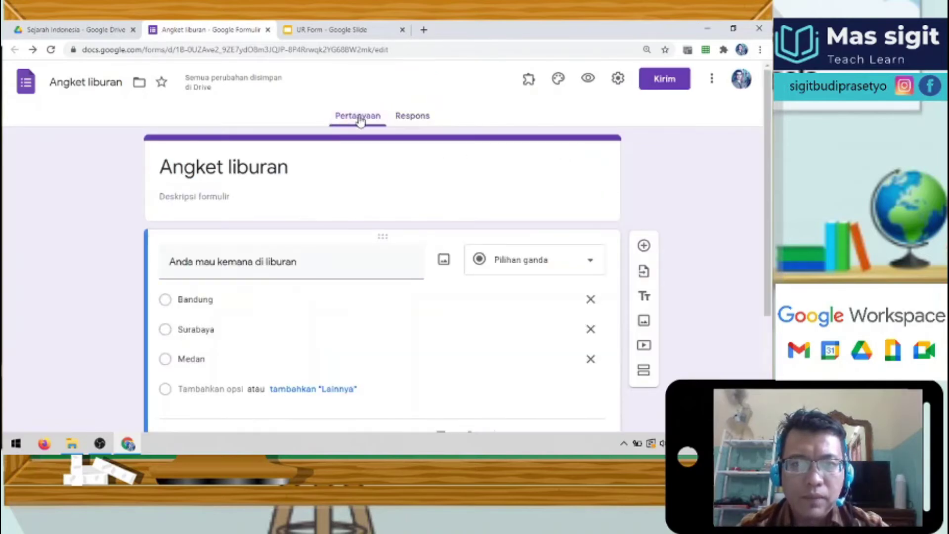
pyautogui.scroll(-1, 313, 172)
pyautogui.scroll(-1, 313, 172)
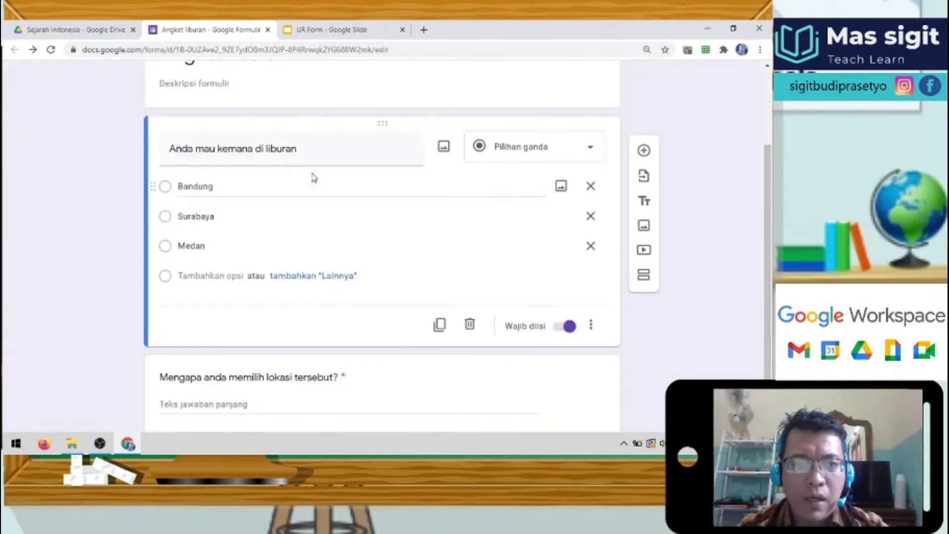
pyautogui.scroll(-1, 312, 173)
pyautogui.scroll(3, 313, 172)
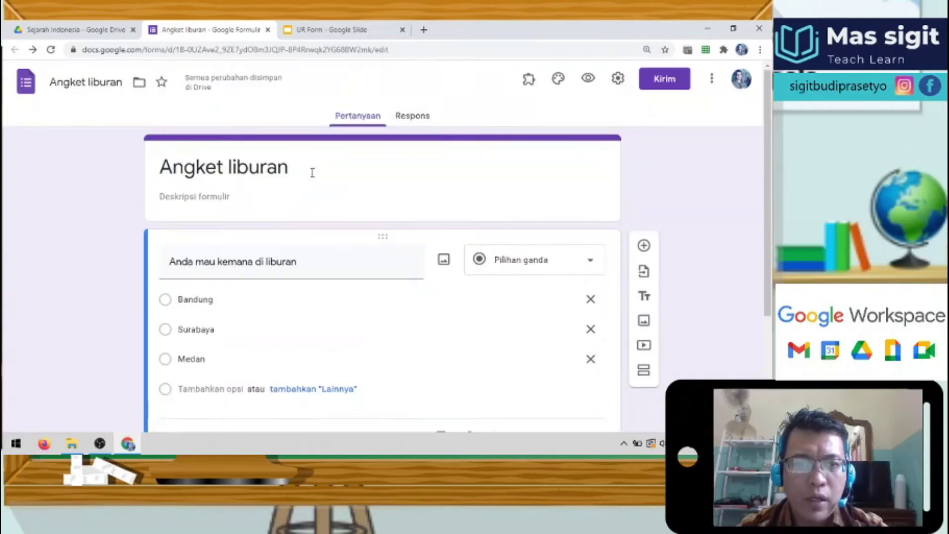
pyautogui.scroll(-2, 312, 173)
pyautogui.scroll(-1, 313, 174)
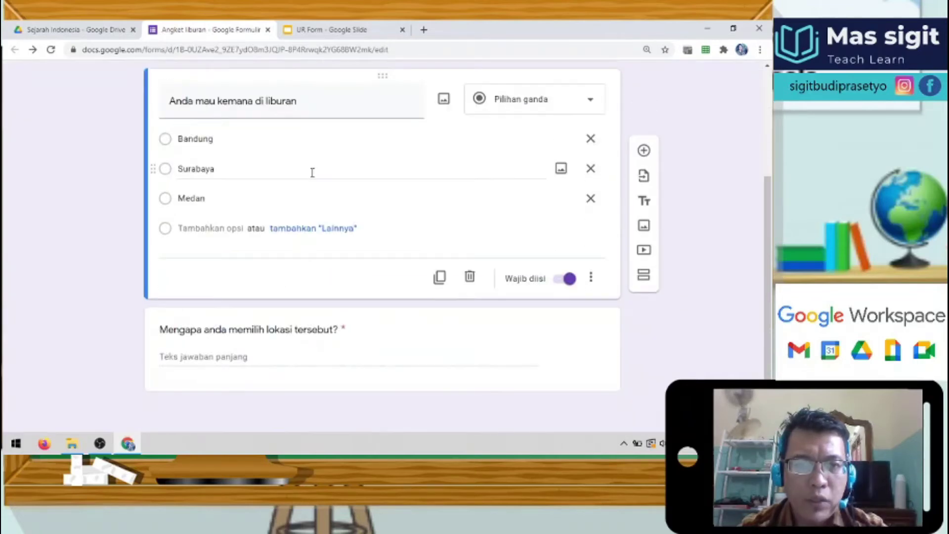
pyautogui.scroll(2, 314, 176)
pyautogui.scroll(1, 313, 177)
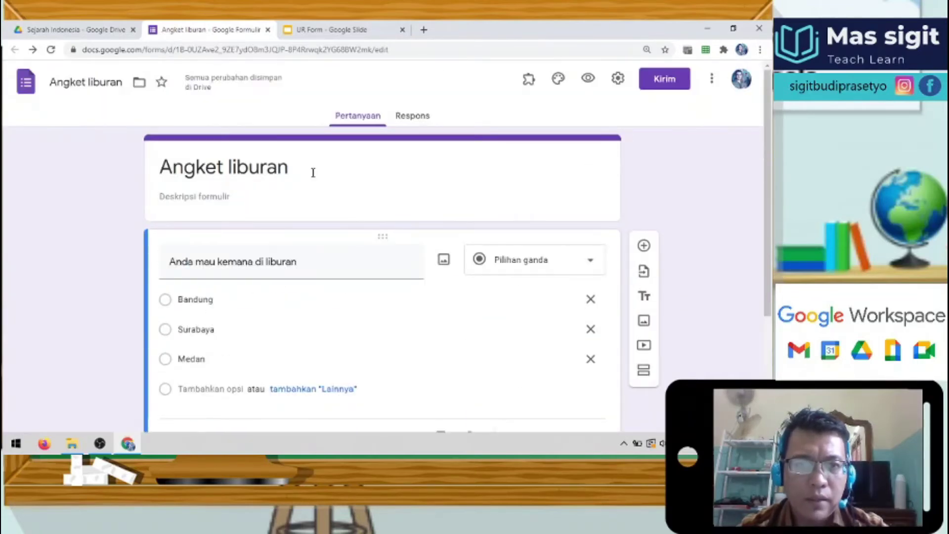
pyautogui.click(413, 119)
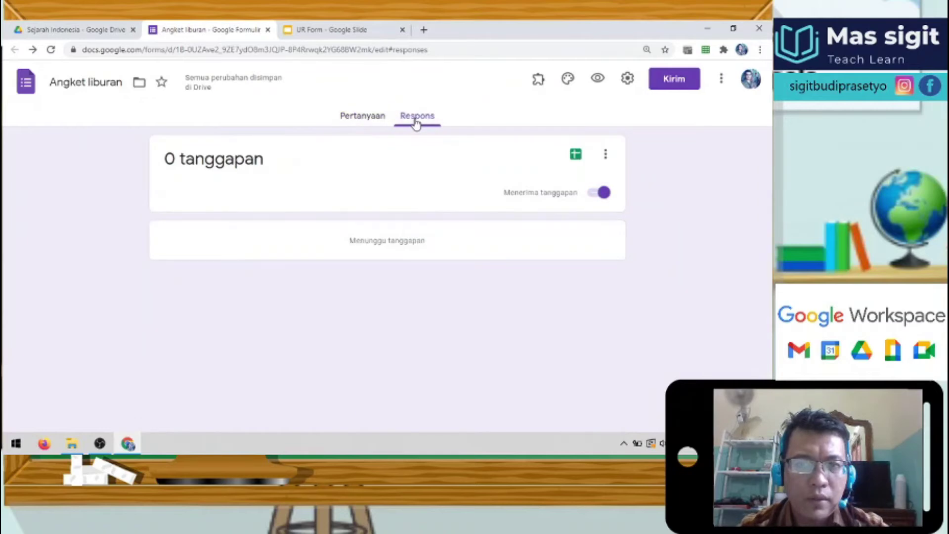
# Step: Create a new spreadsheet named Angket liburan (Respons) as the destination for the form's responses
pyautogui.click(577, 155)
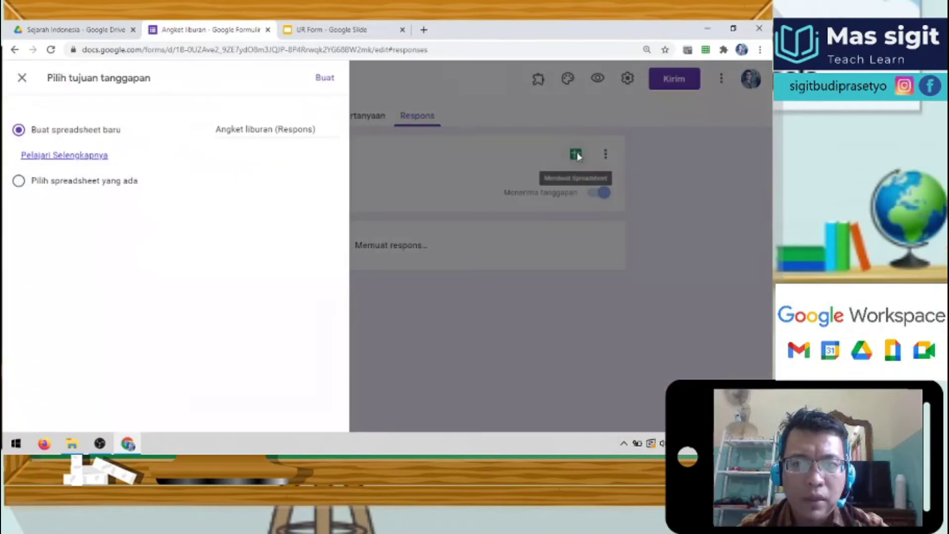
pyautogui.click(325, 78)
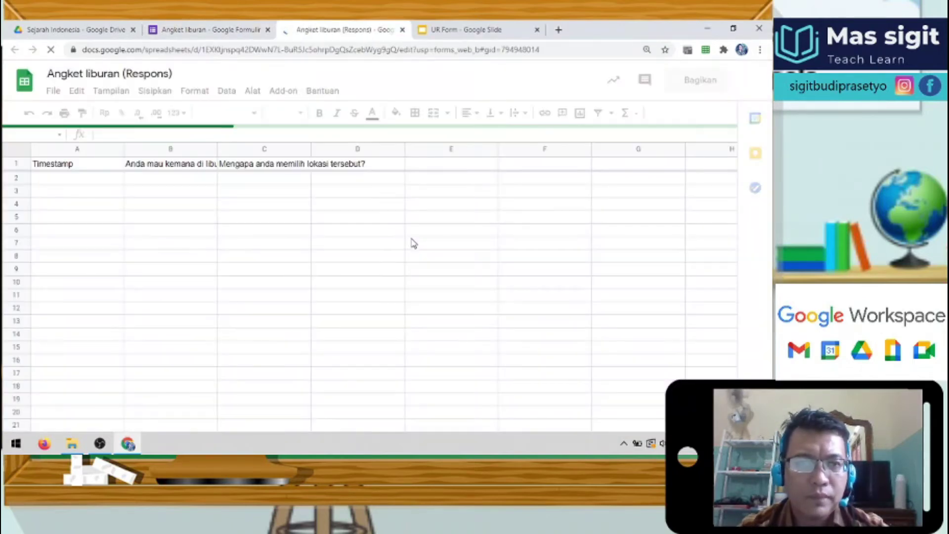
# Step: Look over the Timestamp column and the two question columns of the response spreadsheet
pyautogui.click(48, 180)
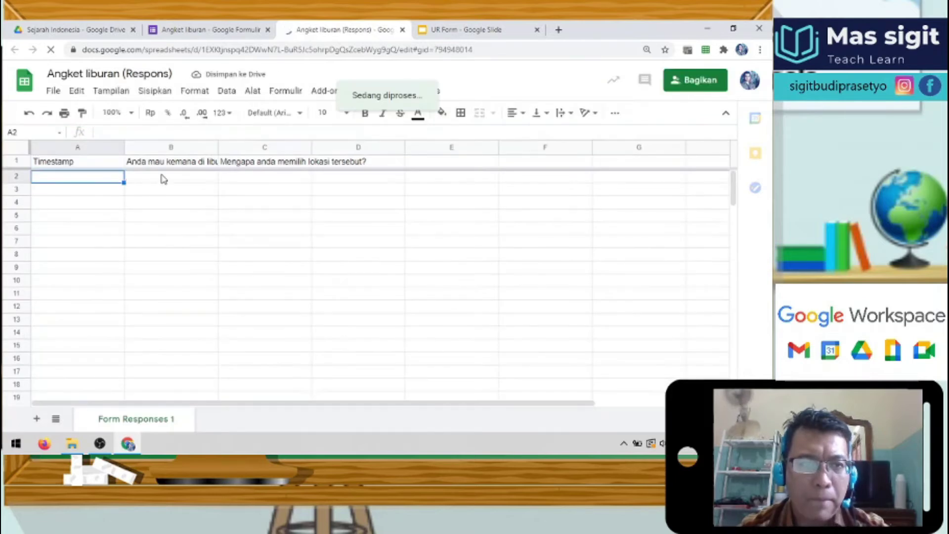
pyautogui.click(162, 178)
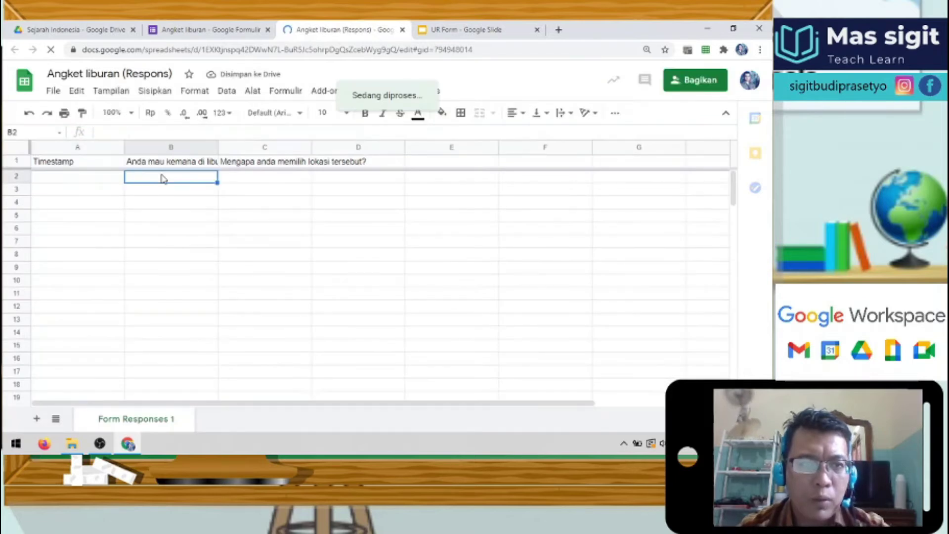
pyautogui.click(99, 184)
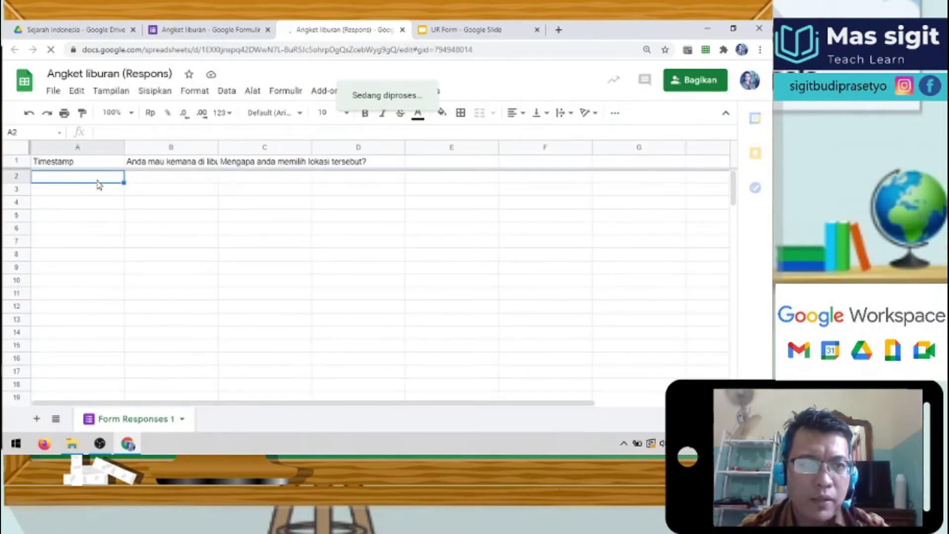
pyautogui.click(190, 184)
pyautogui.click(244, 182)
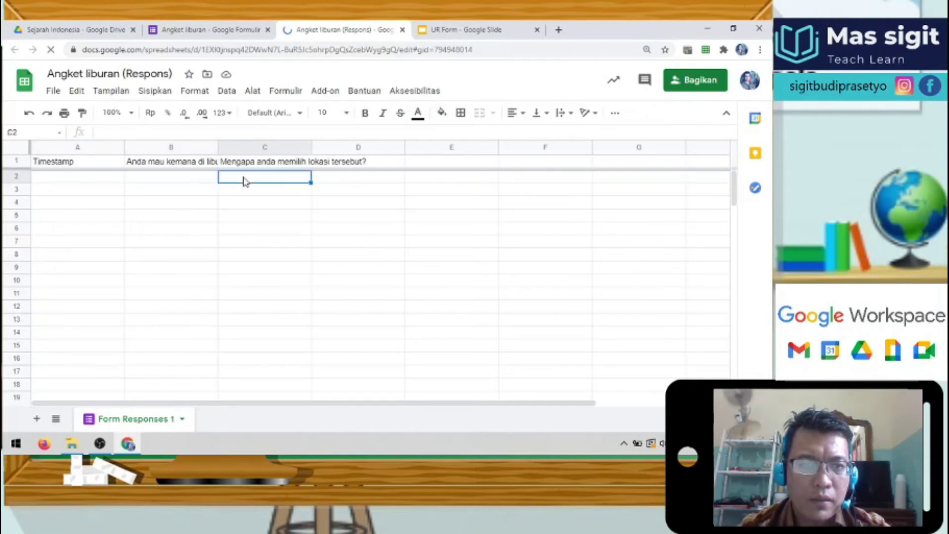
pyautogui.click(74, 179)
pyautogui.click(160, 179)
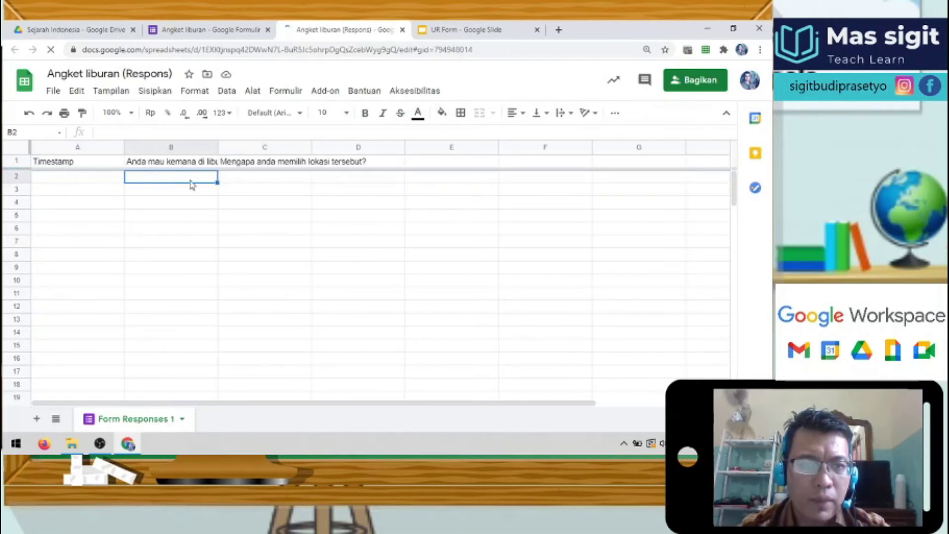
pyautogui.click(250, 183)
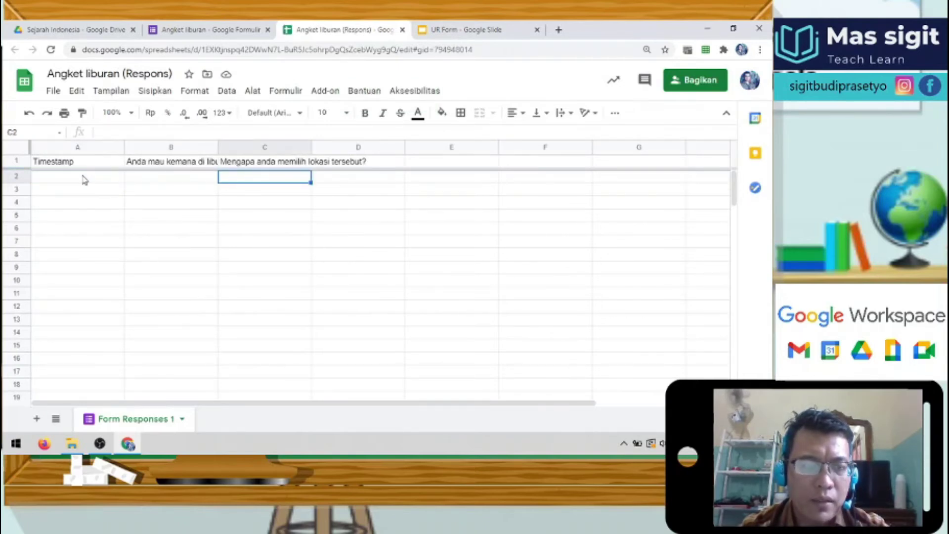
pyautogui.click(175, 182)
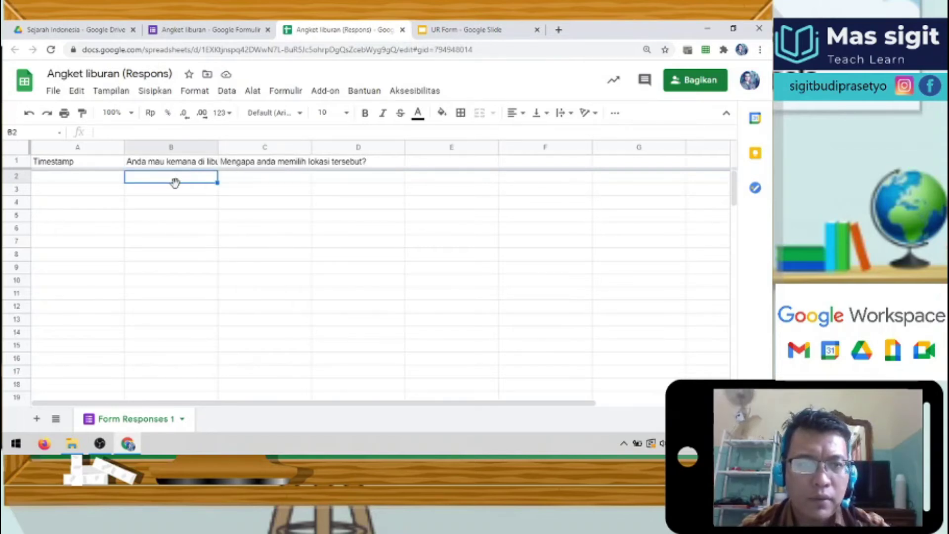
pyautogui.click(288, 180)
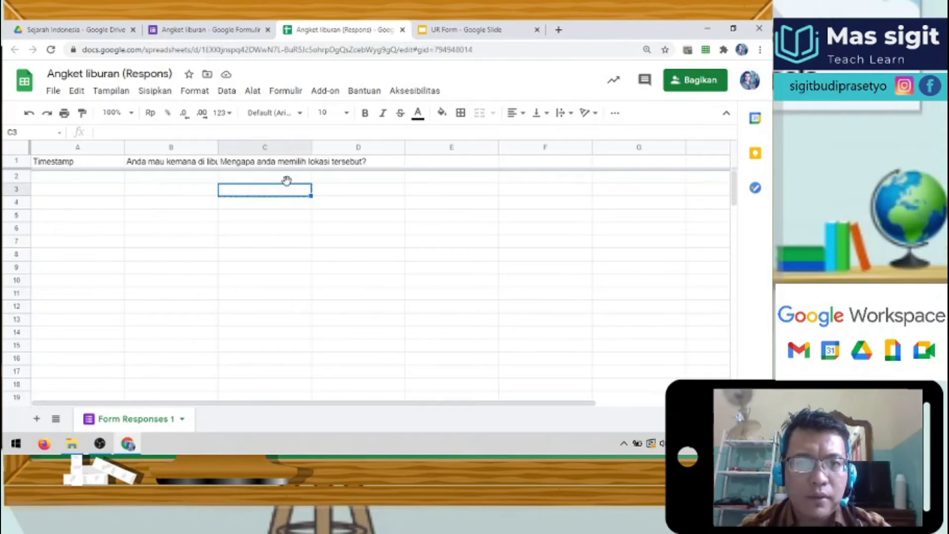
# Step: Prepare to share the response spreadsheet with the suggested contact as Pemberi komentar, leaving the role choices open
pyautogui.click(703, 84)
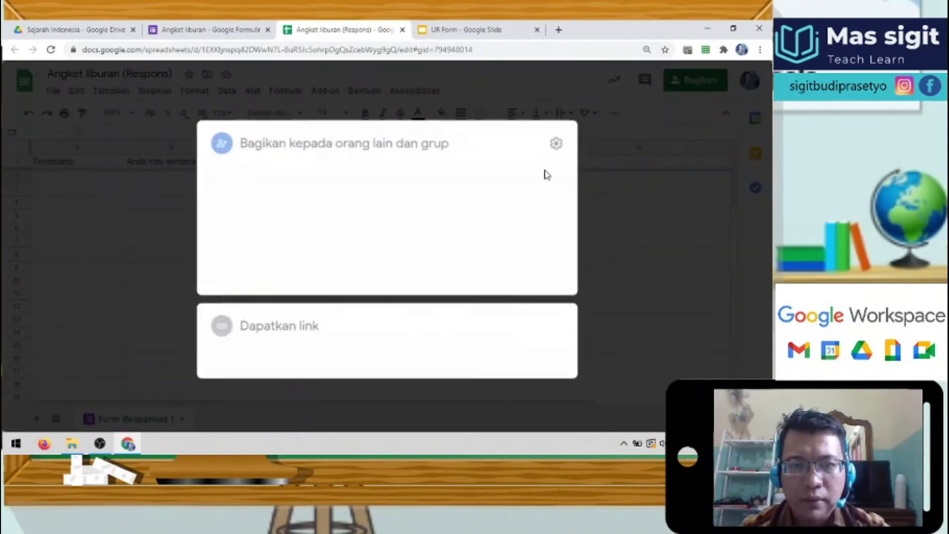
pyautogui.click(645, 187)
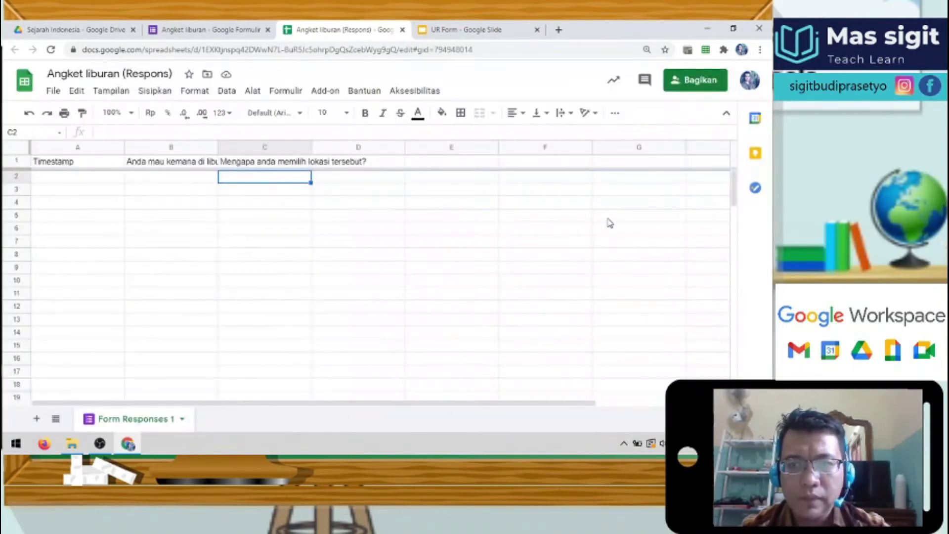
pyautogui.click(680, 83)
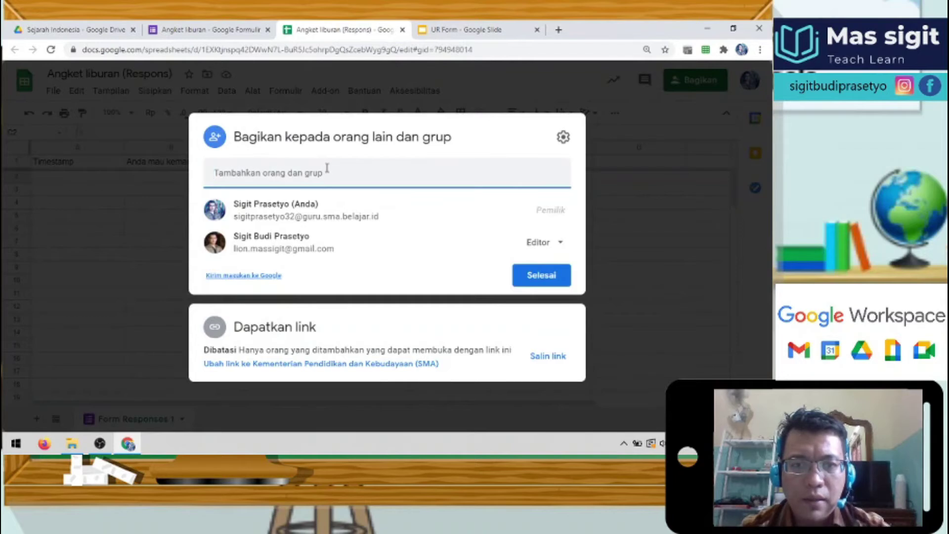
pyautogui.click(306, 174)
pyautogui.click(306, 207)
pyautogui.click(544, 184)
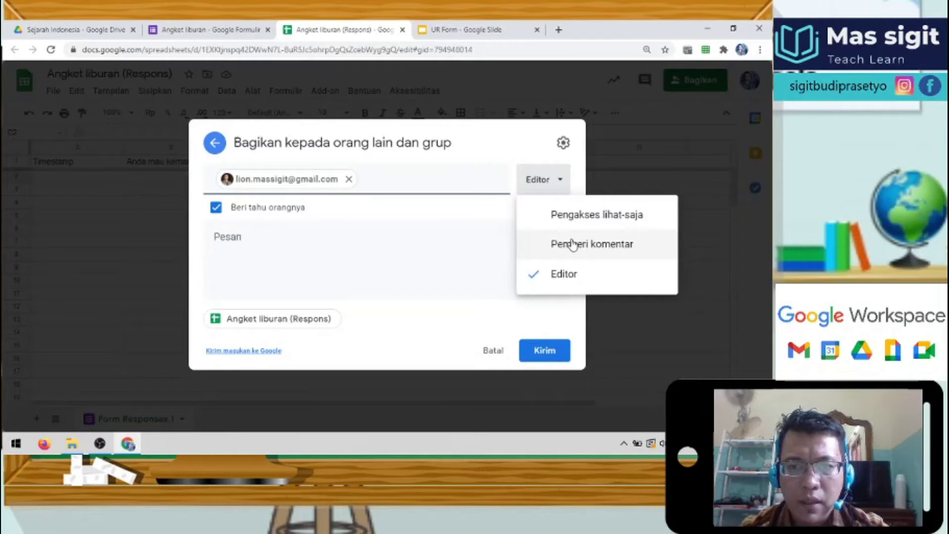
pyautogui.click(573, 244)
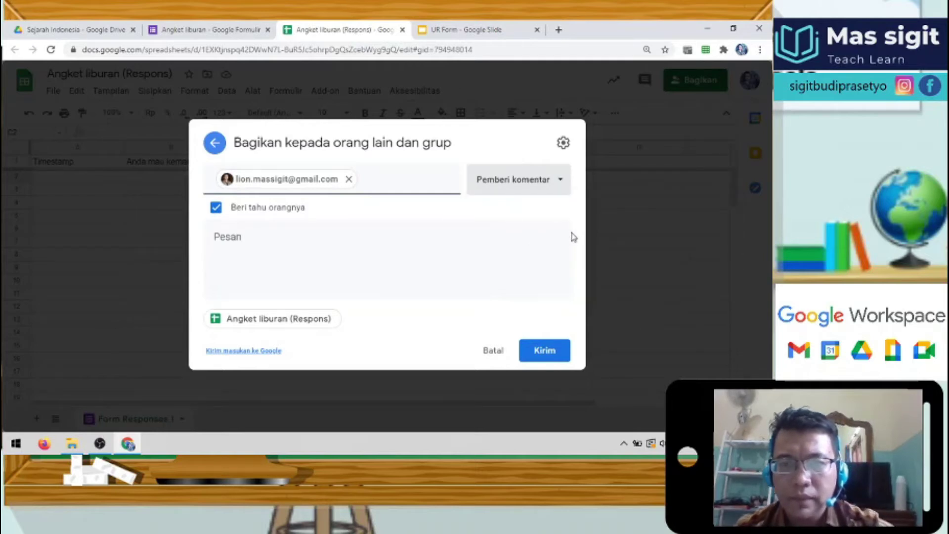
pyautogui.click(554, 182)
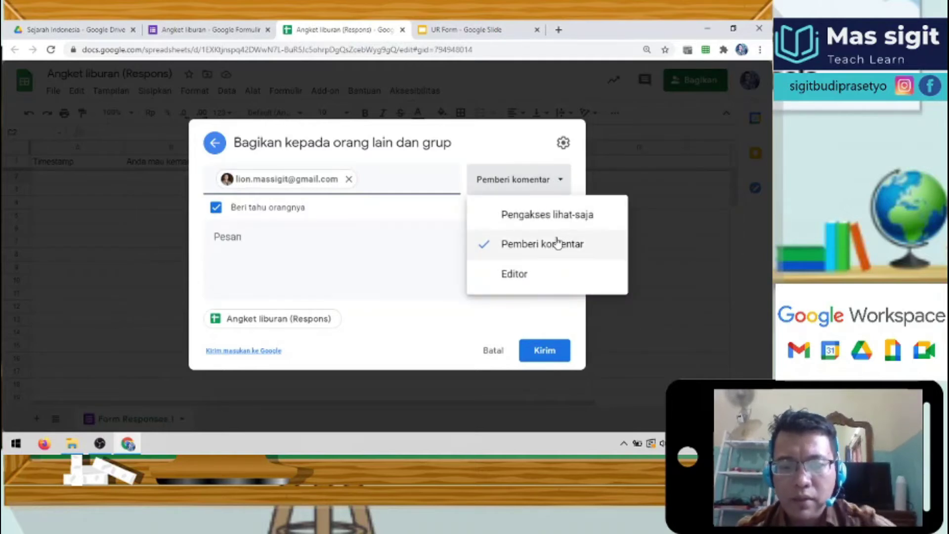
# Step: Paste the screenshot of the spreadsheet's sharing dialog onto slide 6 of UR Form and read the quiz requirements on slide 7
pyautogui.click(208, 30)
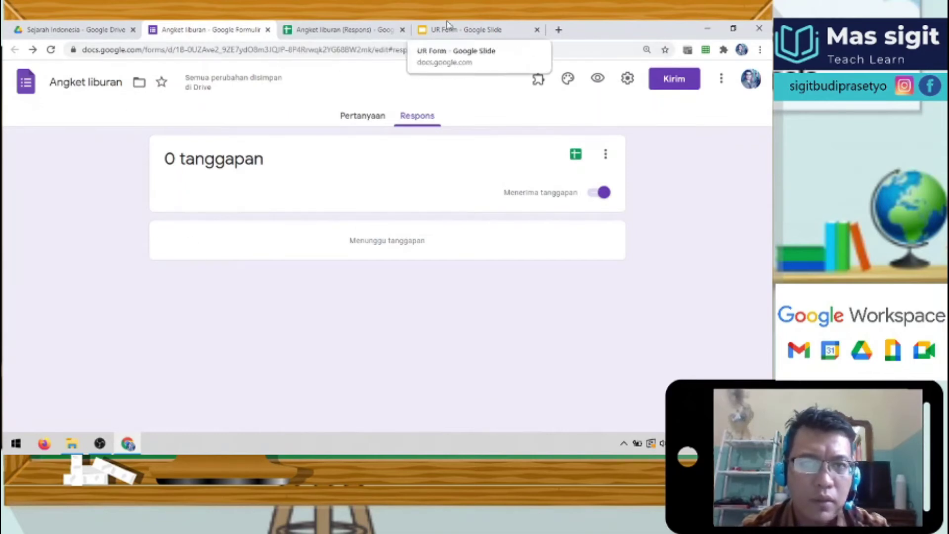
pyautogui.click(470, 29)
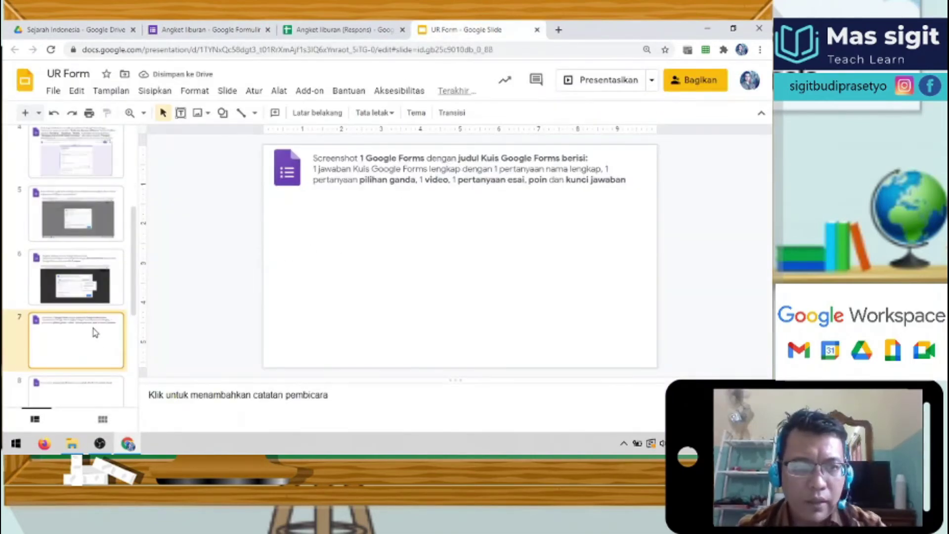
pyautogui.scroll(-1, 96, 332)
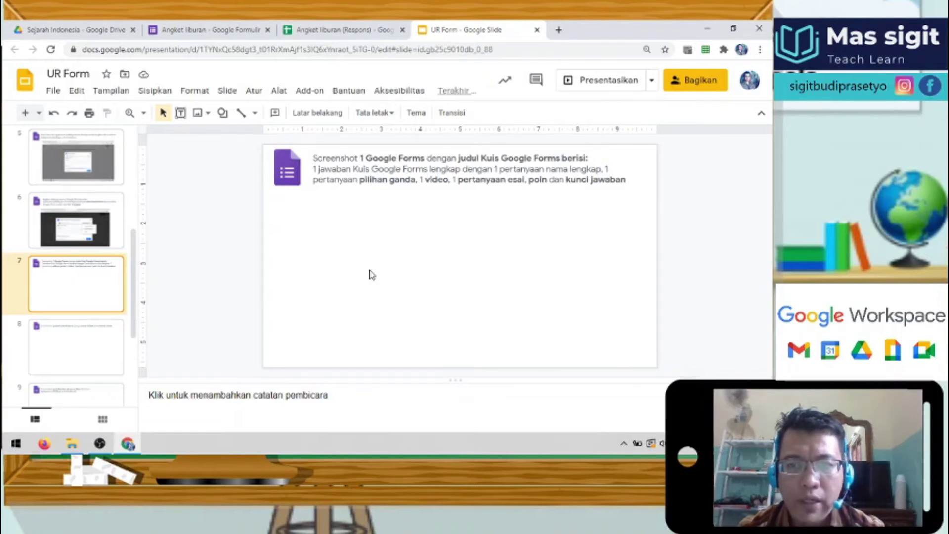
pyautogui.click(420, 241)
pyautogui.click(677, 229)
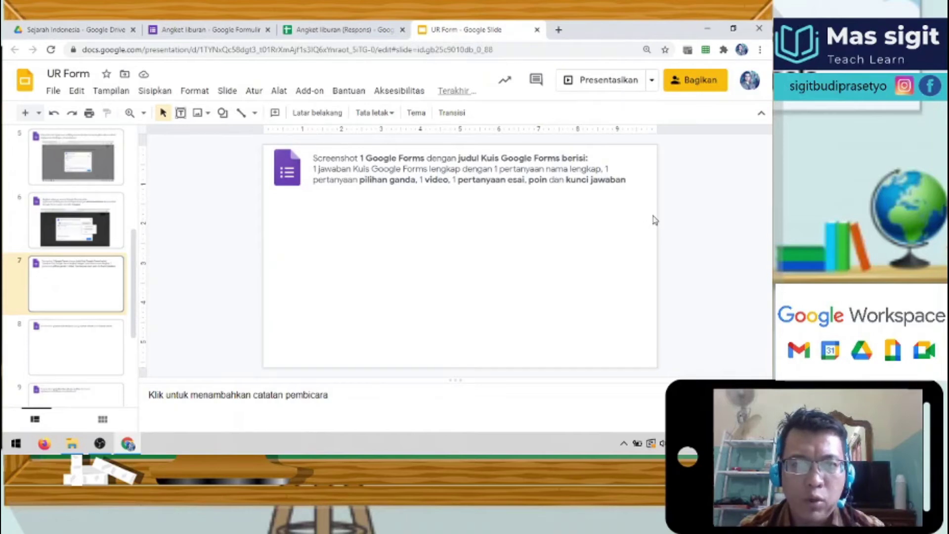
# Step: Switch from the survey form to the Sejarah Indonesia folder in Google Drive and create a new blank Google Form there
pyautogui.click(211, 30)
pyautogui.click(370, 151)
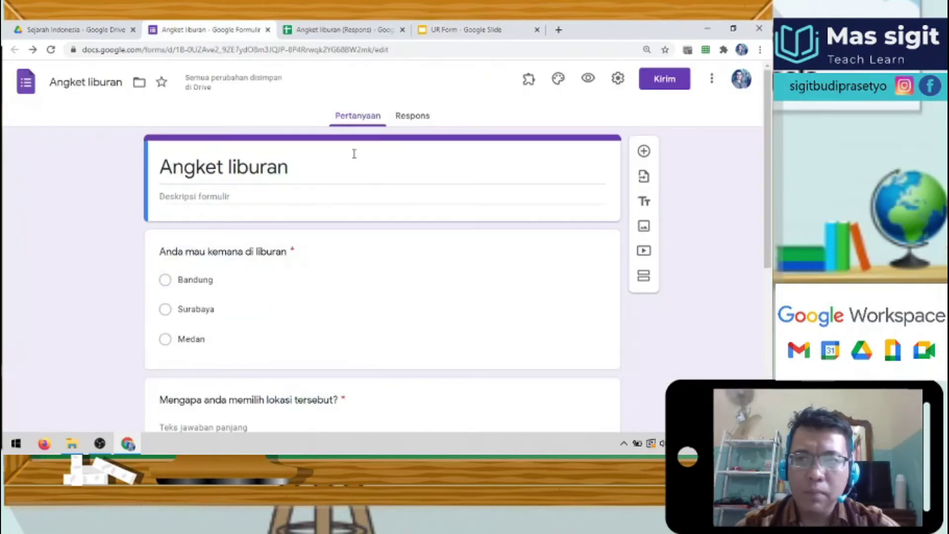
pyautogui.click(52, 29)
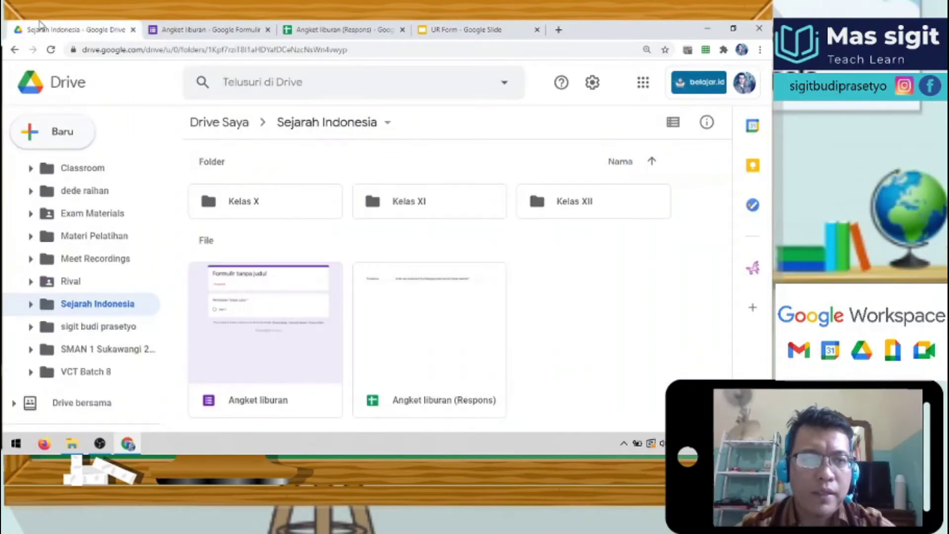
pyautogui.click(58, 140)
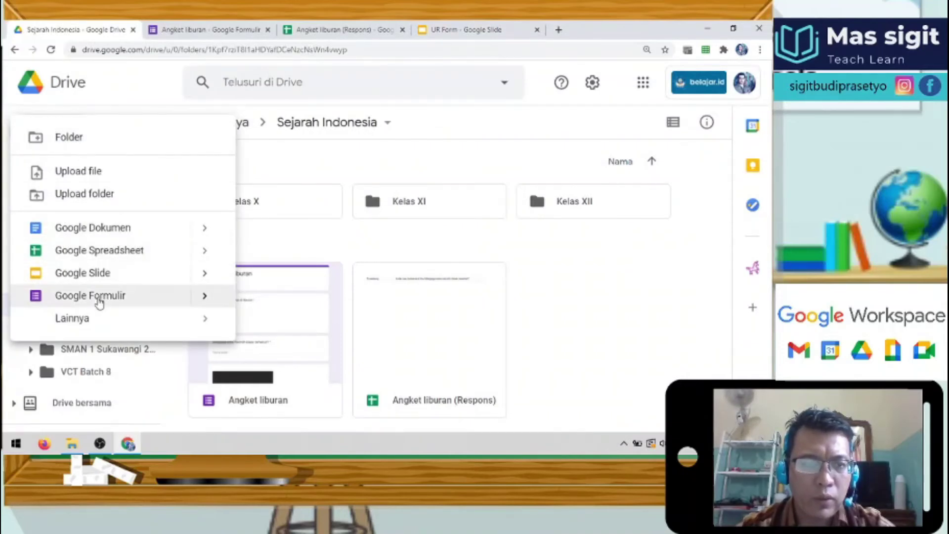
pyautogui.click(99, 302)
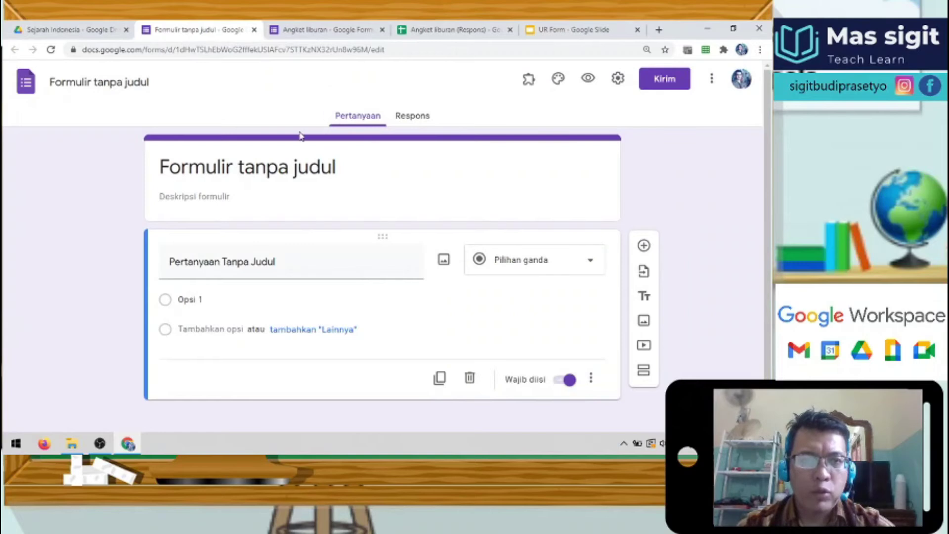
# Step: Name the new form Kuis Google Forms and give its heading the same title
pyautogui.click(106, 85)
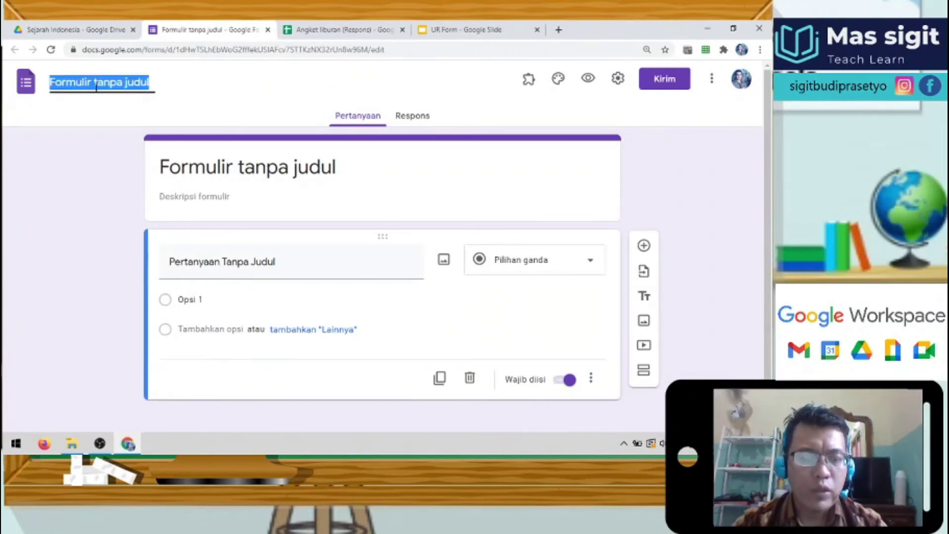
pyautogui.write('Kuis Google Forms')
pyautogui.click(230, 165)
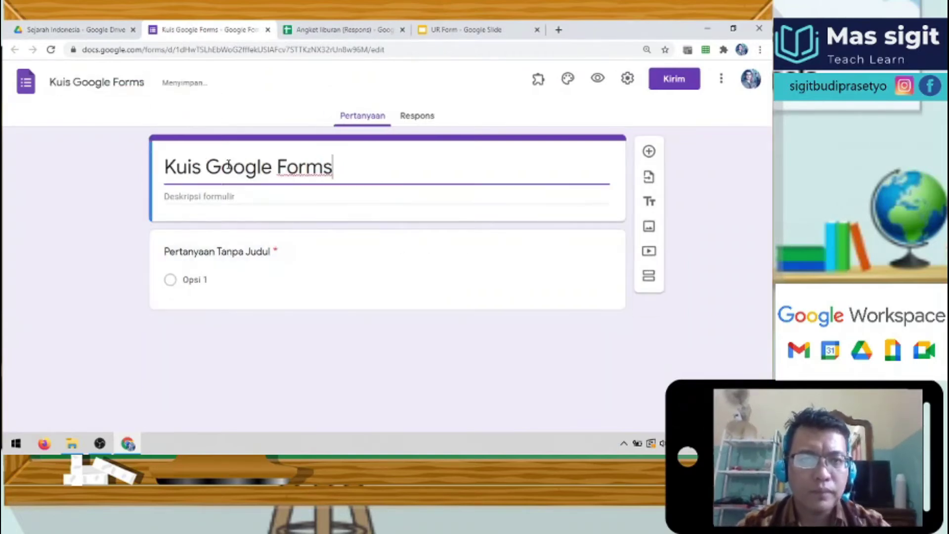
# Step: Title the first question "Nama lengkap", checking the wording against slide 7 of the UR Form presentation
pyautogui.click(247, 253)
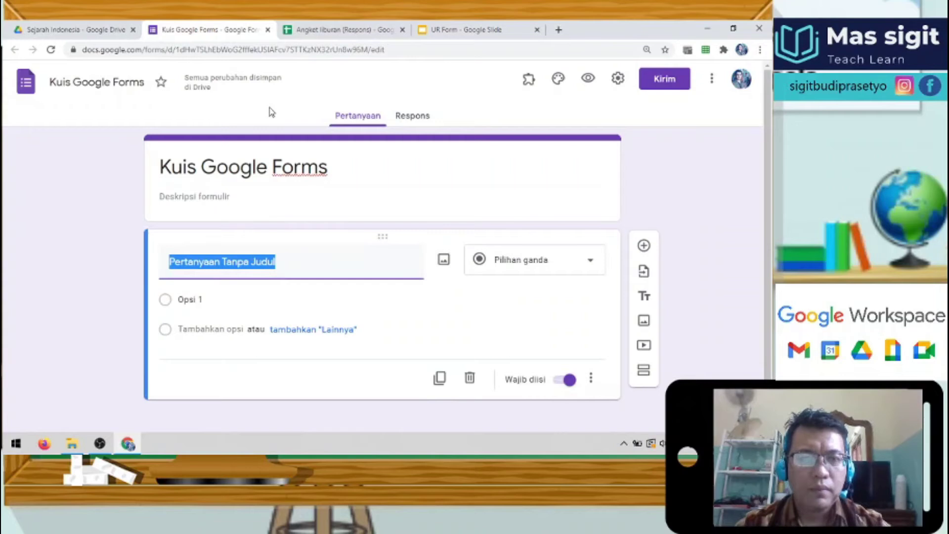
pyautogui.write('Nama')
pyautogui.click(460, 29)
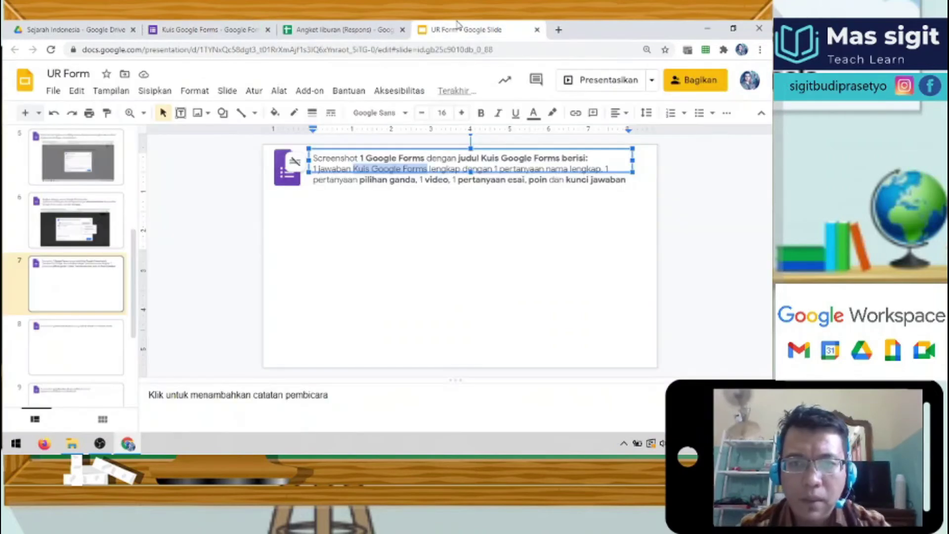
pyautogui.click(218, 29)
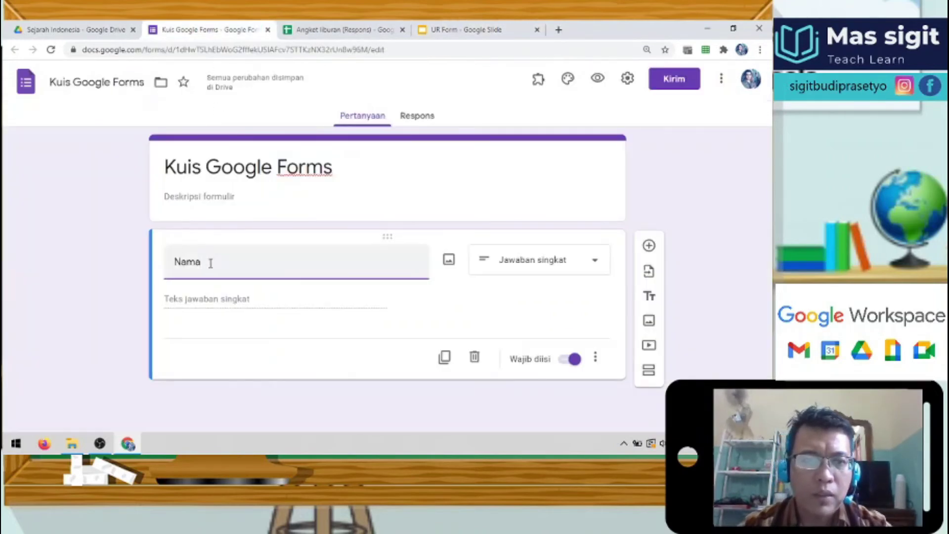
pyautogui.write('a lengkap')
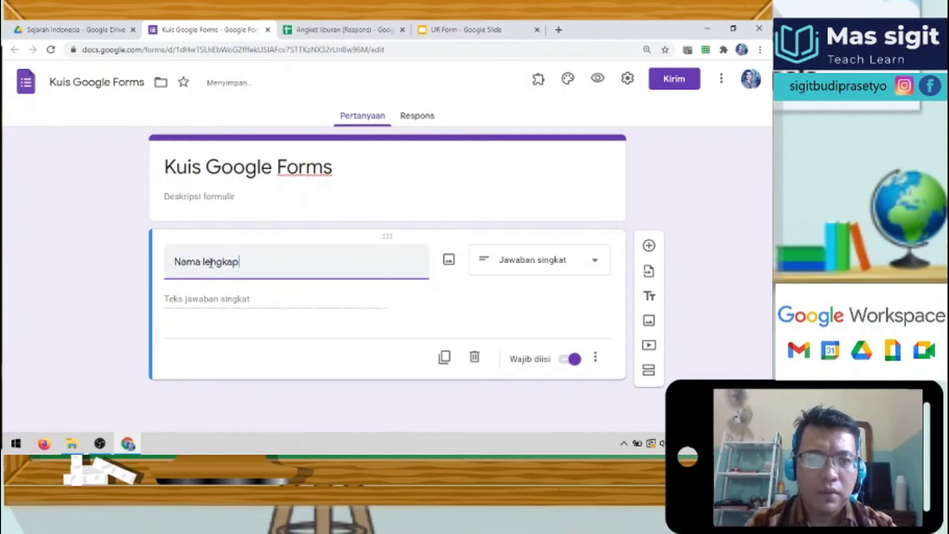
# Step: Add a multiple-choice question reading "Siapakah nama proklamator bangsa Indonesia" below the full-name question
pyautogui.click(650, 246)
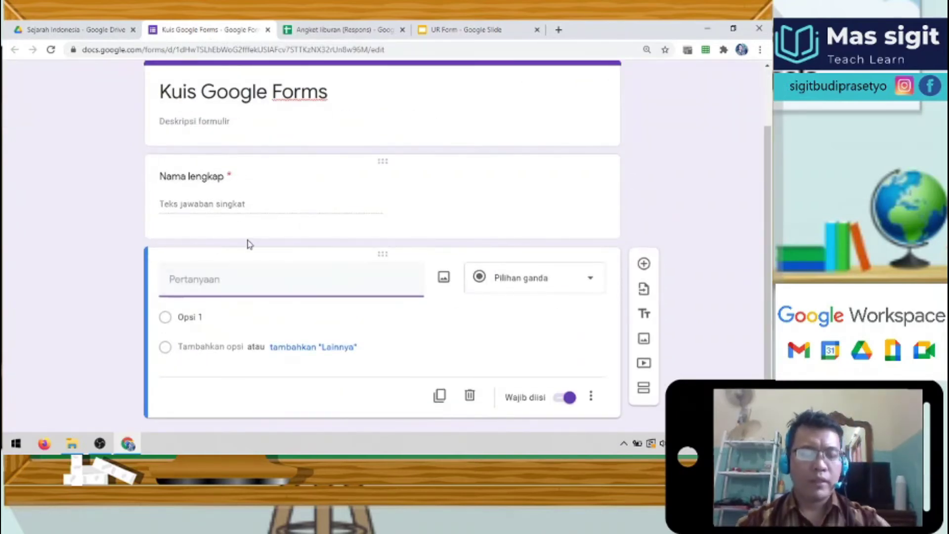
pyautogui.write('Siapaka')
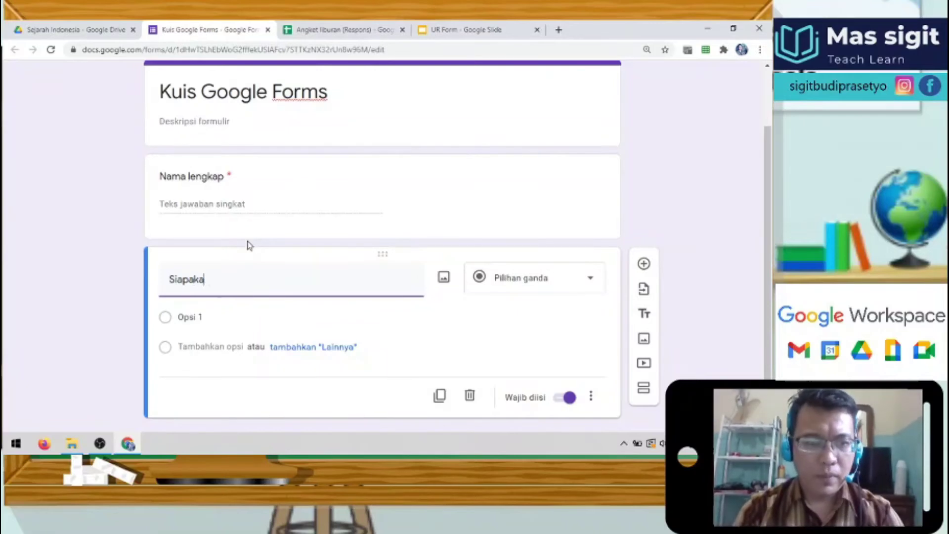
pyautogui.write('h nama proklamator bangsa Indonesi')
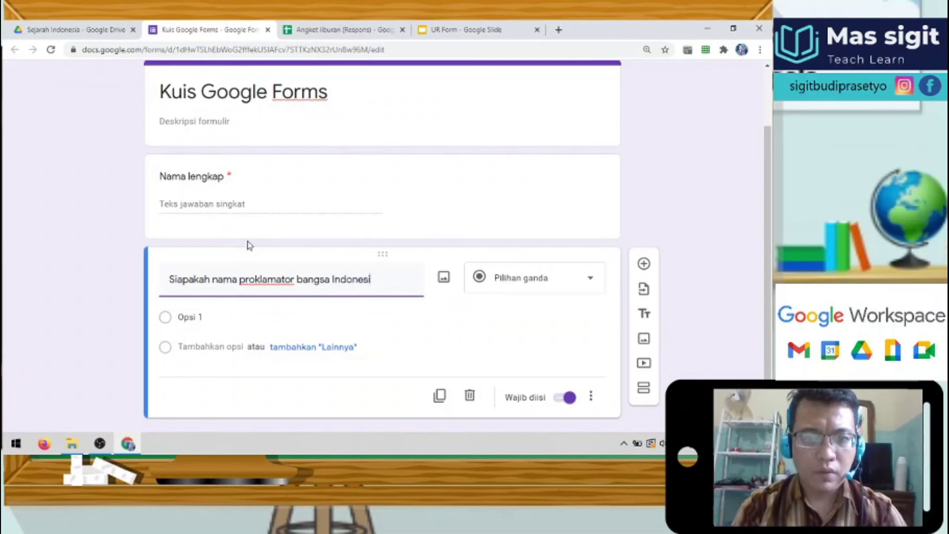
# Step: Give the proclamator question five answer options: Soeharto, Sokerno, Joko Widodo, SBY and Megawati
pyautogui.click(234, 319)
pyautogui.write('Soeharto')
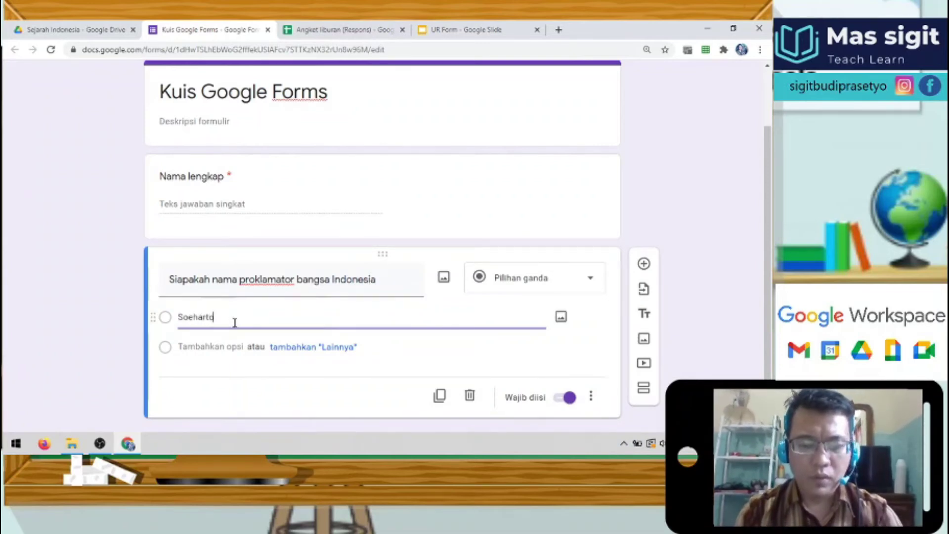
pyautogui.press('Return')
pyautogui.write('Sokerno')
pyautogui.press('Return')
pyautogui.write('J')
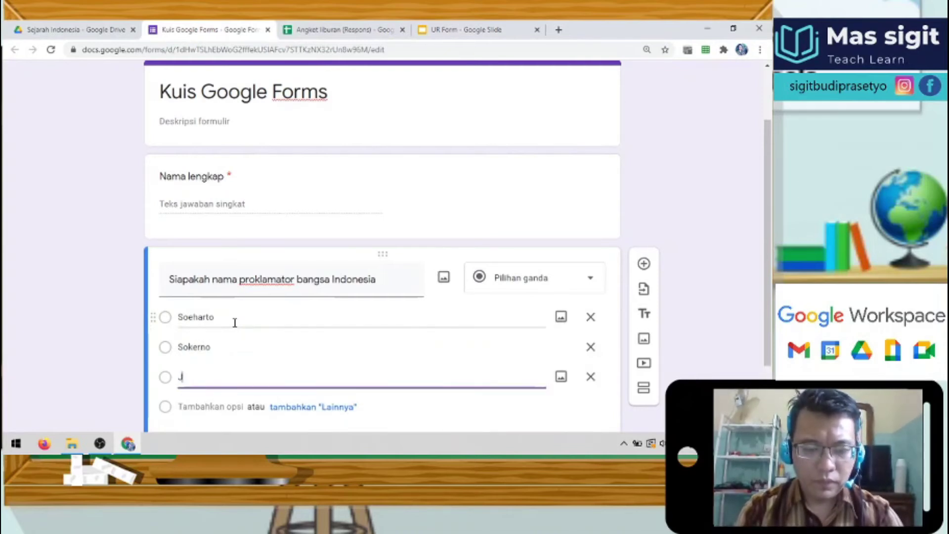
pyautogui.write('oko Wido')
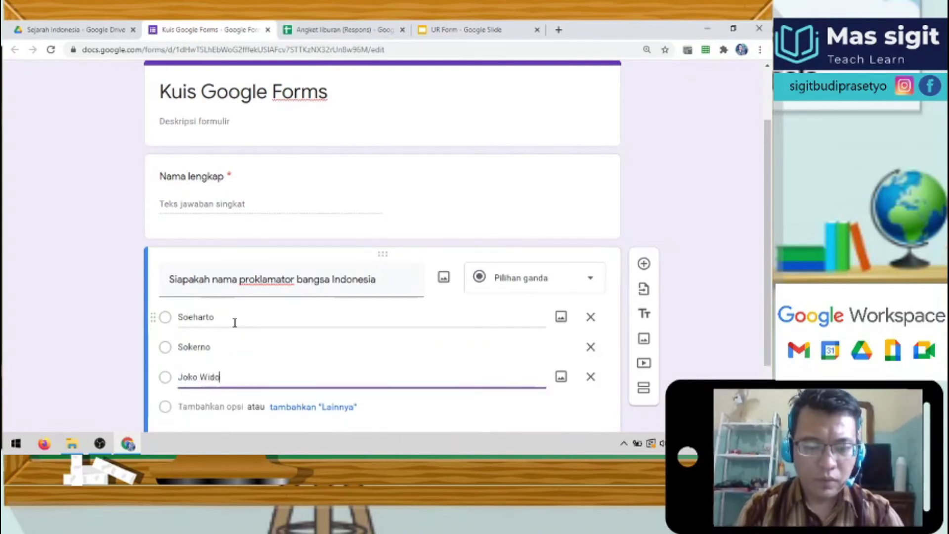
pyautogui.write('do')
pyautogui.press('Return')
pyautogui.write('SBY')
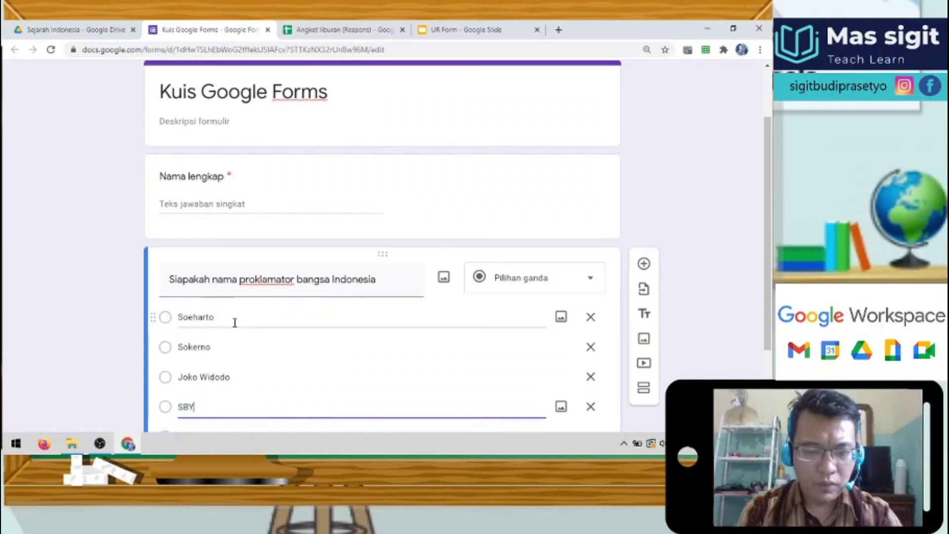
pyautogui.press('Return')
pyautogui.write('Megawati')
pyautogui.scroll(-2, 234, 327)
pyautogui.click(114, 173)
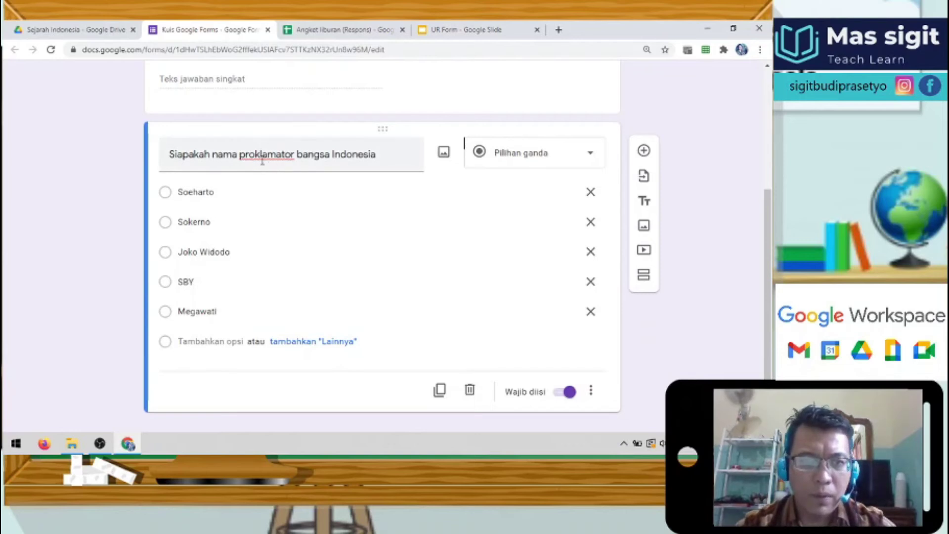
# Step: Turn the form into a quiz in its settings and review the grade release and respondent visibility options
pyautogui.scroll(-1, 227, 219)
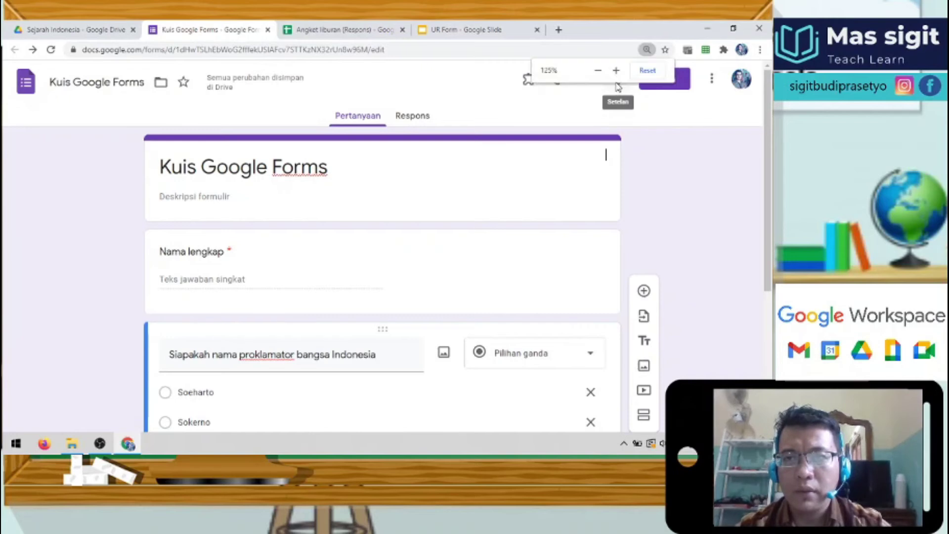
pyautogui.hotkey('ctrl', '+')
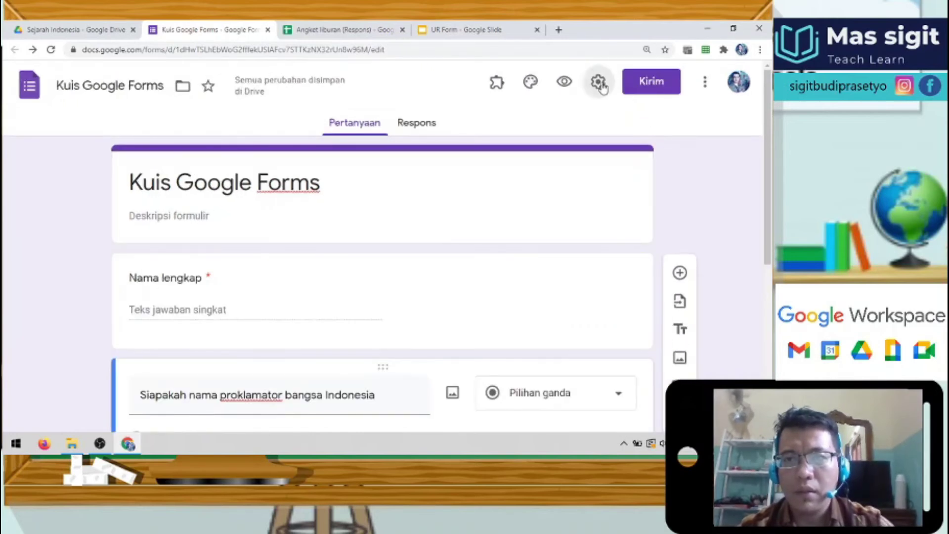
pyautogui.click(600, 81)
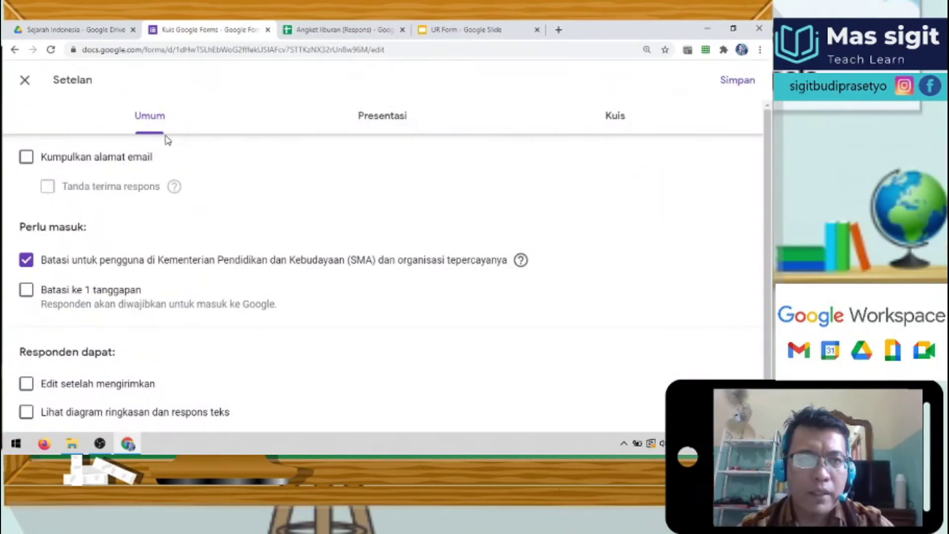
pyautogui.click(613, 116)
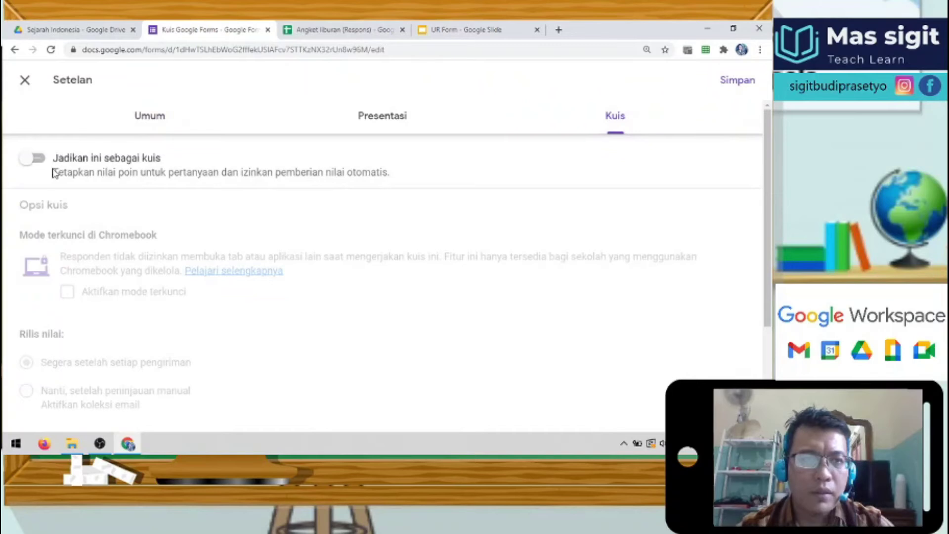
pyautogui.click(40, 160)
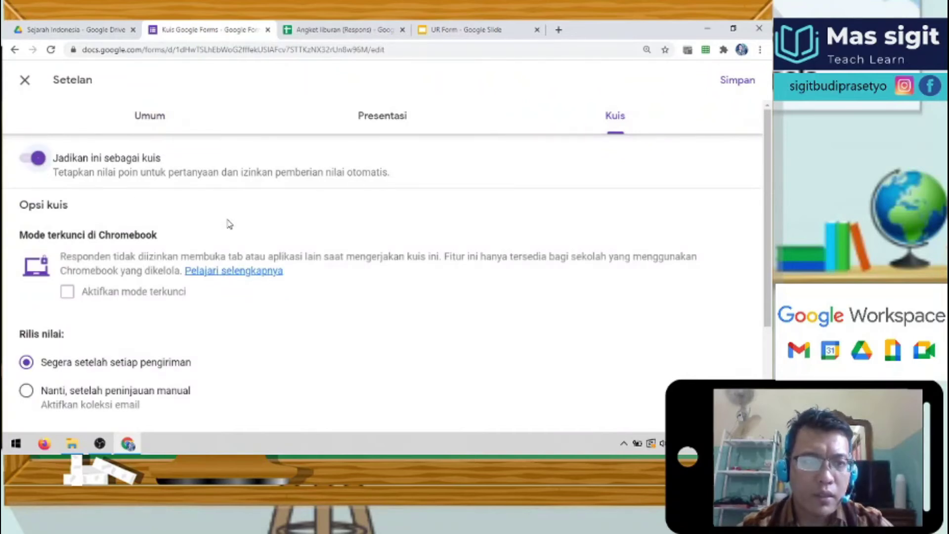
pyautogui.scroll(-3, 415, 195)
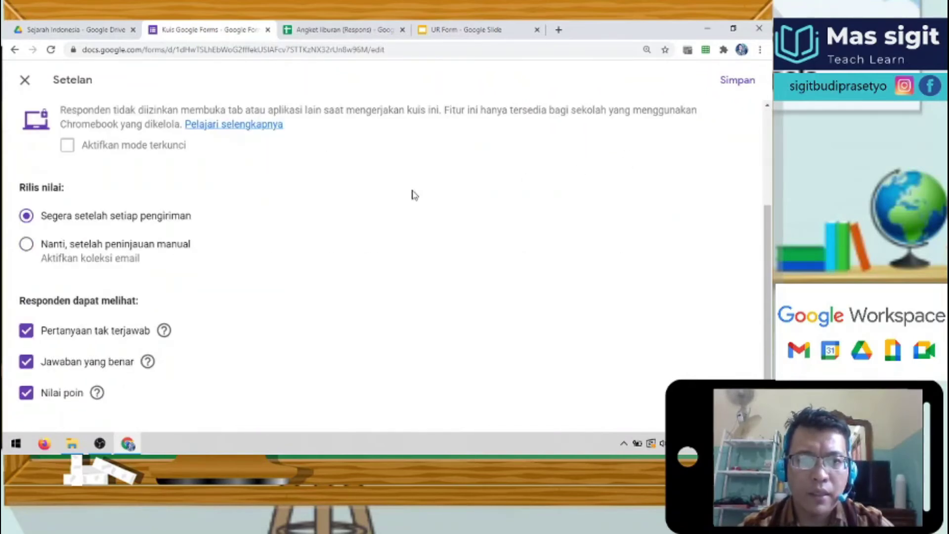
pyautogui.scroll(3, 415, 194)
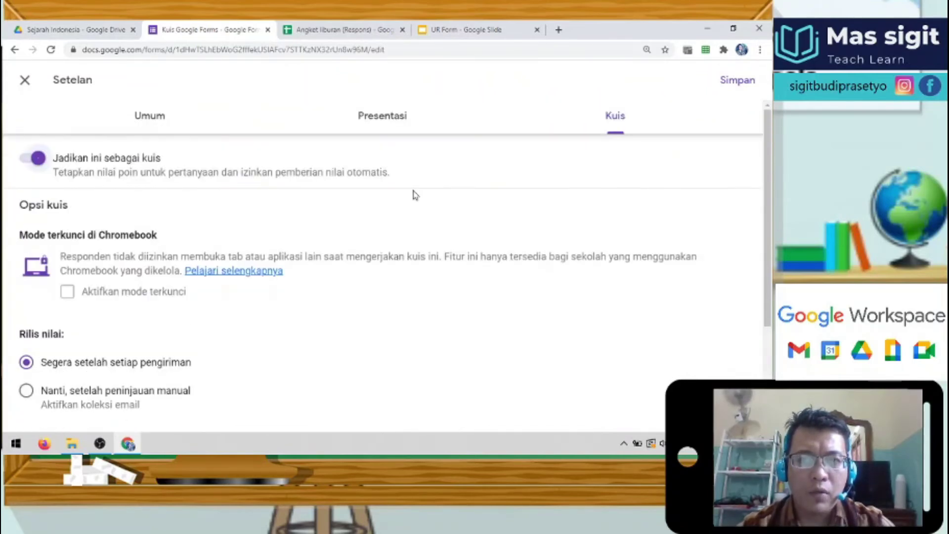
# Step: Try out email address collection in the general form settings, switching it on and back off
pyautogui.click(148, 118)
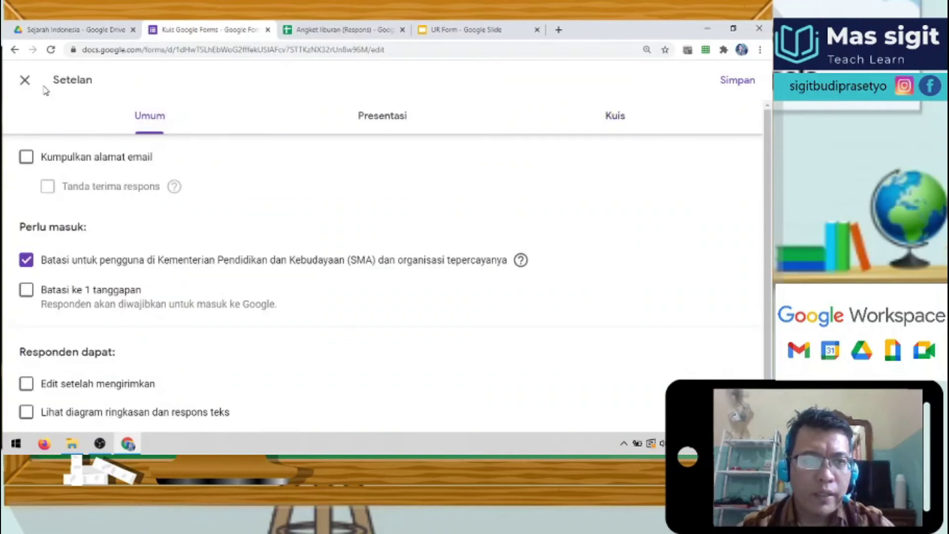
pyautogui.click(115, 166)
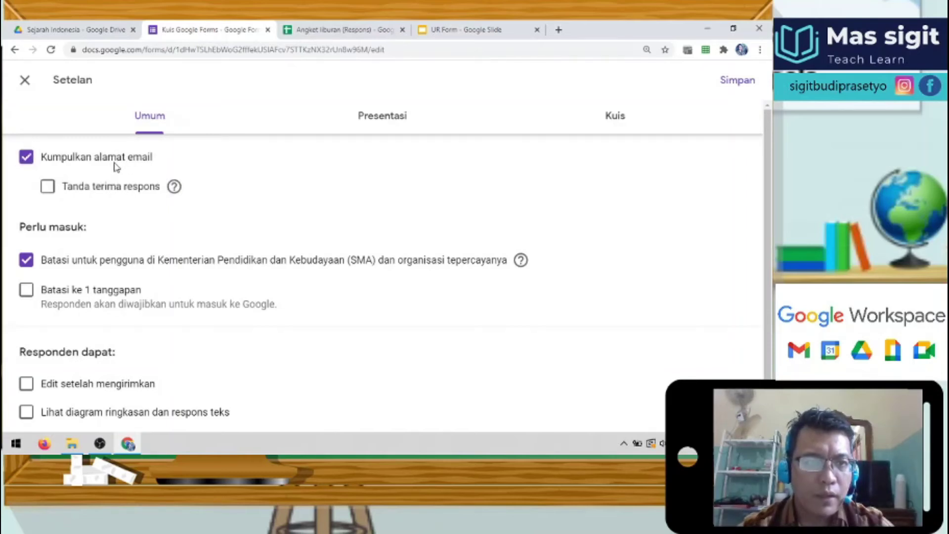
pyautogui.click(94, 158)
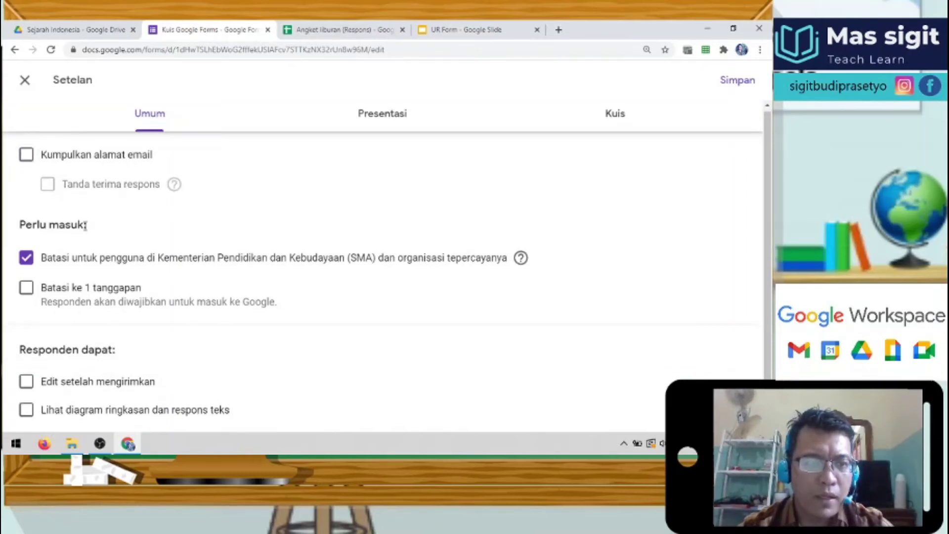
# Step: Remove the sign-in restriction to users in Kementerian Pendidikan dan Kebudayaan (SMA) and its trusted organisations
pyautogui.click(31, 260)
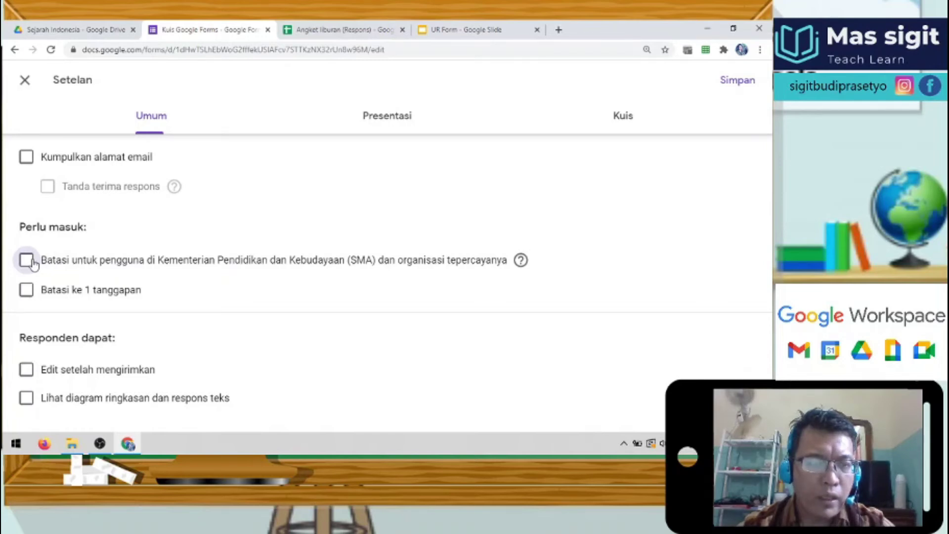
pyautogui.click(30, 261)
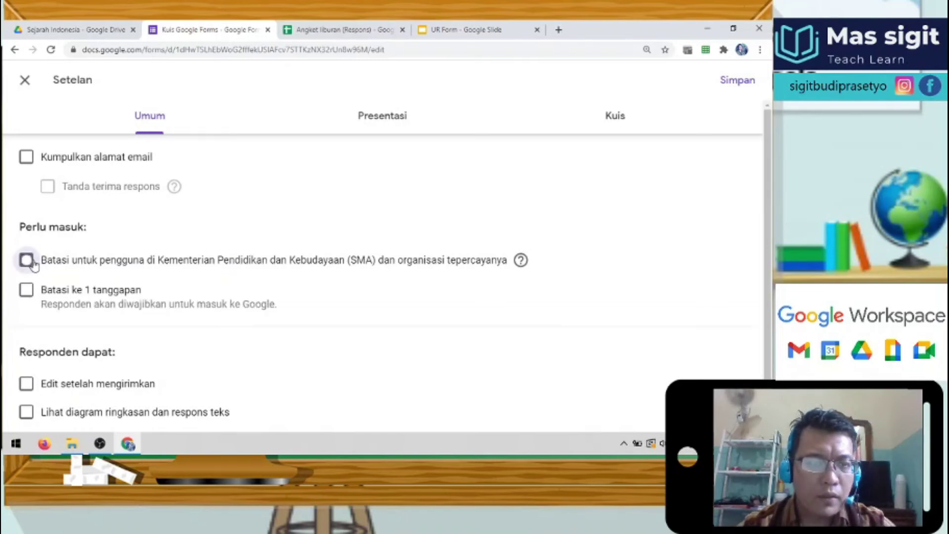
pyautogui.click(30, 261)
pyautogui.click(29, 261)
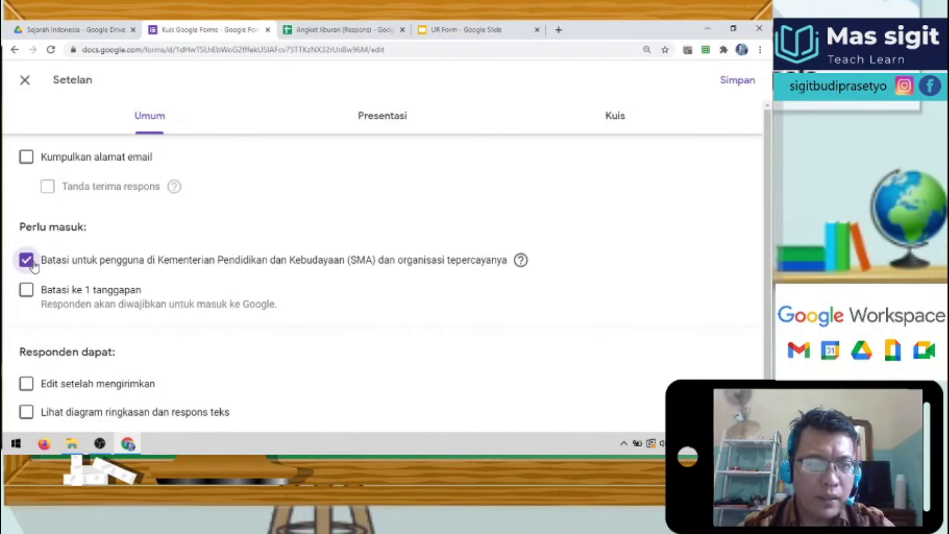
pyautogui.click(30, 261)
pyautogui.click(30, 261)
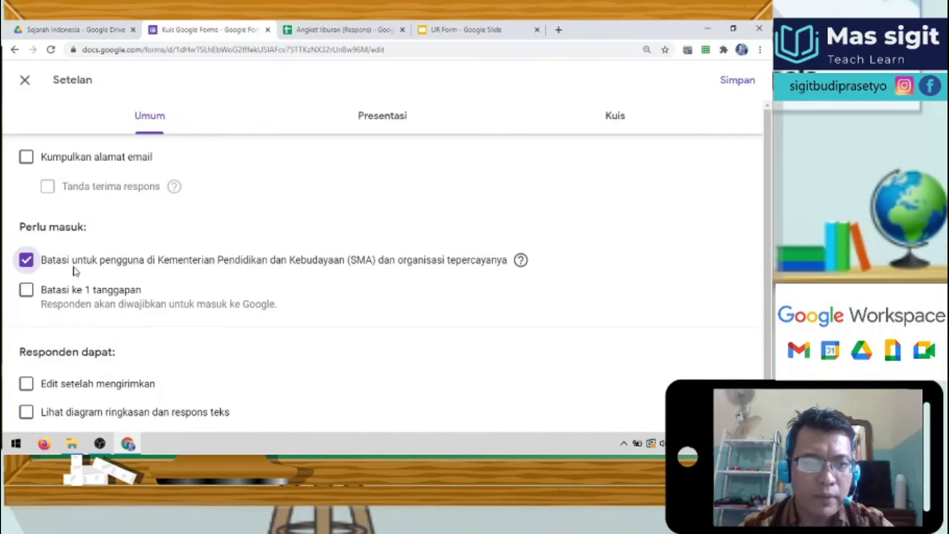
pyautogui.click(28, 265)
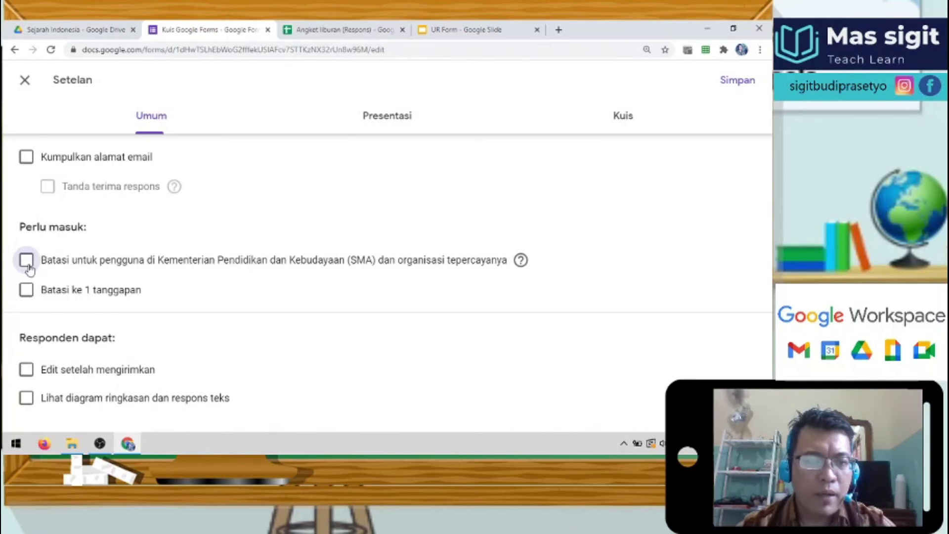
# Step: Try out the limit of 1 response per respondent, switching it on and back off
pyautogui.click(27, 295)
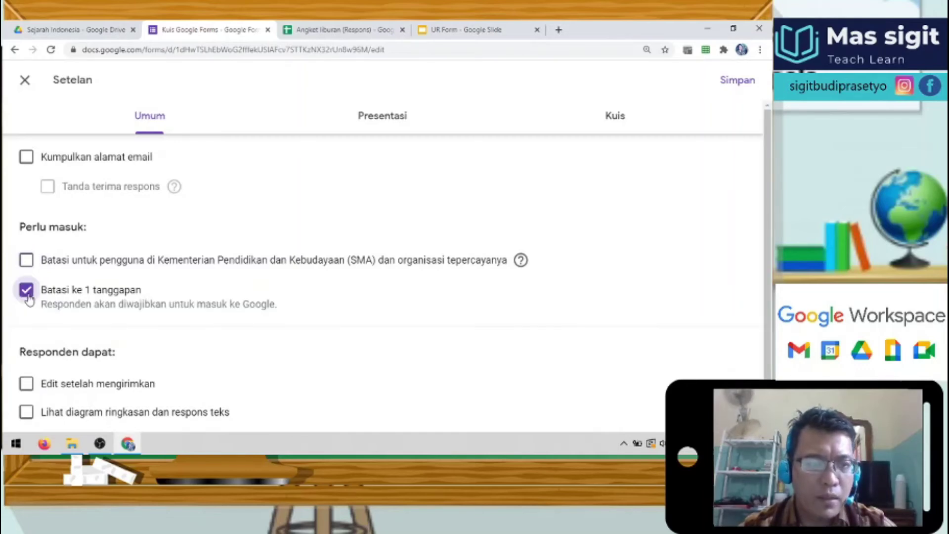
pyautogui.click(27, 295)
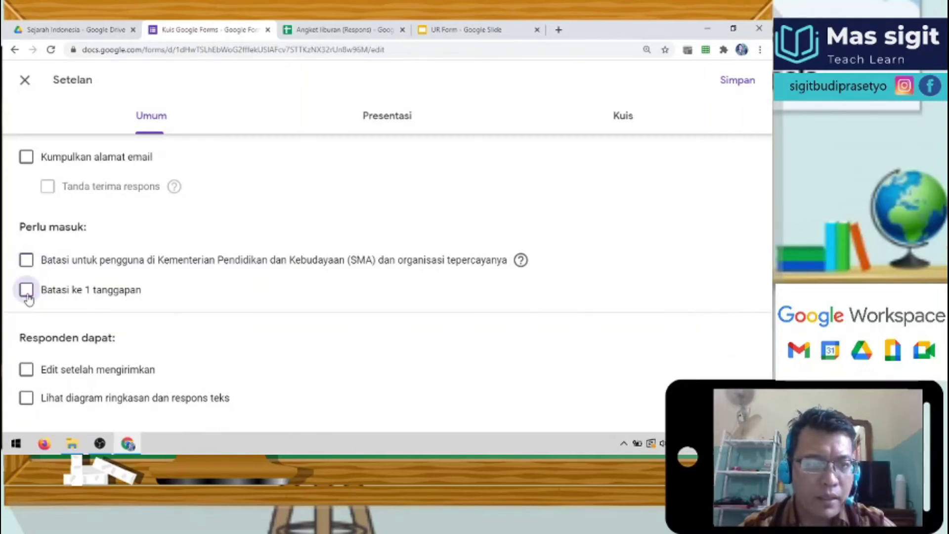
pyautogui.click(27, 292)
pyautogui.click(28, 295)
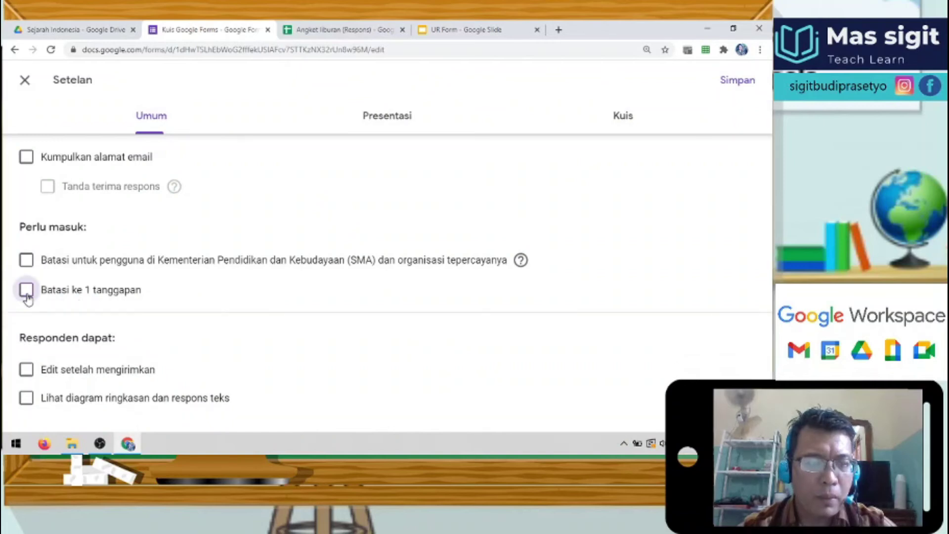
pyautogui.click(27, 296)
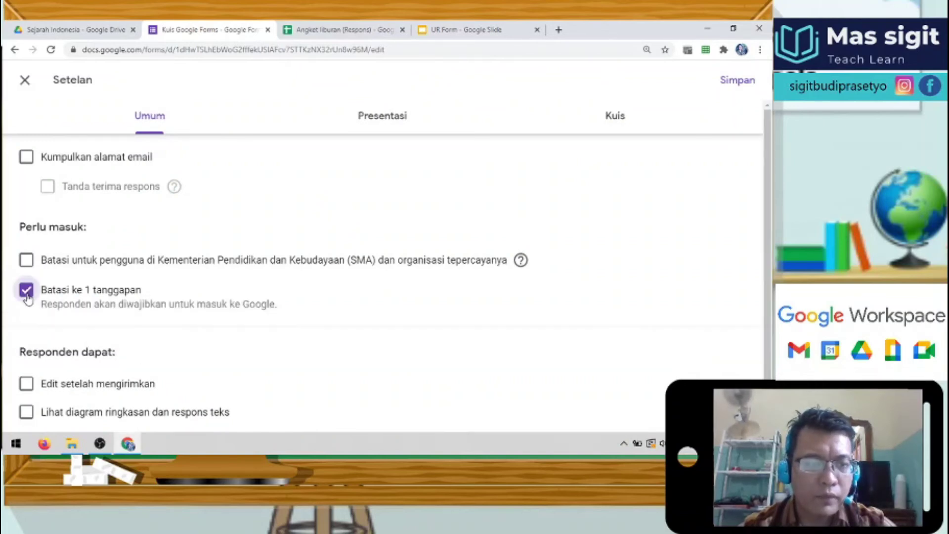
pyautogui.click(28, 295)
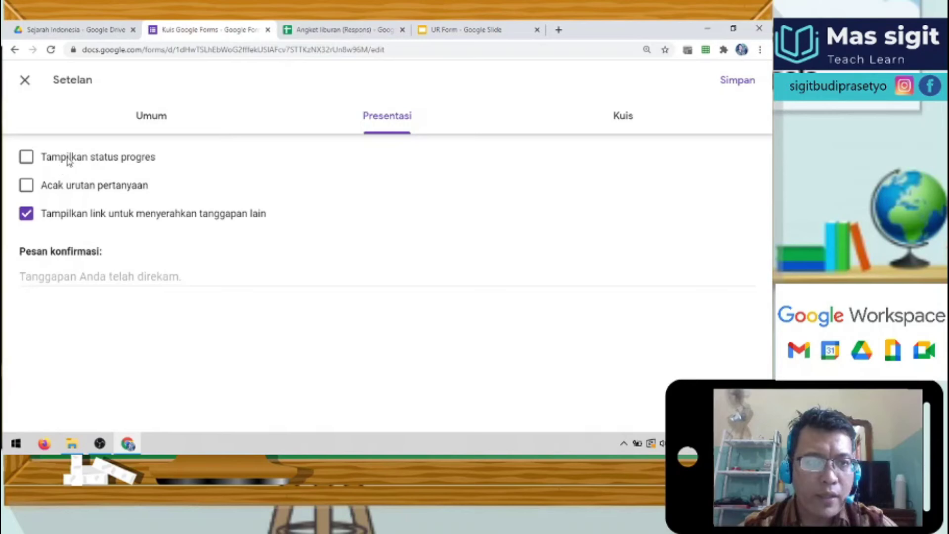
# Step: Enable shuffling of the question order in the presentation settings, keeping the link for submitting another response on
pyautogui.click(28, 190)
pyautogui.click(28, 191)
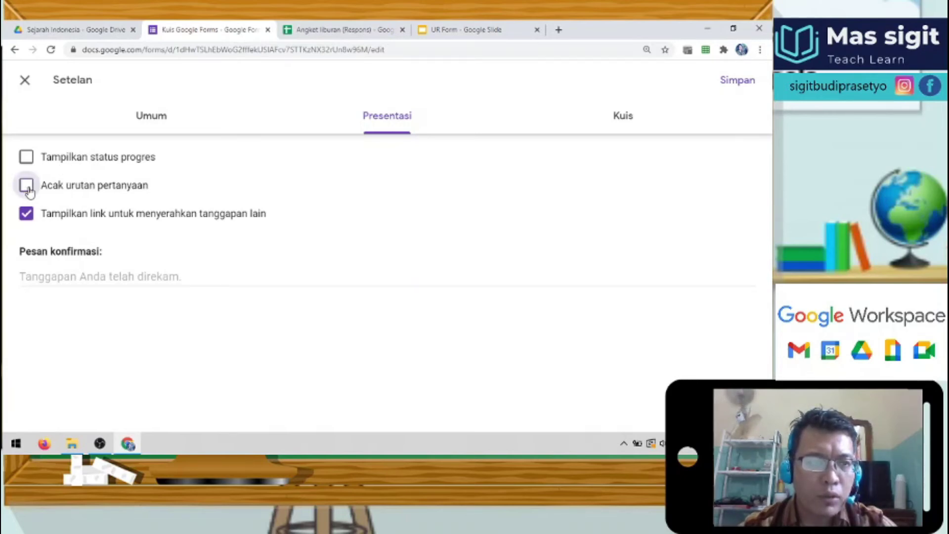
pyautogui.click(29, 191)
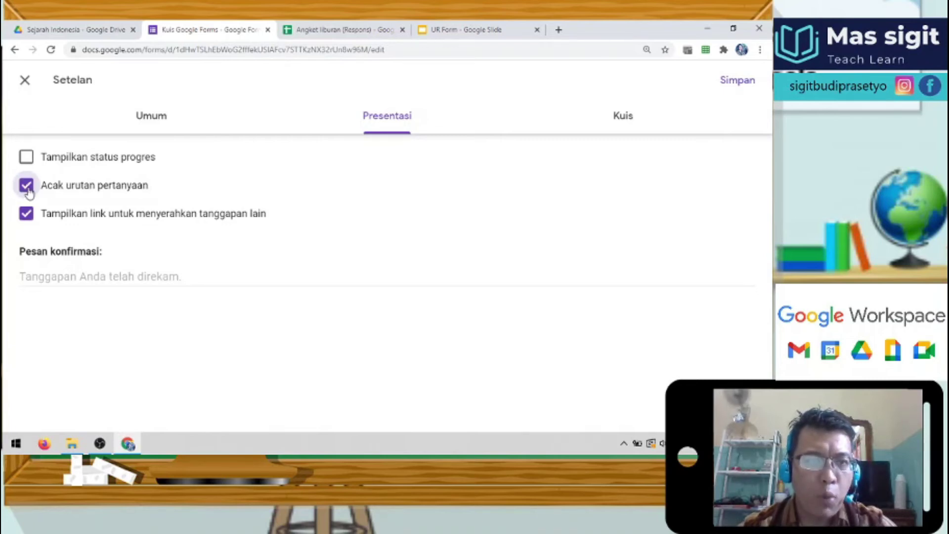
pyautogui.click(29, 193)
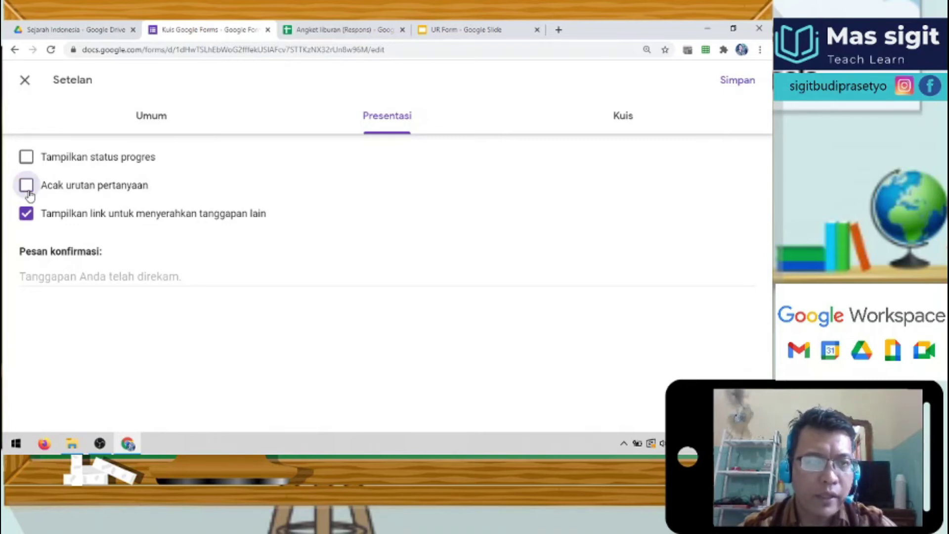
pyautogui.click(28, 194)
pyautogui.click(29, 194)
pyautogui.click(29, 194)
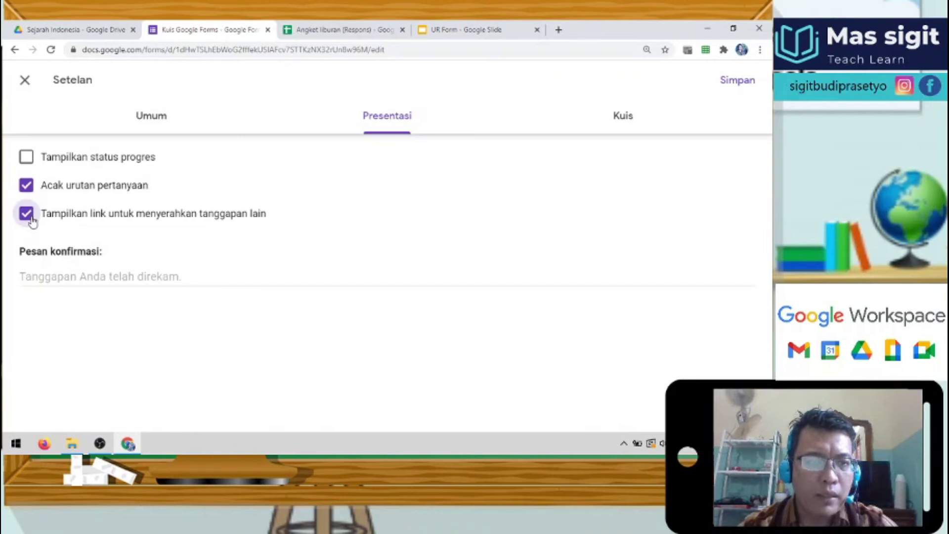
pyautogui.click(29, 215)
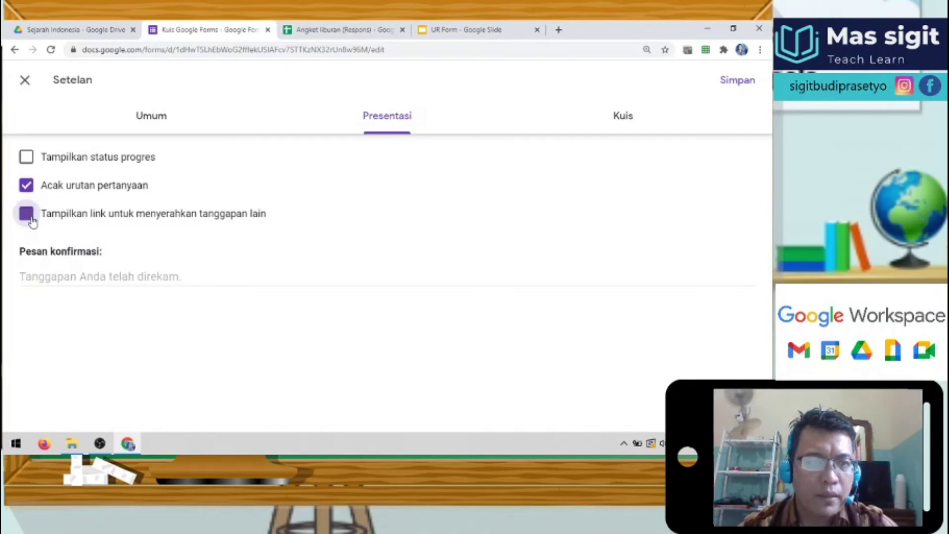
# Step: Set the confirmation message to "Mohon untuk bergabung ke group wa saya melalui link di bawah ini :" and save the form settings
pyautogui.click(163, 273)
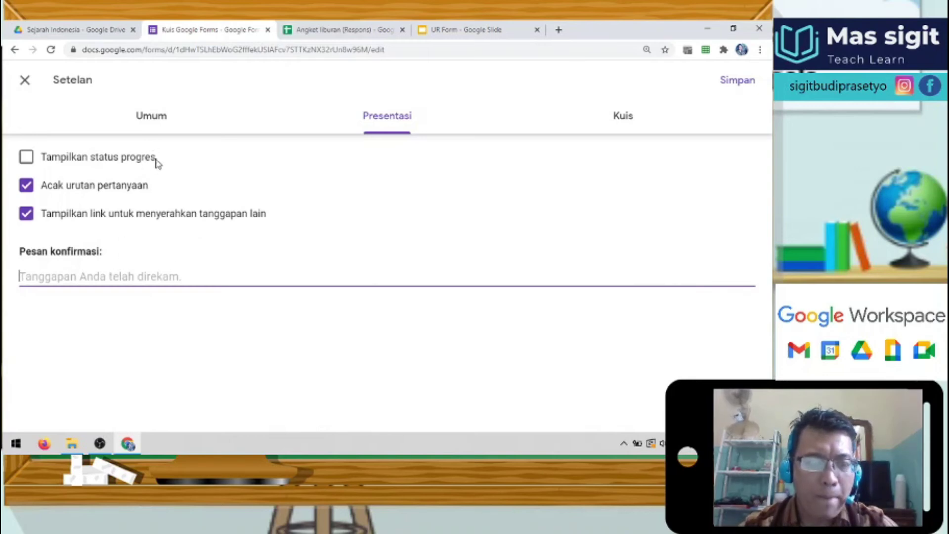
pyautogui.click(126, 266)
pyautogui.click(118, 275)
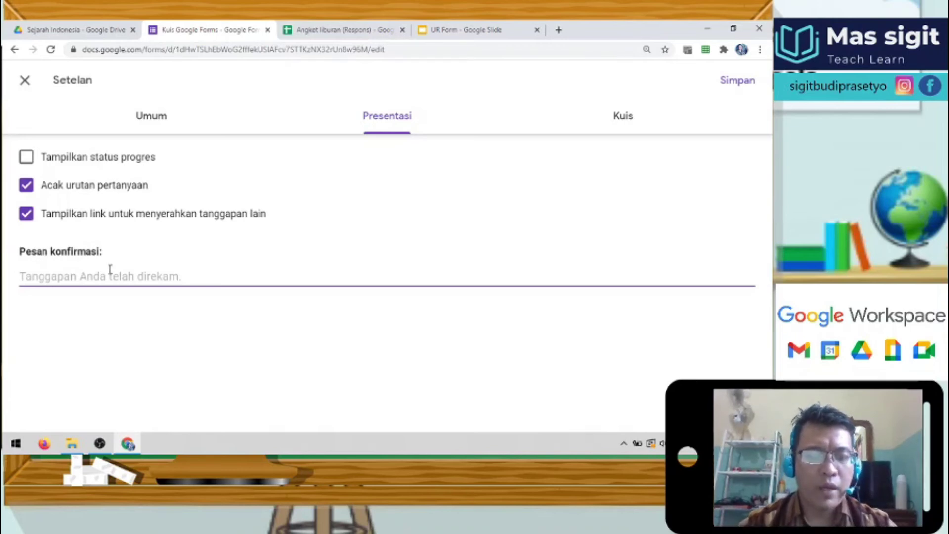
pyautogui.write('Mohon untuk bergabung ke group wa saya melalui link di bawah ini')
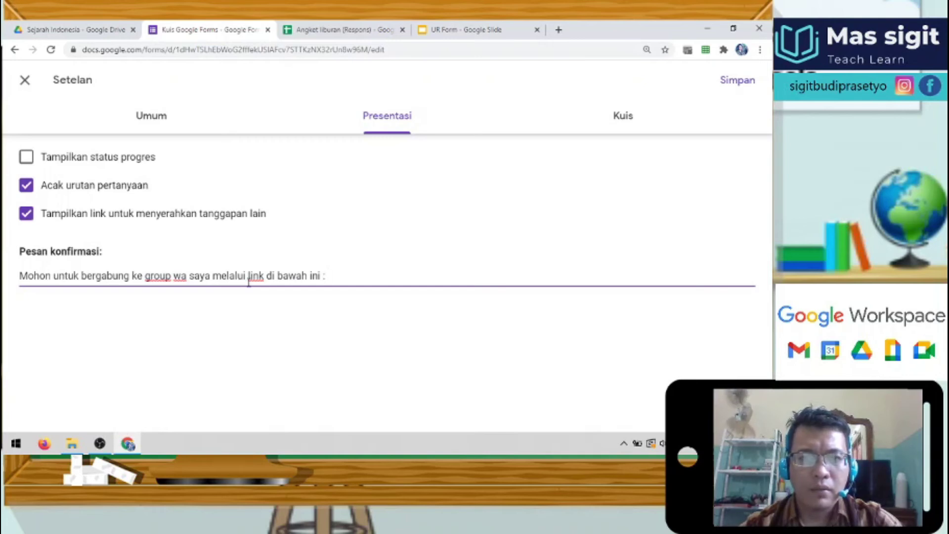
pyautogui.click(744, 84)
pyautogui.scroll(-5, 386, 250)
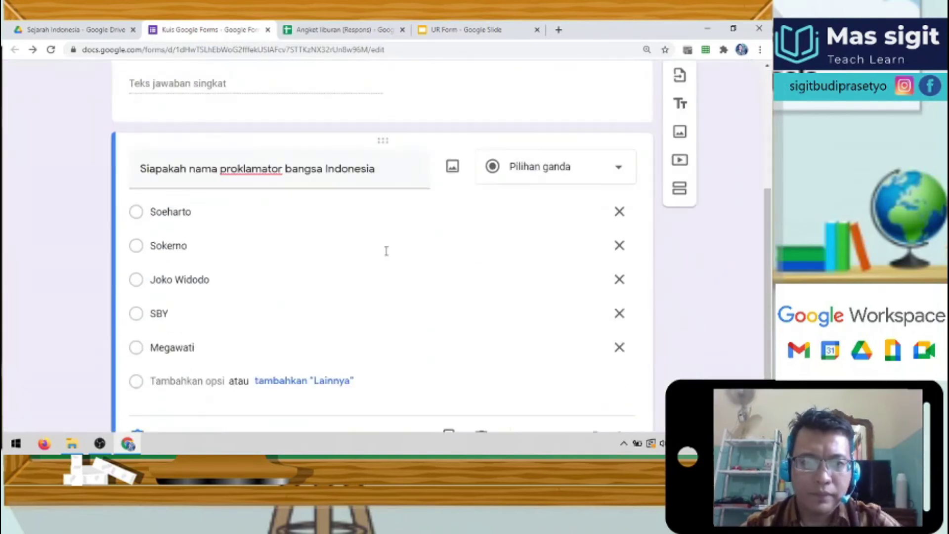
pyautogui.scroll(1, 386, 250)
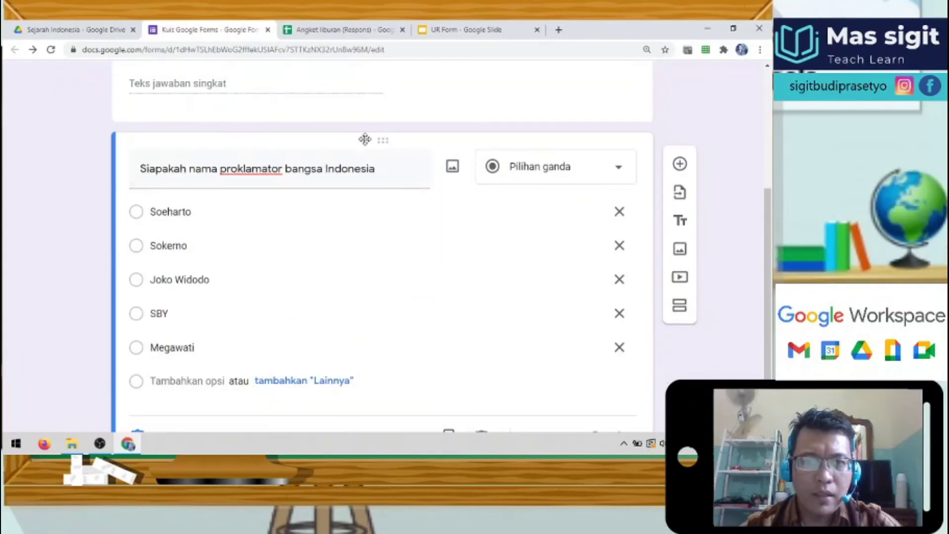
# Step: Correct the spelling of the second option of the proklamator question to "Soekarno" and mark it as the correct answer
pyautogui.scroll(-1, 288, 267)
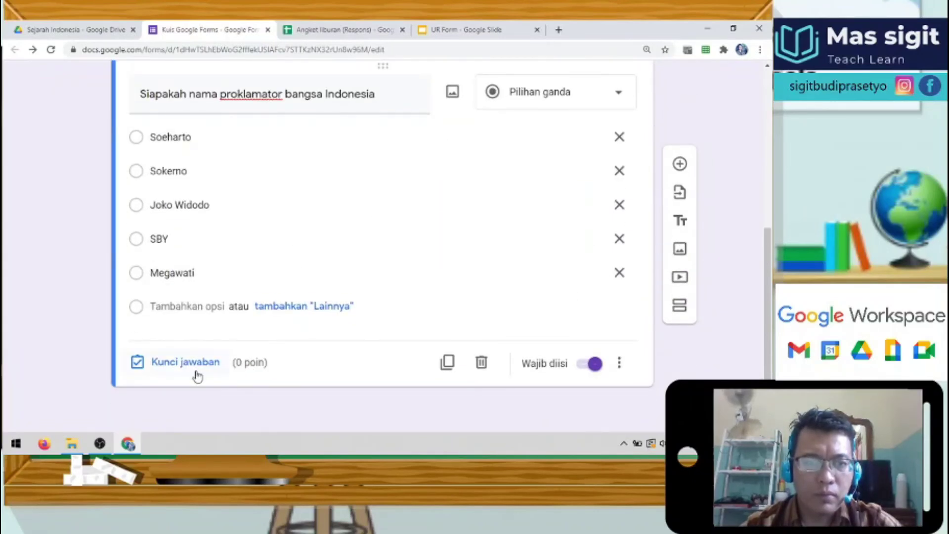
pyautogui.click(194, 369)
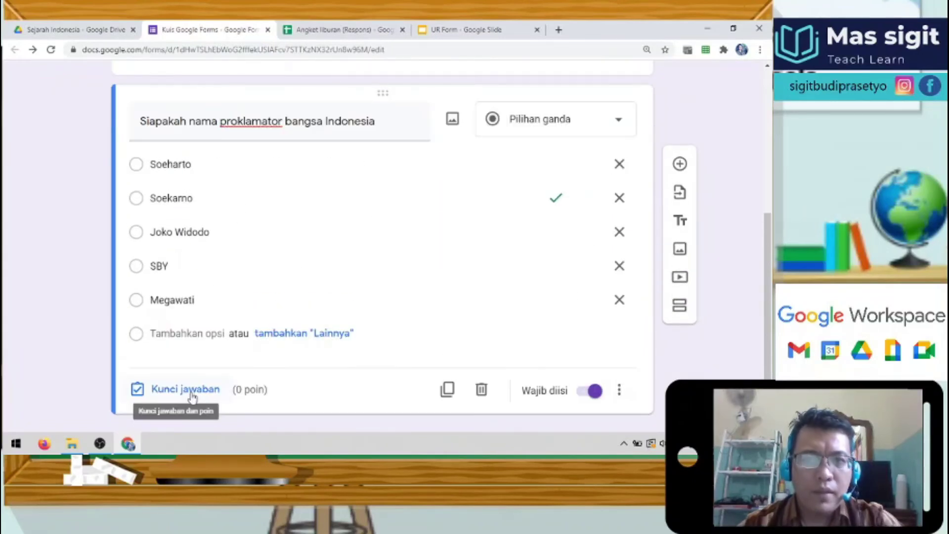
# Step: Check the form's quiz settings, keeping it as a quiz with grades released right after each submission, and save them
pyautogui.scroll(5, 621, 155)
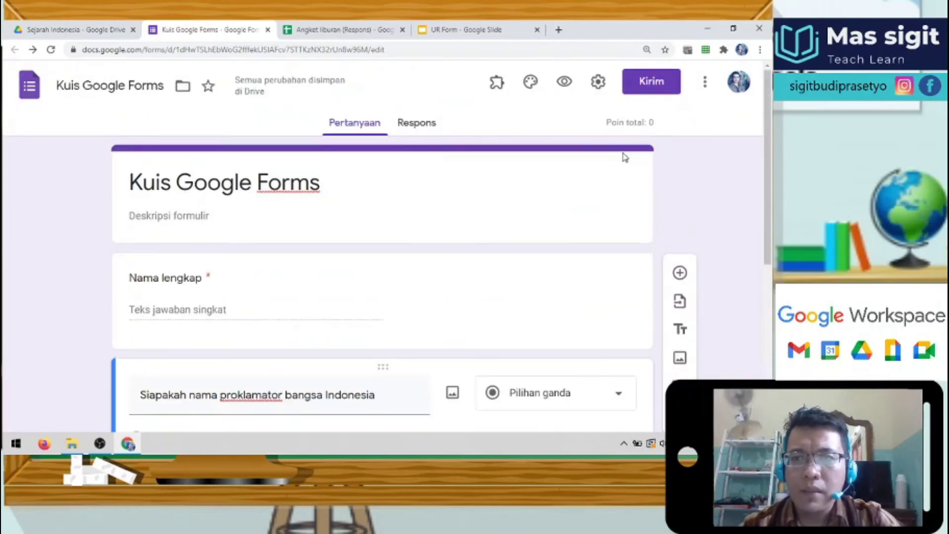
pyautogui.click(598, 82)
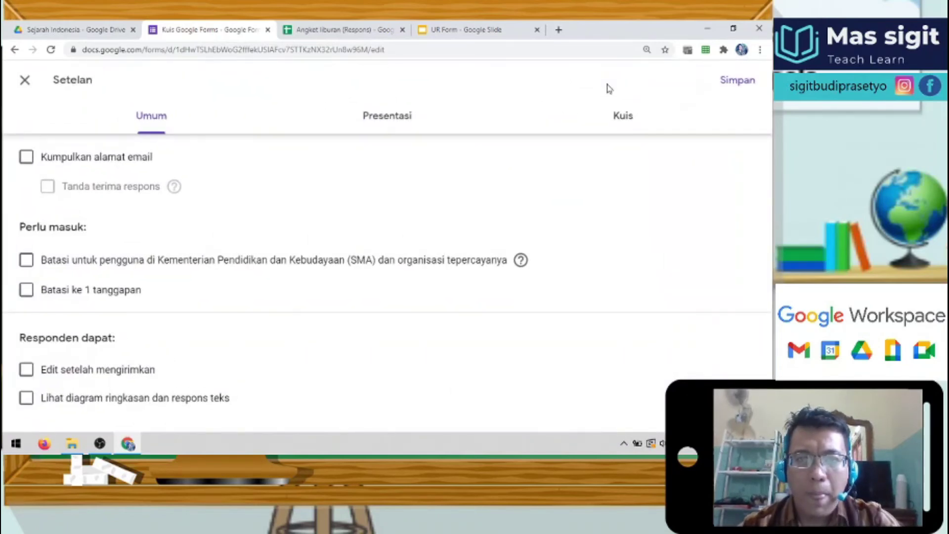
pyautogui.click(608, 118)
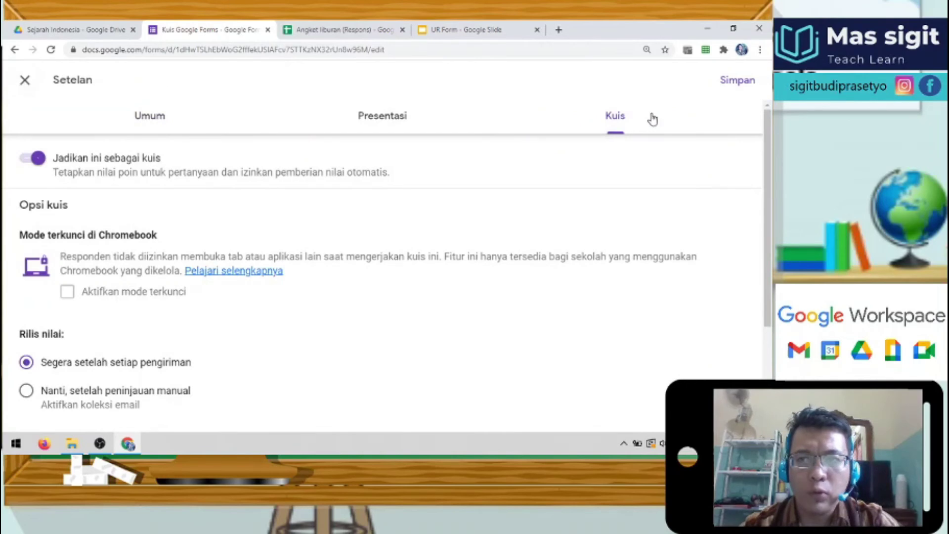
pyautogui.click(731, 85)
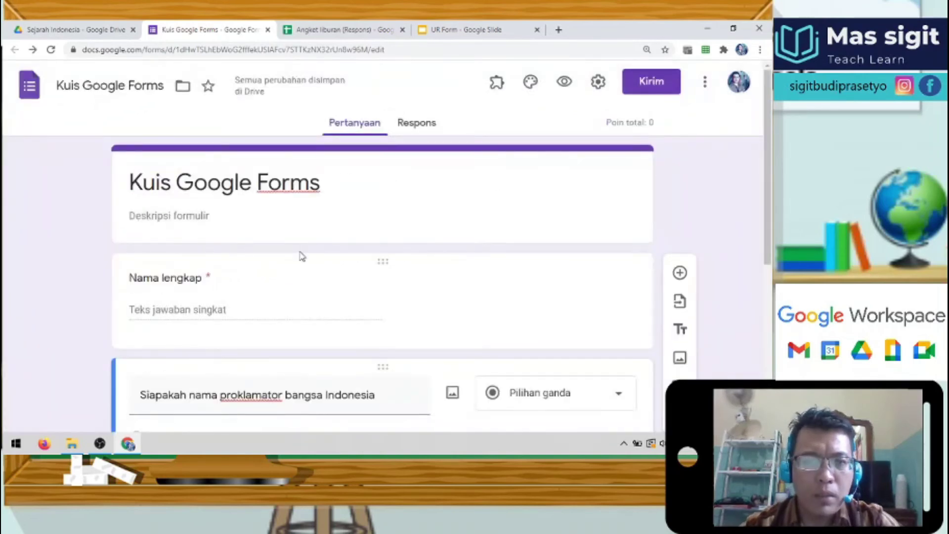
# Step: Assign 2 points to the proklamator question in its answer key, with Soekarno as the correct answer
pyautogui.scroll(-5, 299, 247)
pyautogui.scroll(-2, 299, 247)
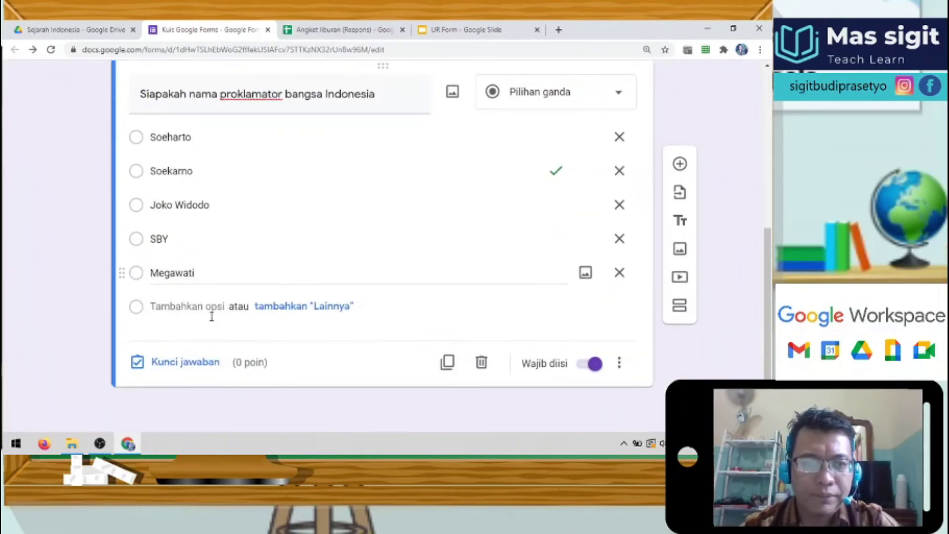
pyautogui.click(188, 370)
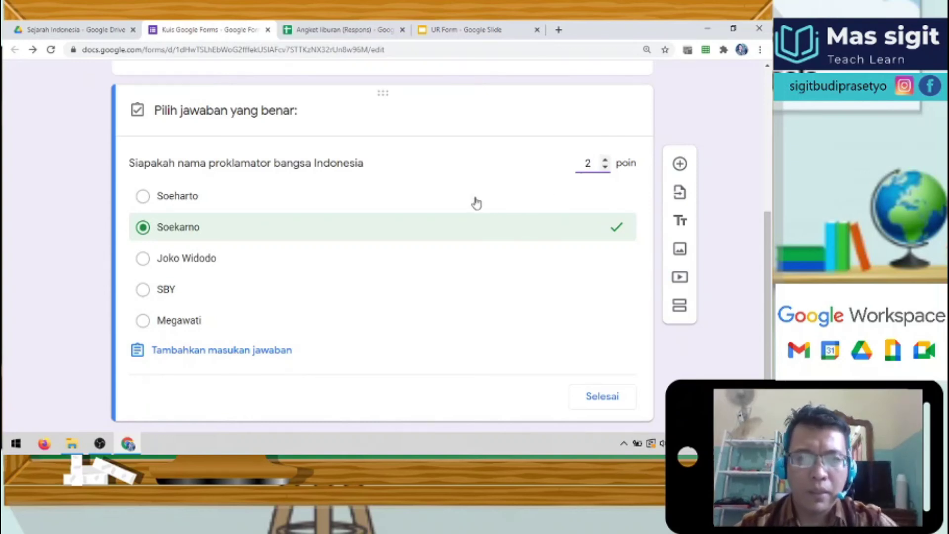
pyautogui.click(596, 399)
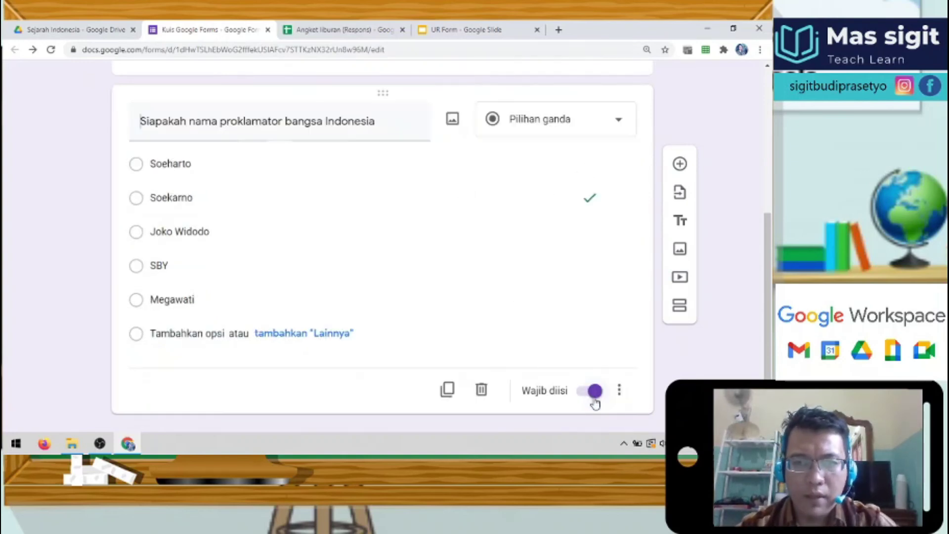
pyautogui.scroll(4, 322, 281)
pyautogui.scroll(-4, 322, 279)
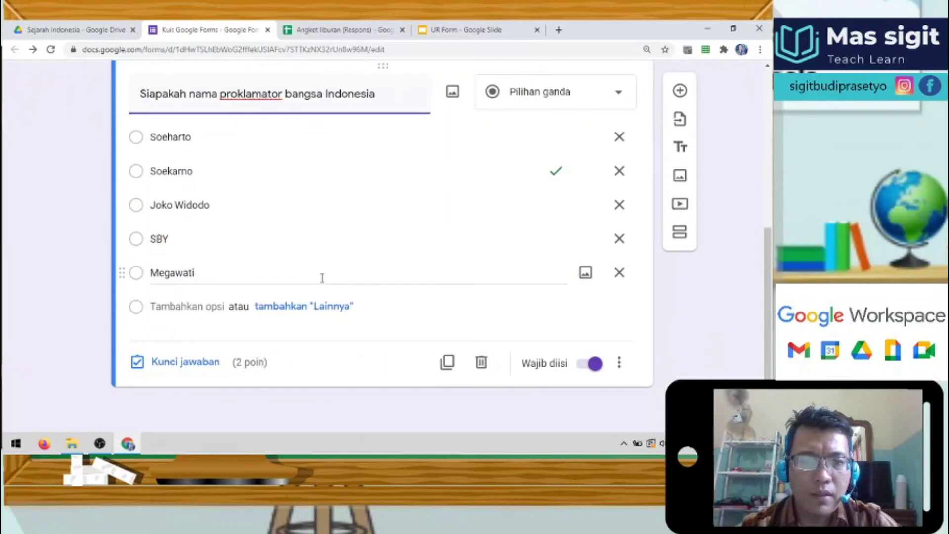
# Step: Check the quiz requirements on slide 7 of UR Form and search YouTube for the creator's full name from the quiz's video picker
pyautogui.click(468, 28)
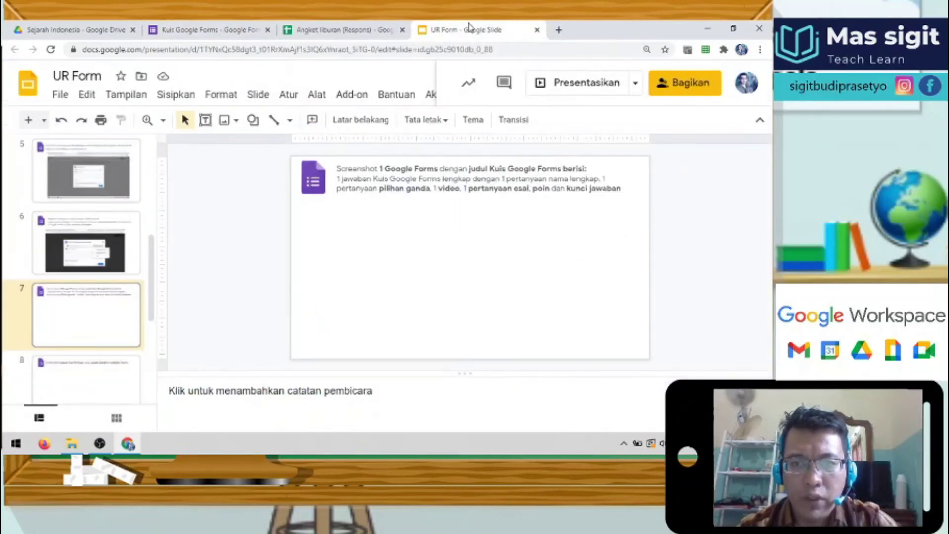
pyautogui.click(206, 29)
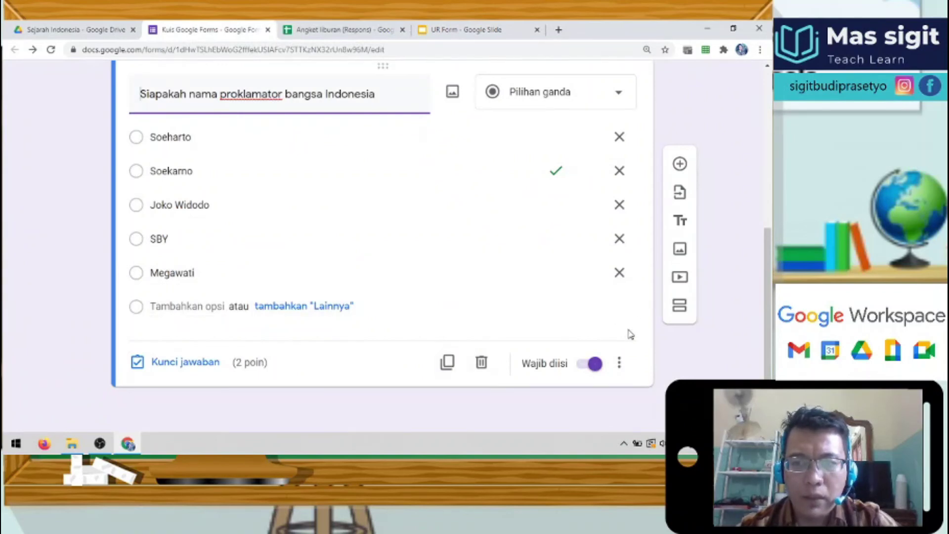
pyautogui.click(679, 279)
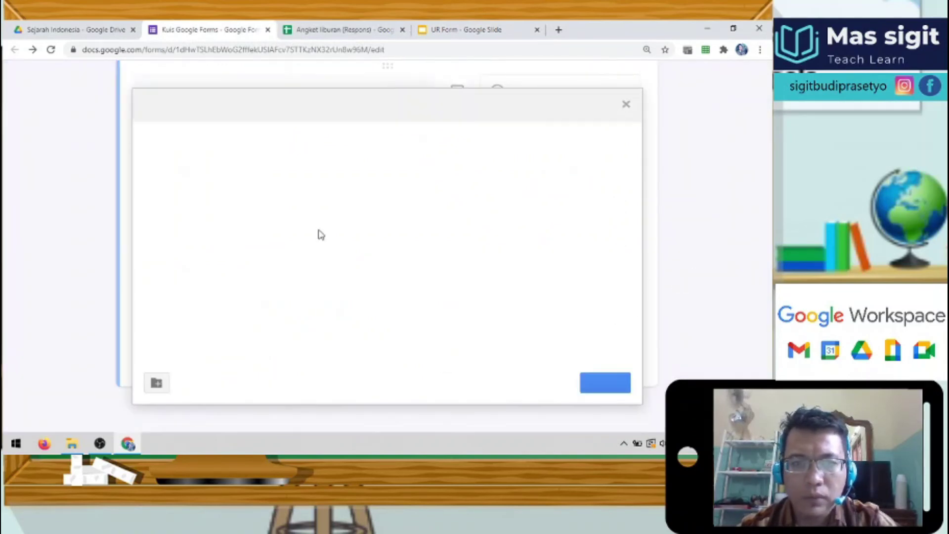
pyautogui.press('Escape')
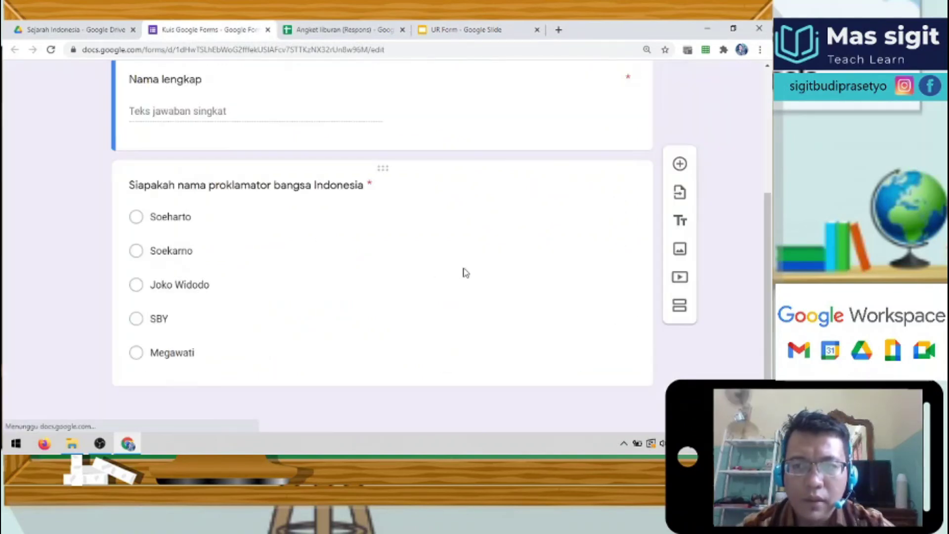
pyautogui.click(682, 279)
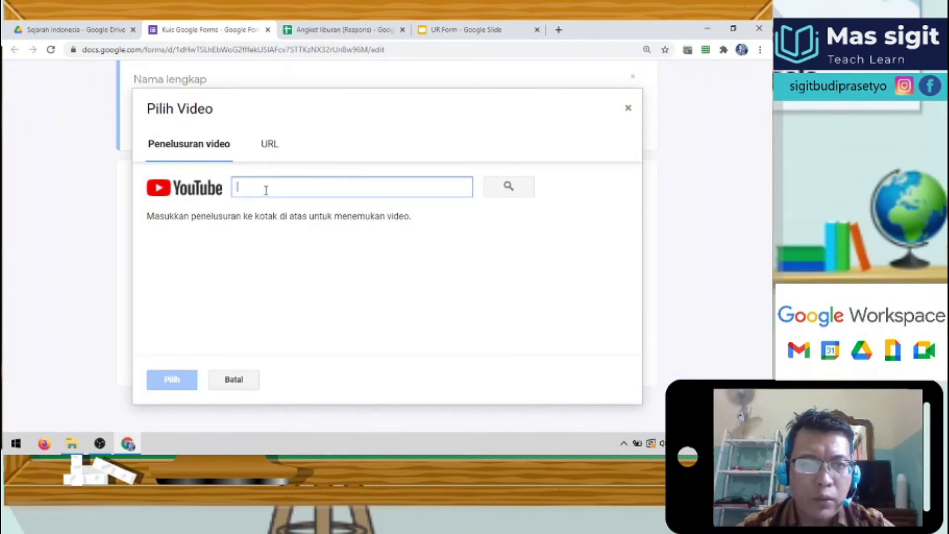
pyautogui.write('s')
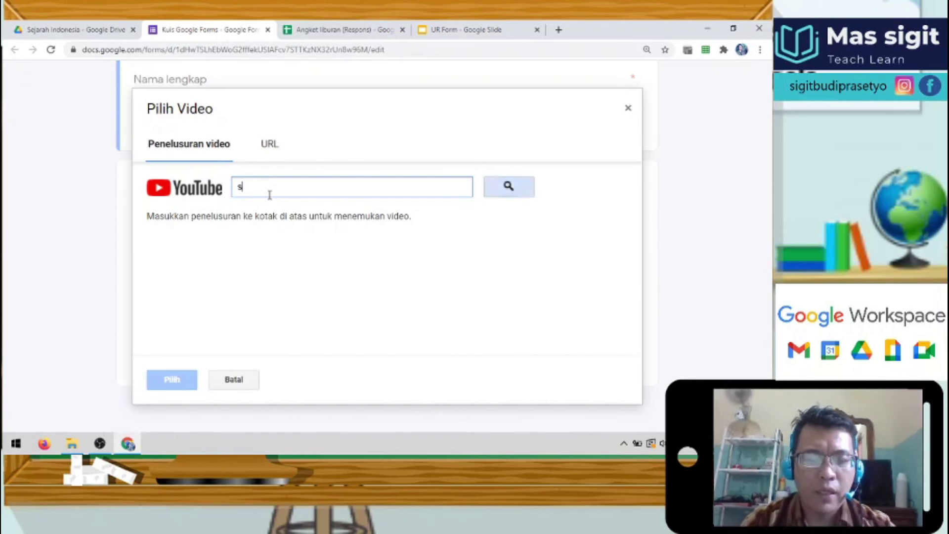
pyautogui.write('igit budi ')
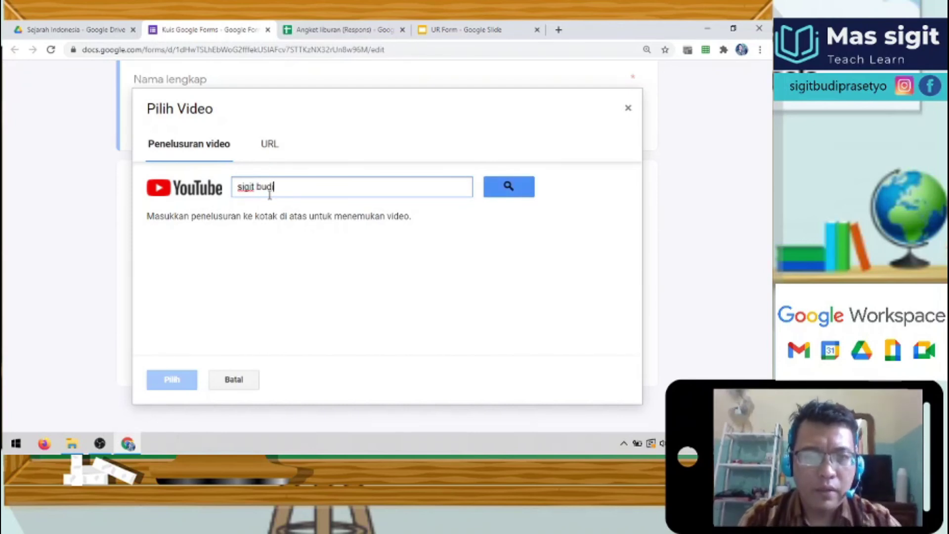
pyautogui.write('prasetyo')
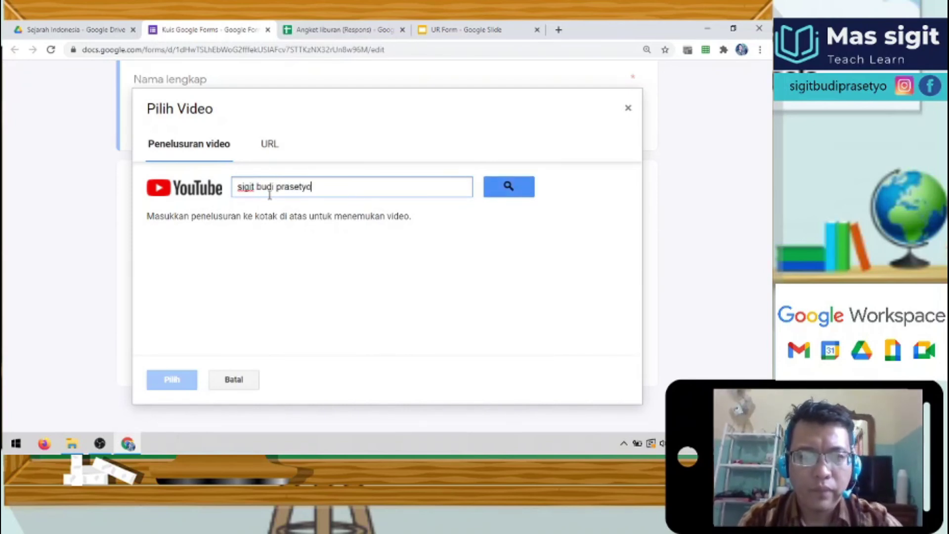
pyautogui.press('Return')
# Step: Choose the video "Pelatihan Google Workspace UR #1" from the search results and insert it into the quiz
pyautogui.scroll(-2, 322, 262)
pyautogui.scroll(-5, 322, 262)
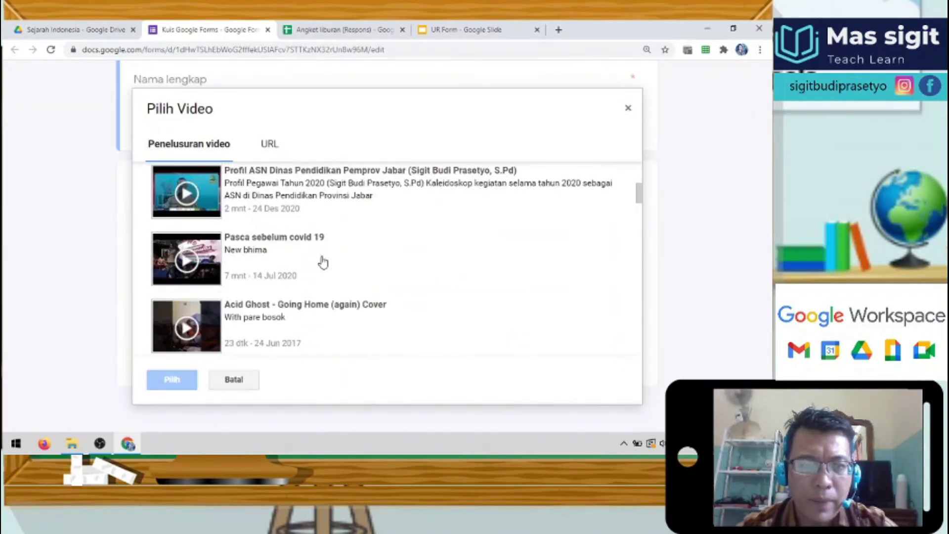
pyautogui.scroll(-2, 322, 262)
pyautogui.scroll(8, 323, 262)
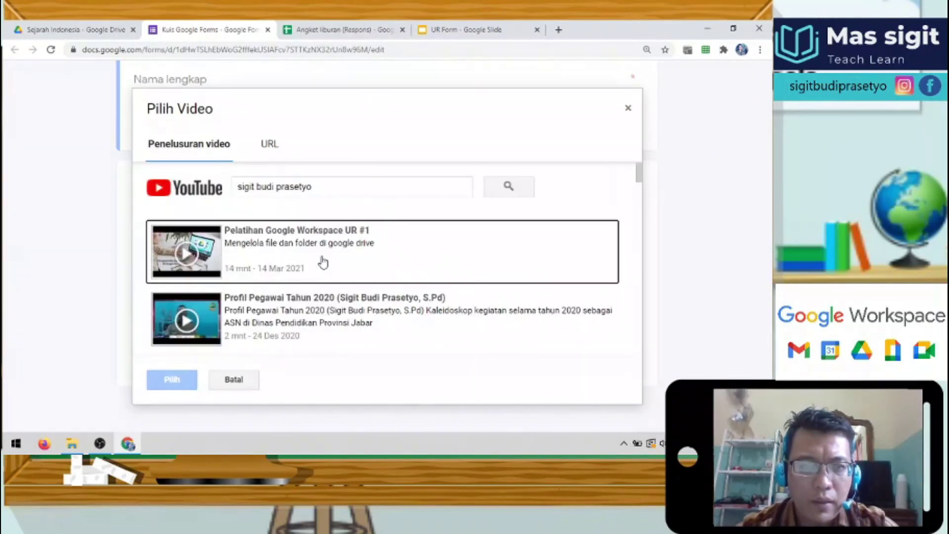
pyautogui.click(323, 250)
pyautogui.click(171, 379)
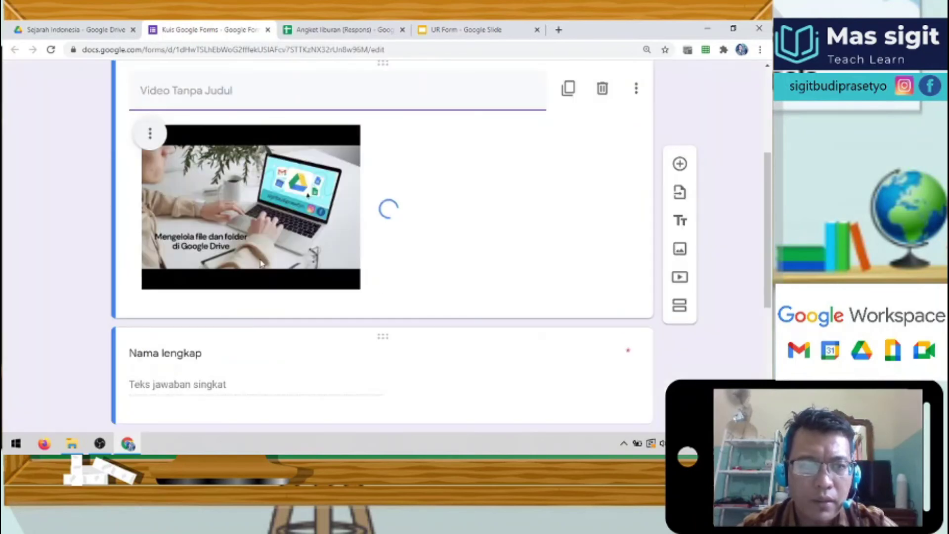
# Step: Title the video "Mengelola file dan folder di drive" and place it below the multiple-choice question
pyautogui.scroll(2, 238, 212)
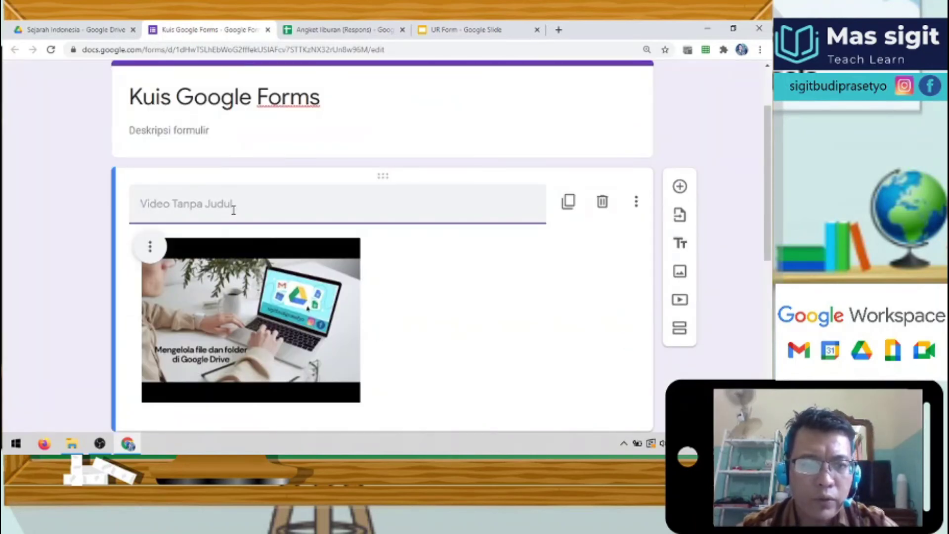
pyautogui.write('Mengelola file dan folder di drive')
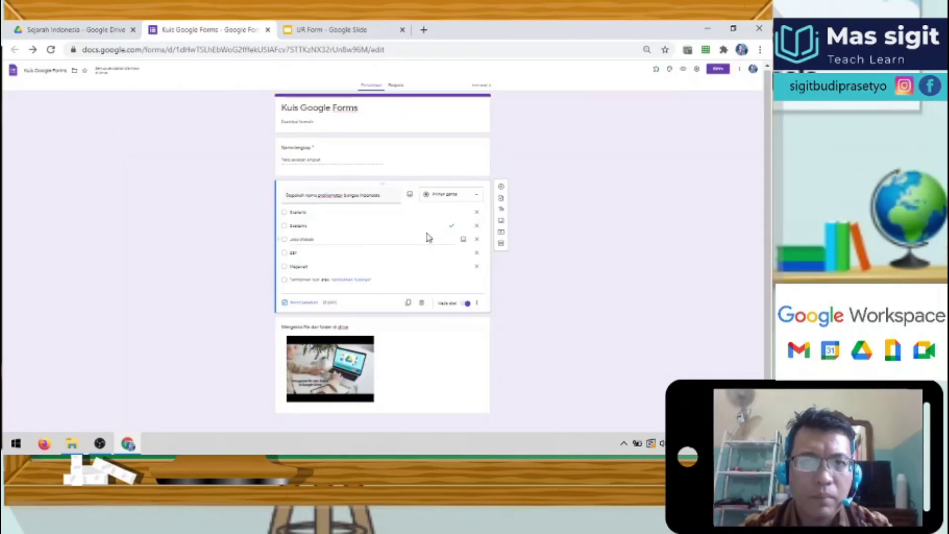
# Step: Switch to the UR Form slides, paste the screenshot of the whole quiz onto slide 7 and open slide 8
pyautogui.click(352, 26)
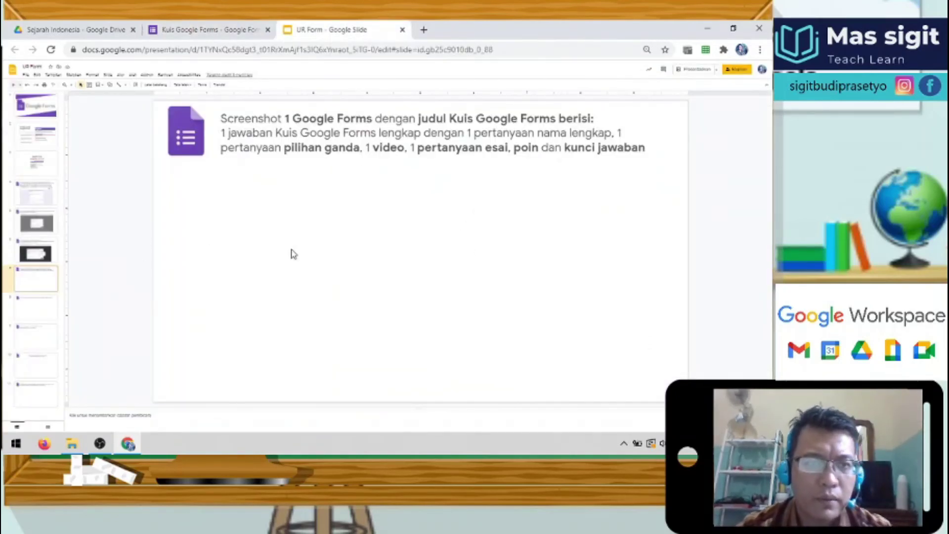
pyautogui.click(47, 311)
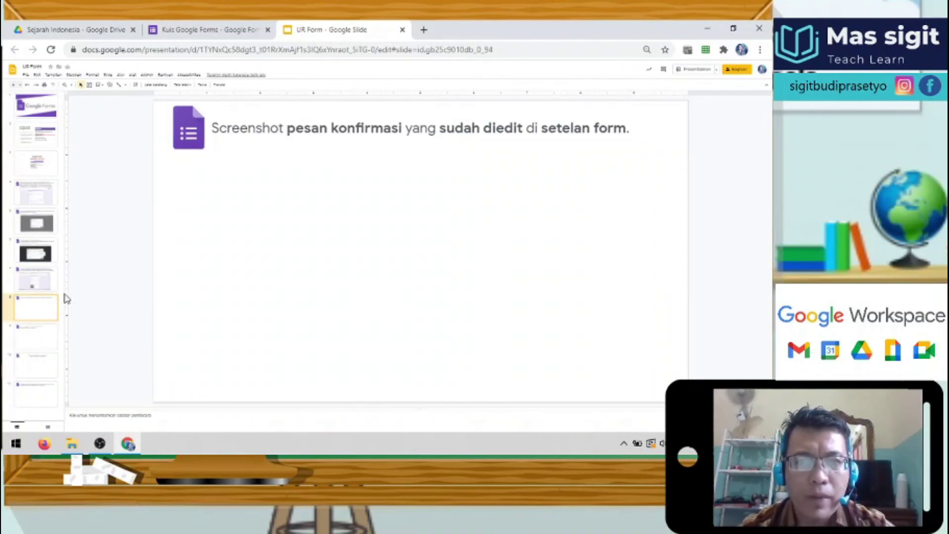
# Step: Switch to Kuis Google Forms, open its presentation settings and highlight the confirmation message text for a screenshot
pyautogui.click(208, 29)
pyautogui.click(332, 28)
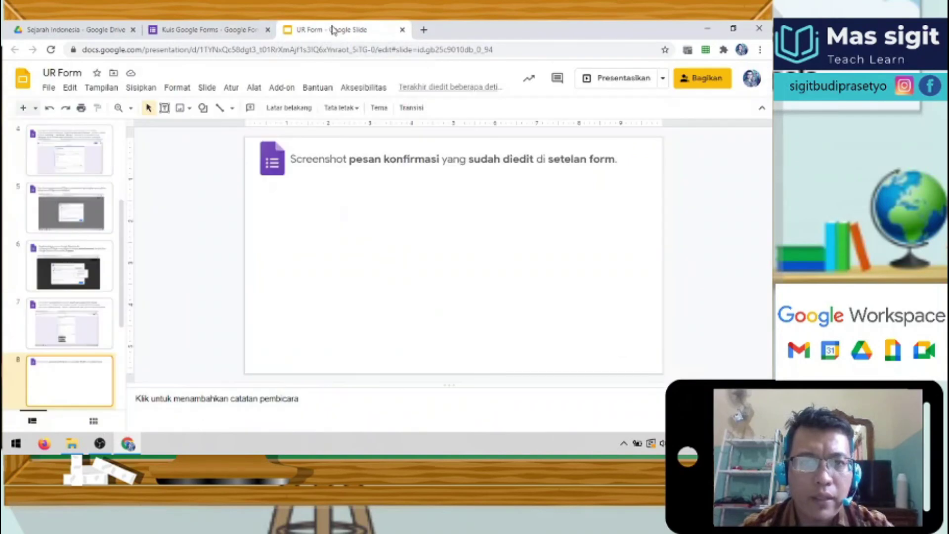
pyautogui.click(227, 24)
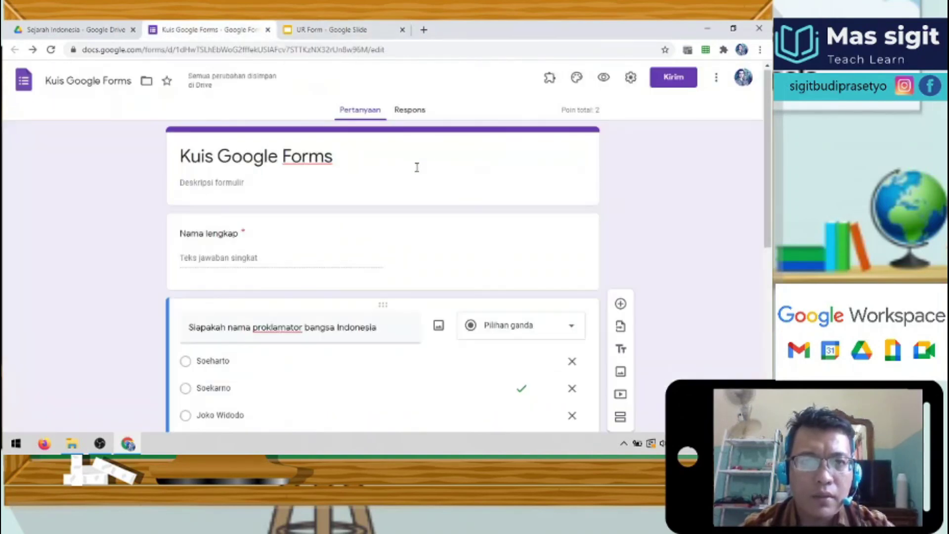
pyautogui.click(631, 79)
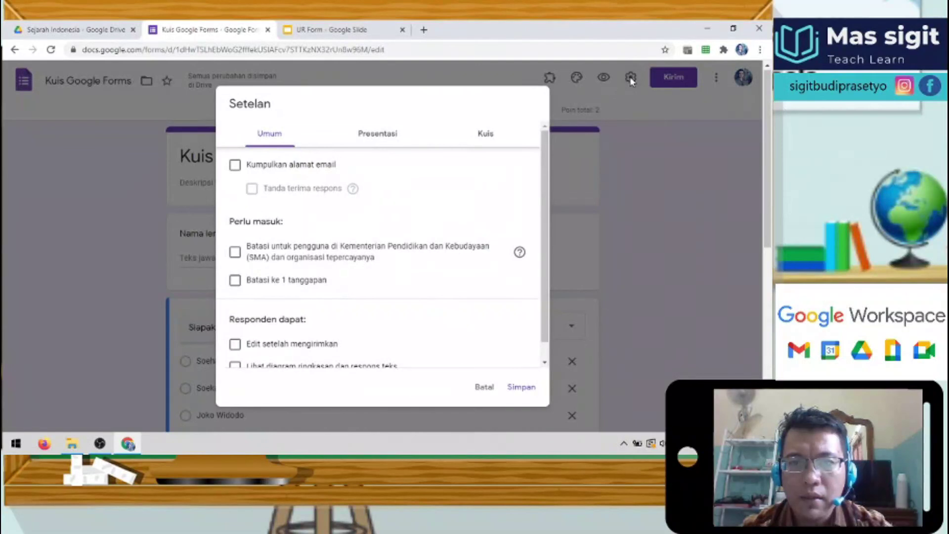
pyautogui.click(372, 135)
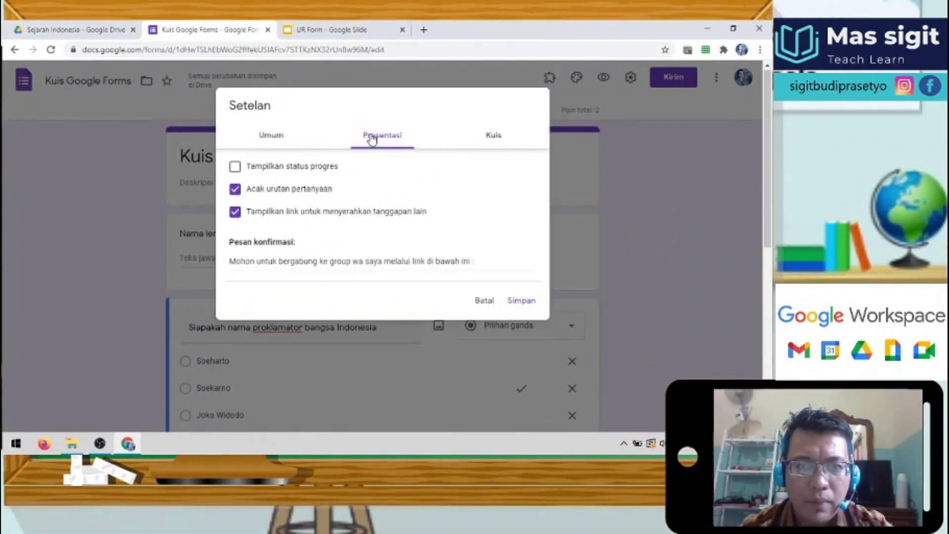
pyautogui.tripleClick(281, 261)
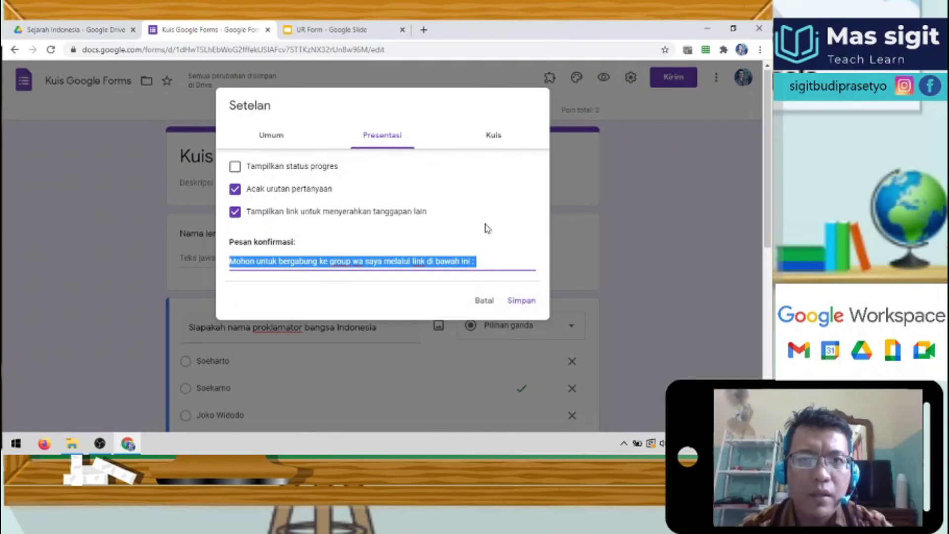
# Step: Paste the screenshot of the confirmation message settings onto slide 8 of UR Form and go on to slide 9
pyautogui.click(324, 30)
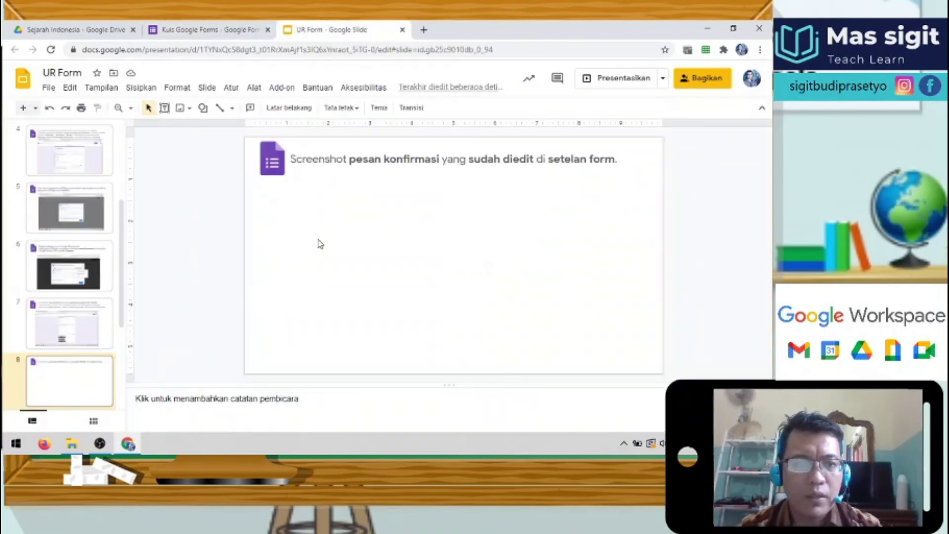
pyautogui.press('Up')
pyautogui.scroll(-2, 94, 254)
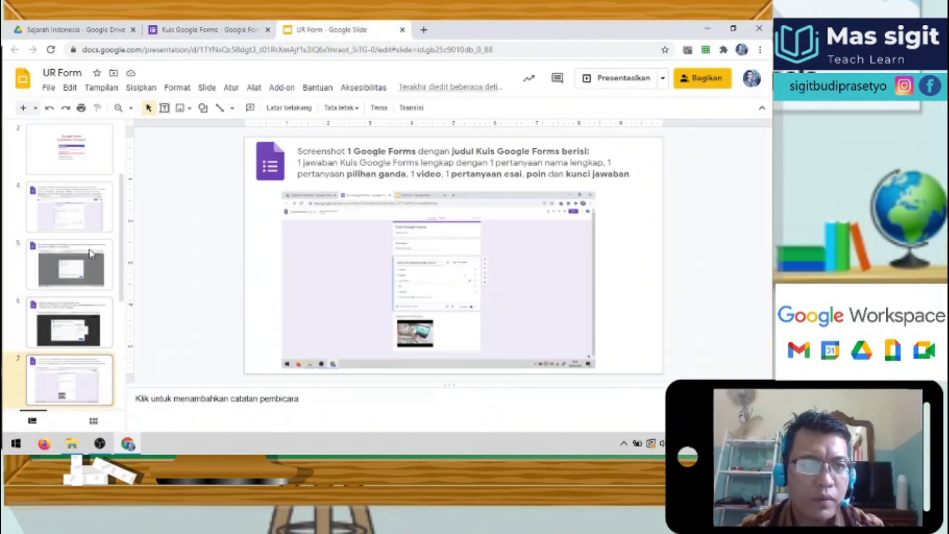
pyautogui.click(80, 260)
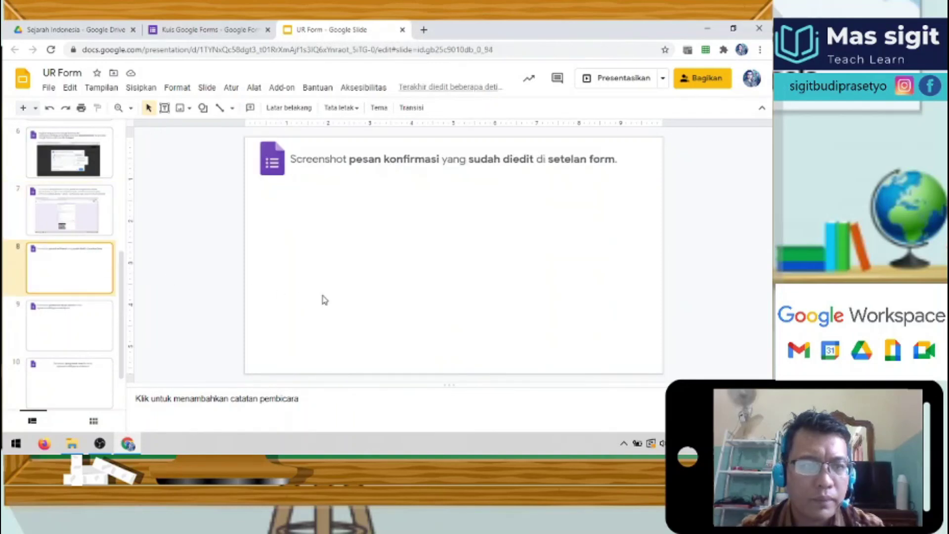
pyautogui.hotkey('ctrl', 'v')
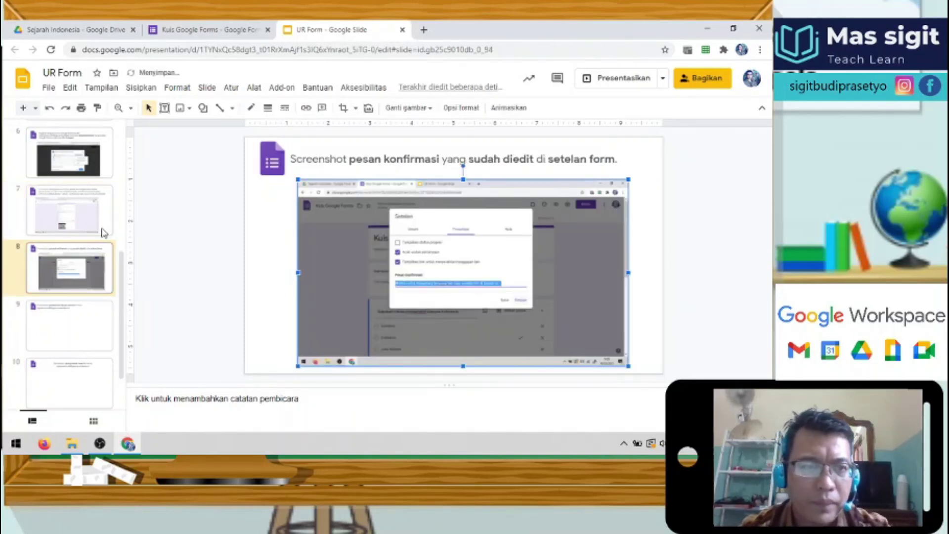
pyautogui.press('Down')
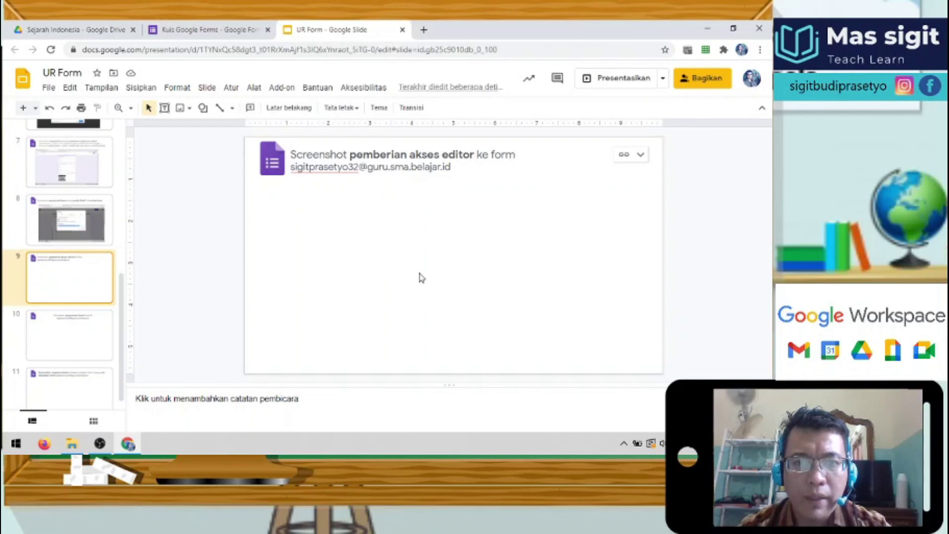
# Step: Check the editor access task on slide 9, switch to Kuis Google Forms and open its dialog for adding collaborators
pyautogui.tripleClick(379, 164)
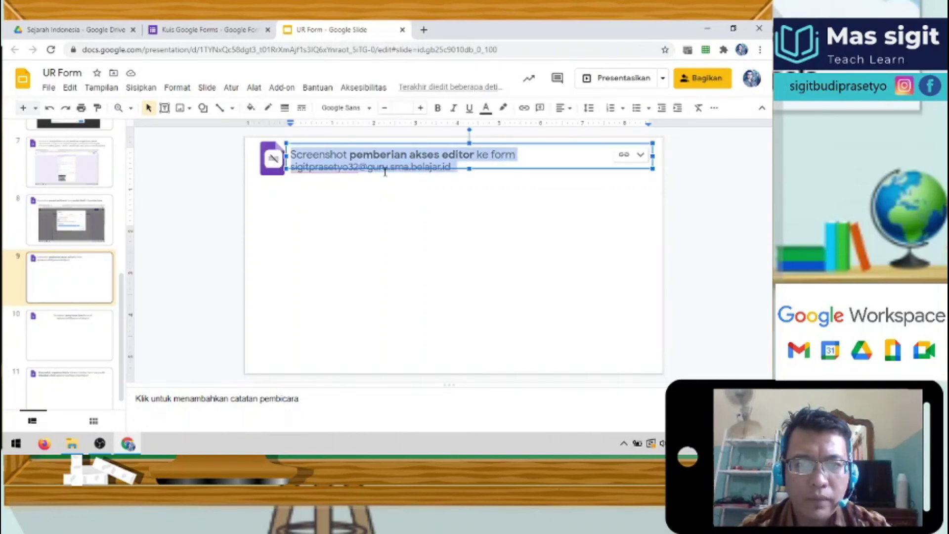
pyautogui.click(385, 172)
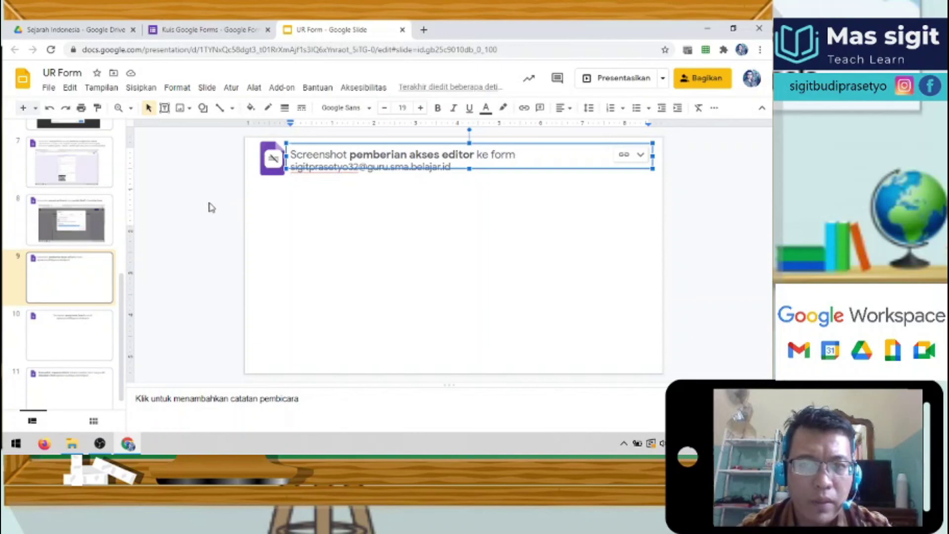
pyautogui.click(68, 168)
pyautogui.scroll(2, 70, 188)
pyautogui.click(207, 30)
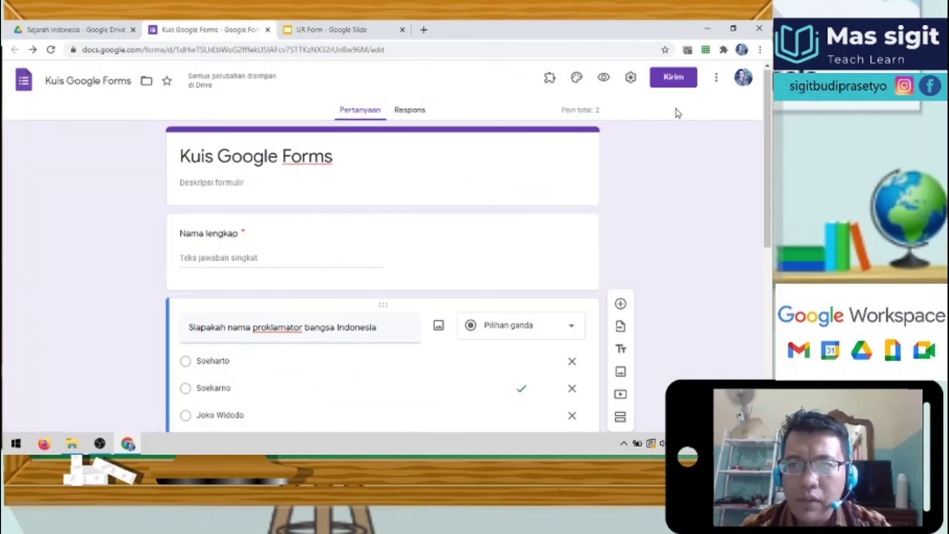
pyautogui.click(717, 79)
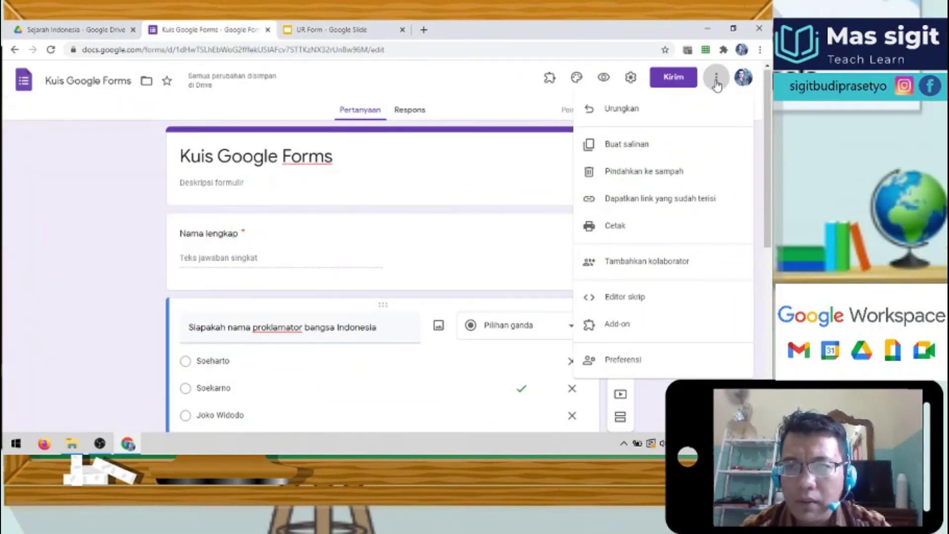
pyautogui.click(648, 261)
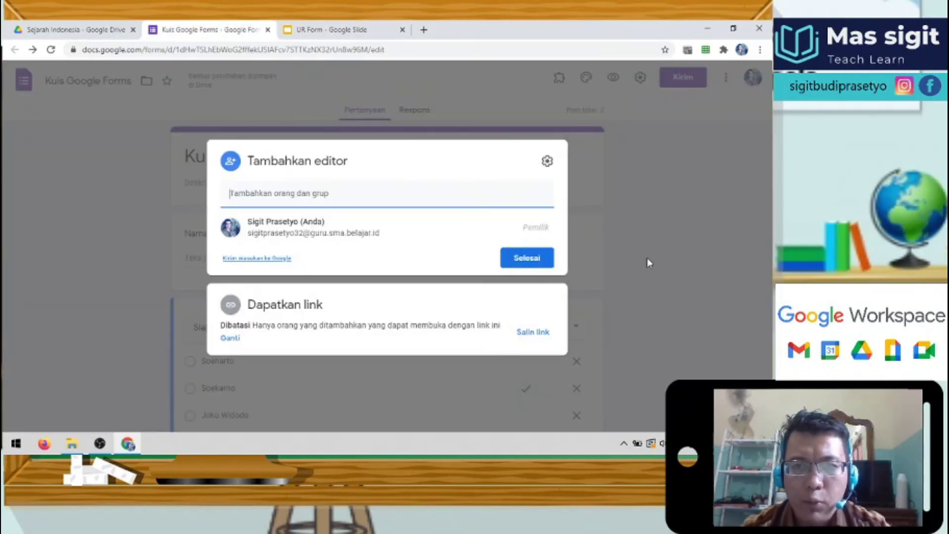
# Step: Add the first suggested contact as Editor of the form, keep the notification on and send the invitation
pyautogui.click(319, 193)
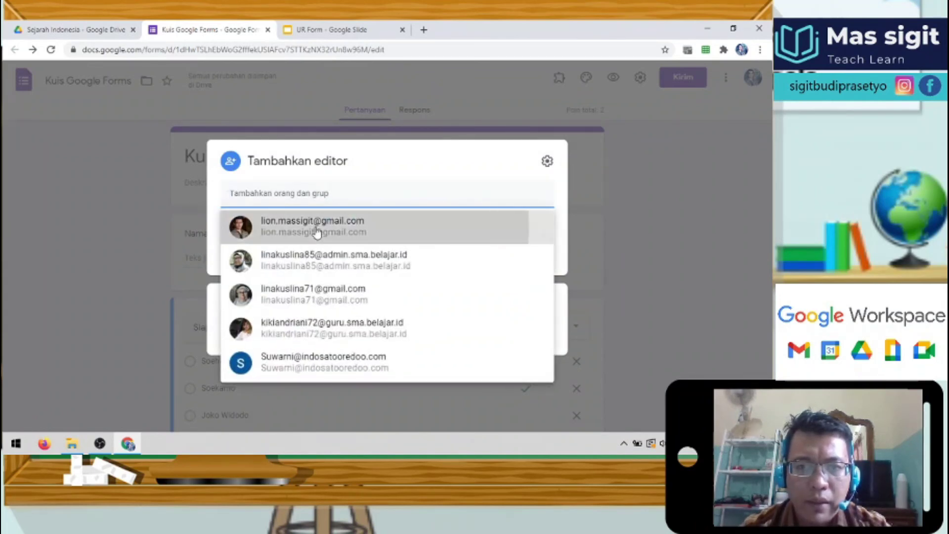
pyautogui.click(319, 221)
pyautogui.click(536, 173)
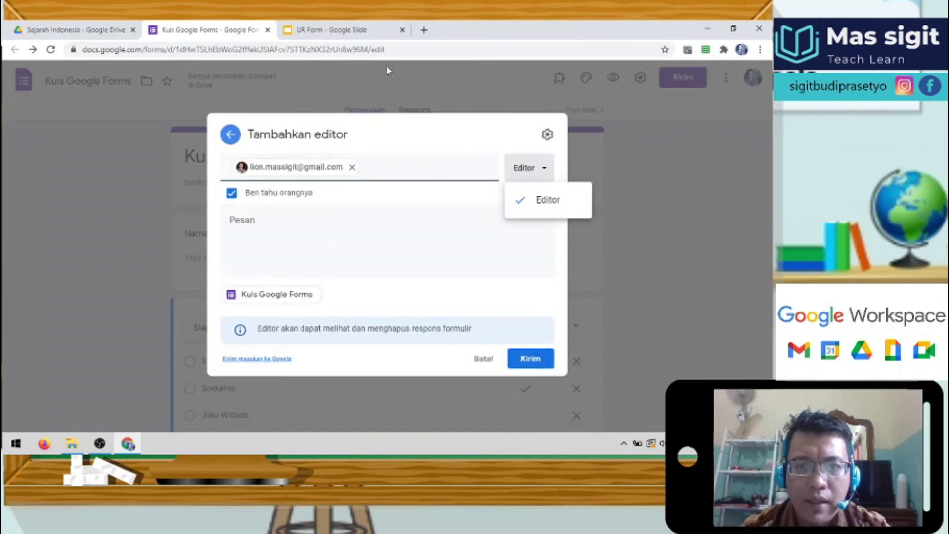
pyautogui.click(331, 33)
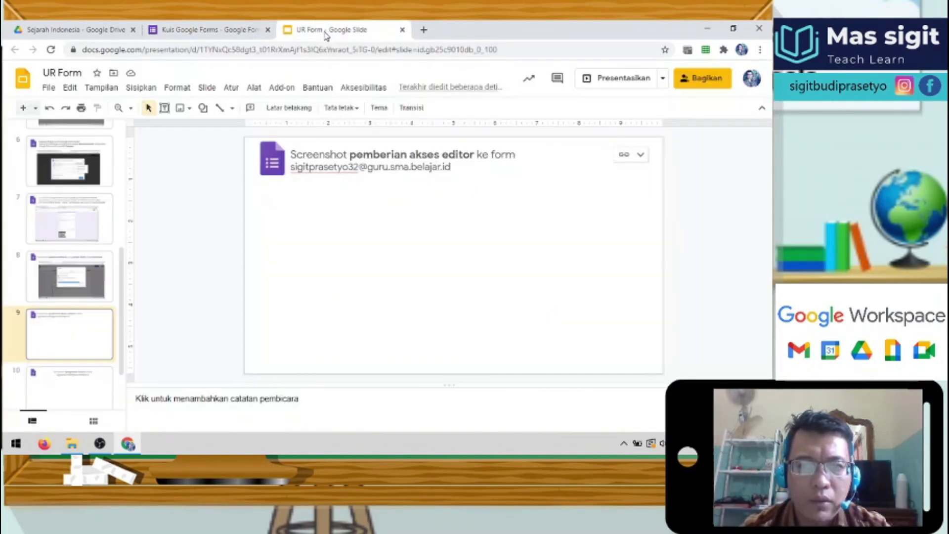
pyautogui.click(232, 34)
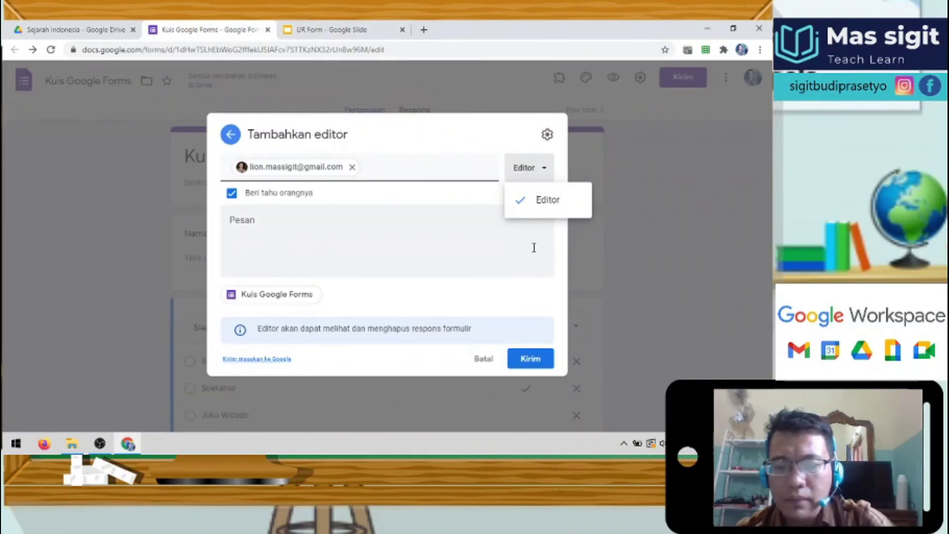
pyautogui.click(535, 362)
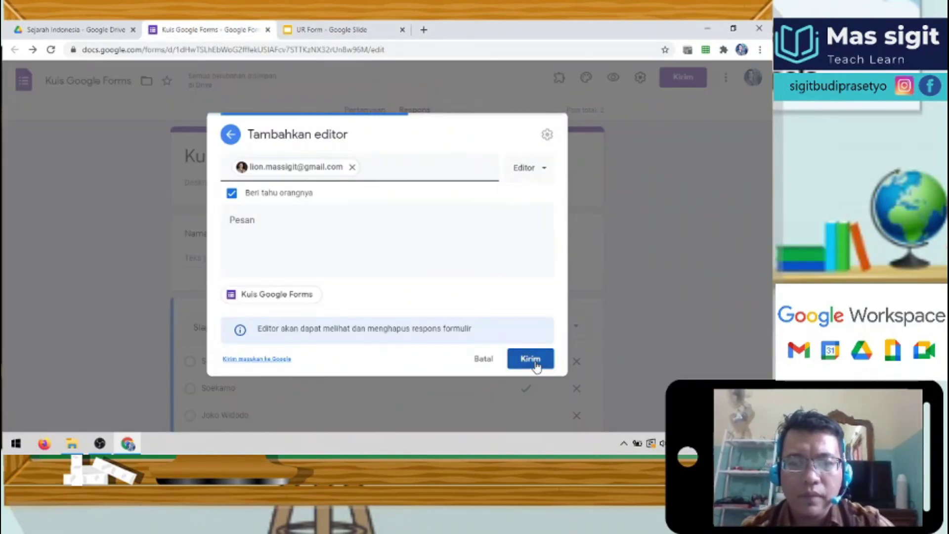
pyautogui.click(472, 291)
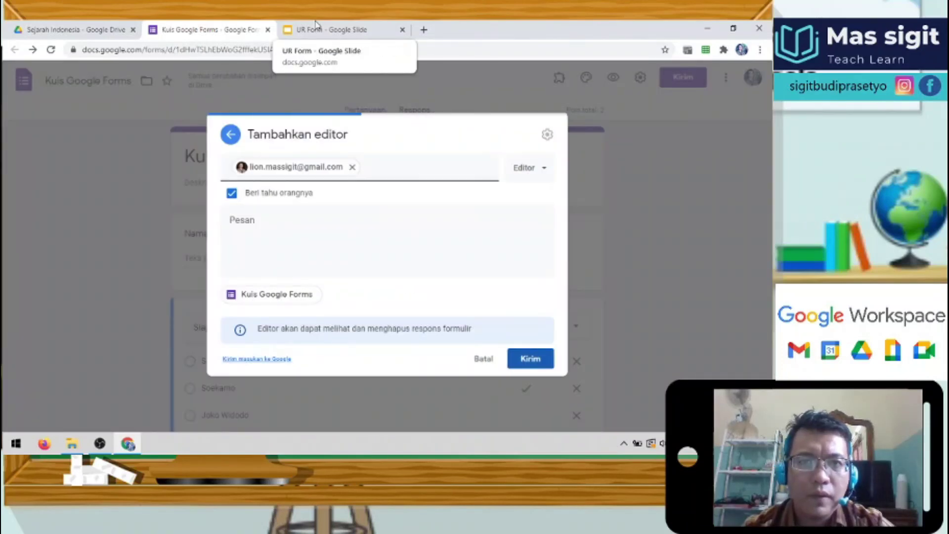
# Step: Switch to UR Form, paste the editor access screenshot onto slide 9 and copy the recipient's e-mail address from slide 10
pyautogui.click(336, 30)
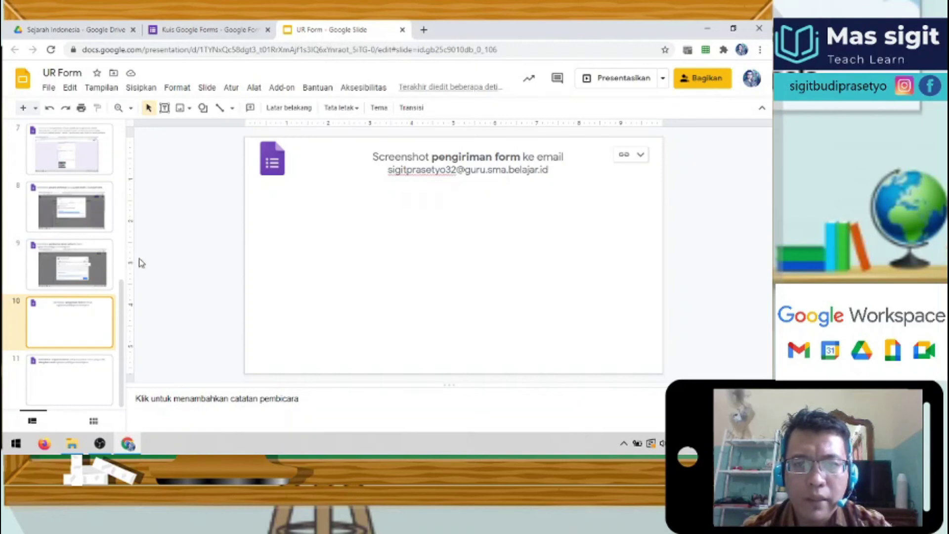
pyautogui.tripleClick(416, 171)
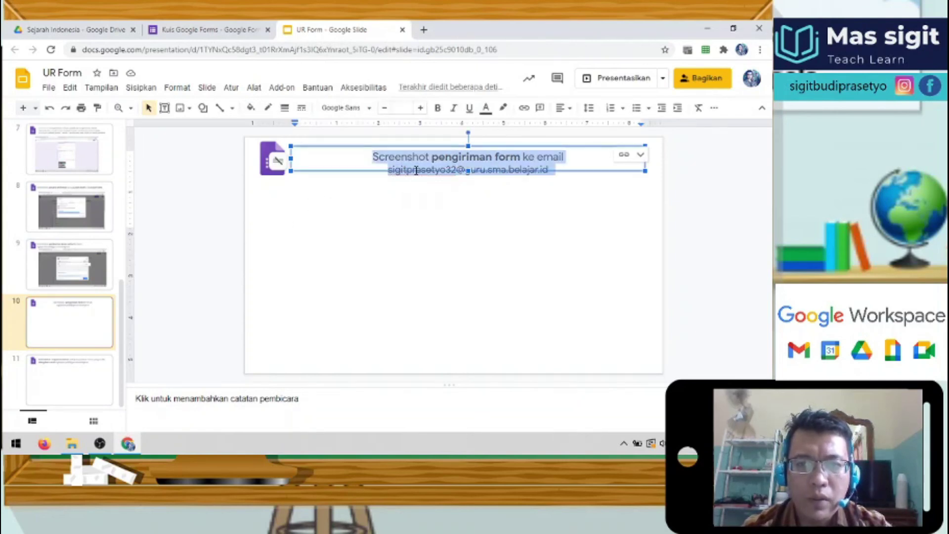
pyautogui.click(416, 170)
pyautogui.moveTo(408, 172); pyautogui.dragTo(544, 172)
pyautogui.hotkey('ctrl', 'c')
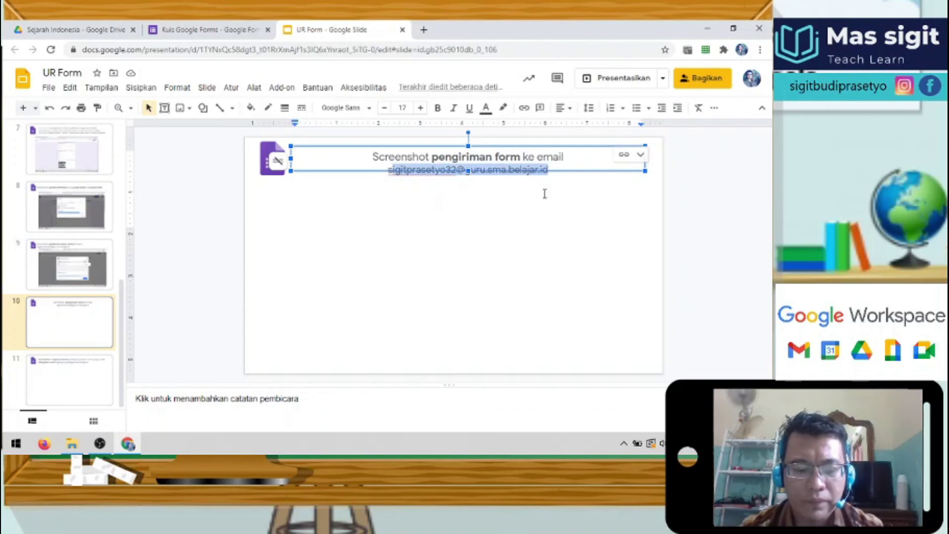
pyautogui.doubleClick(490, 225)
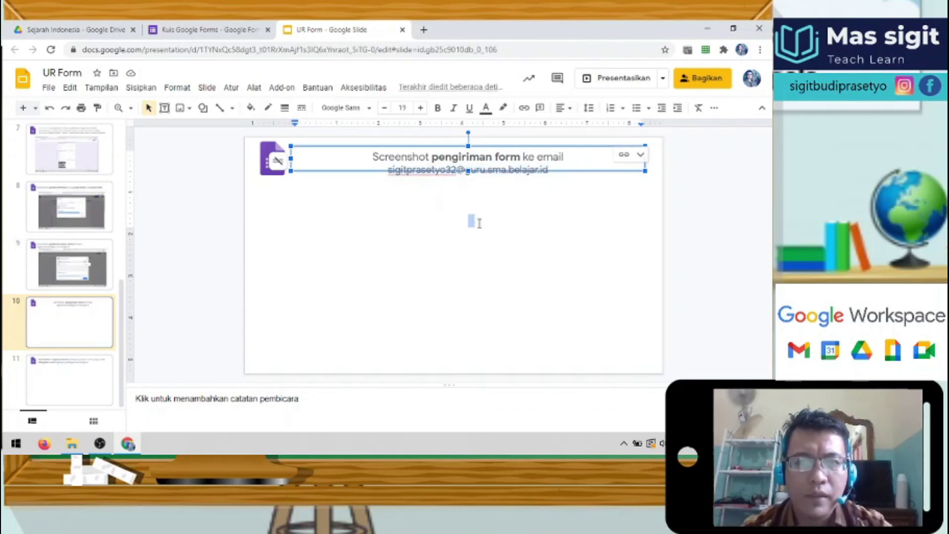
pyautogui.click(415, 199)
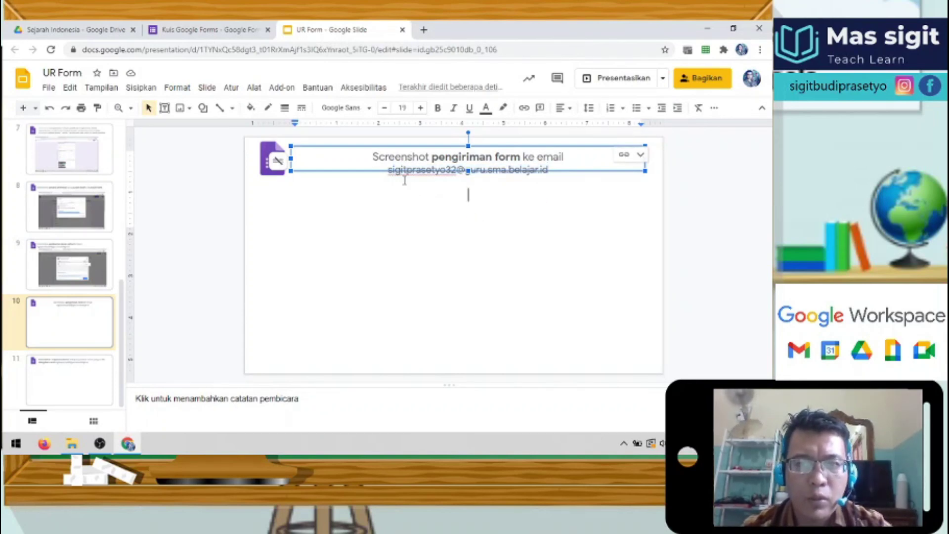
# Step: Switch to Kuis Google Forms and send the form by e-mail to the copied address, including the form in the e-mail
pyautogui.click(213, 29)
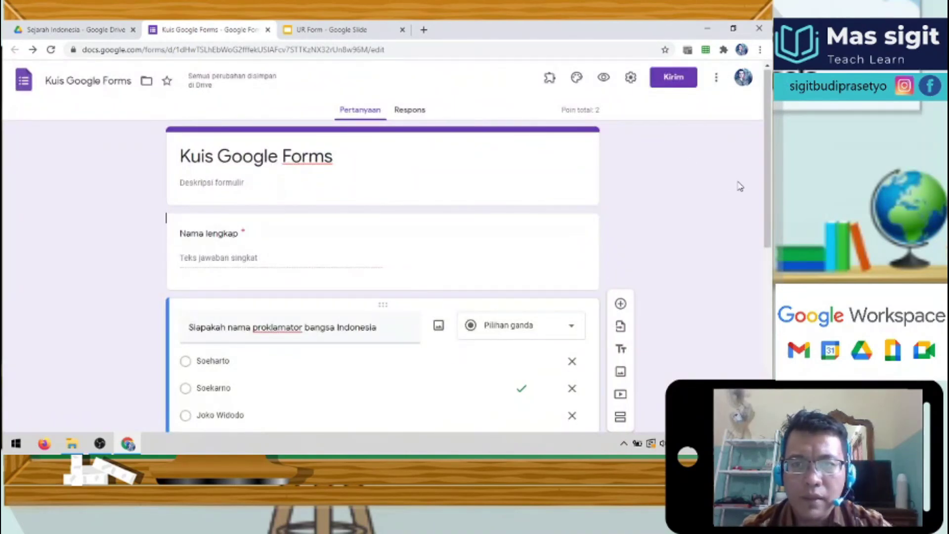
pyautogui.click(679, 77)
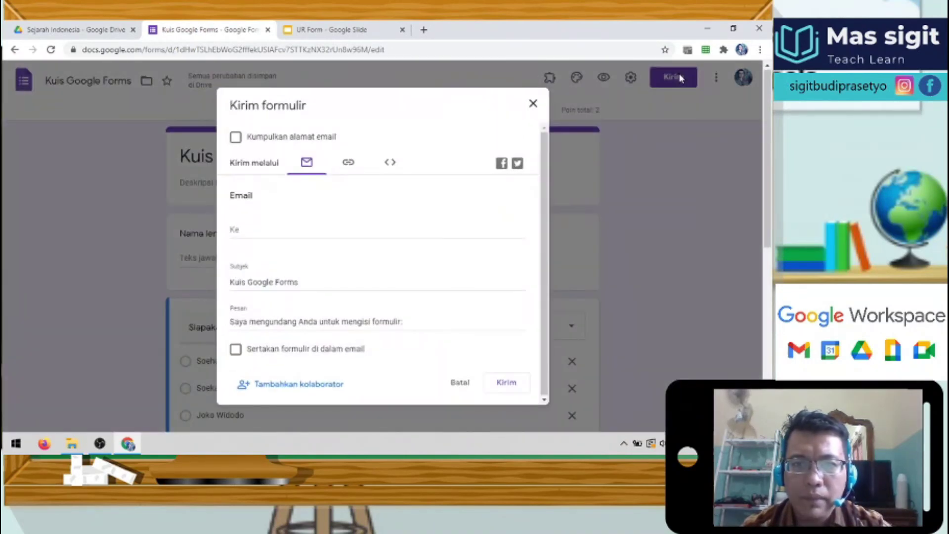
pyautogui.click(282, 229)
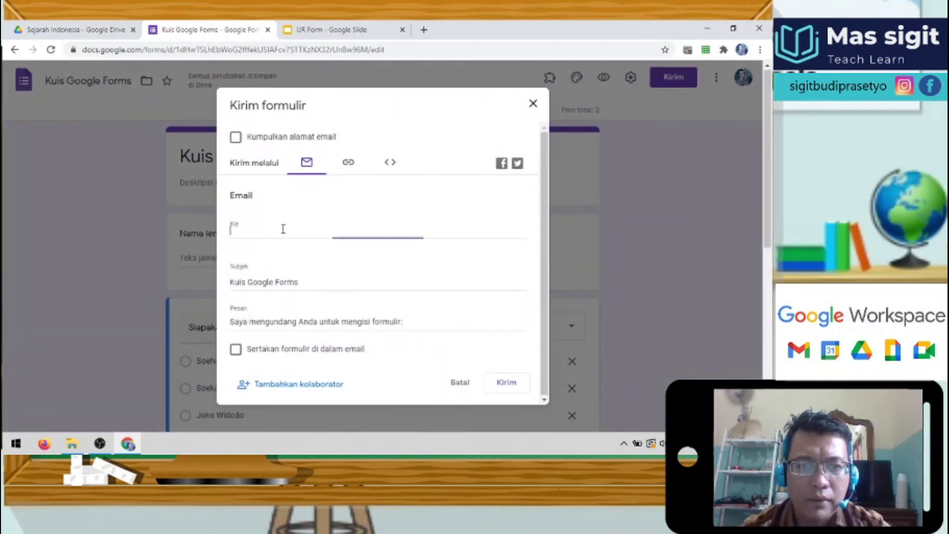
pyautogui.hotkey('ctrl', 'v')
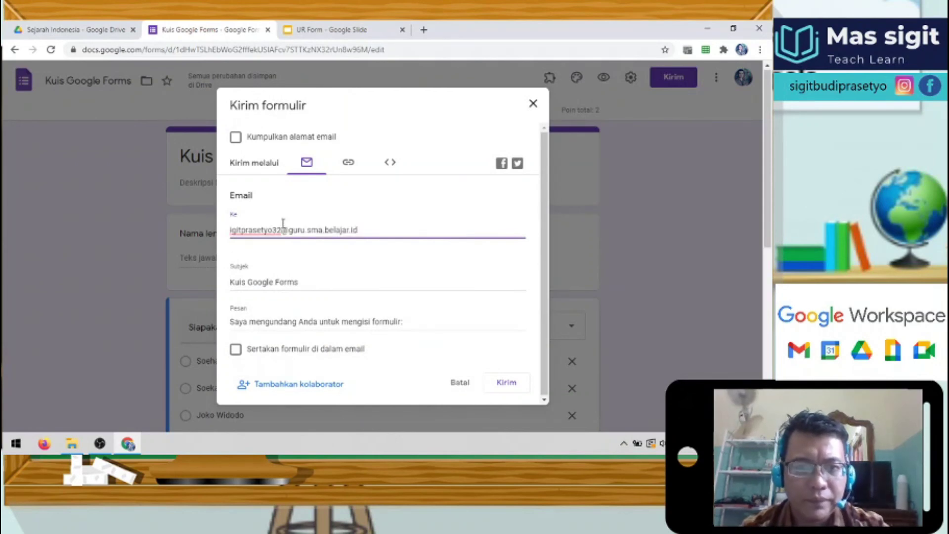
pyautogui.click(298, 282)
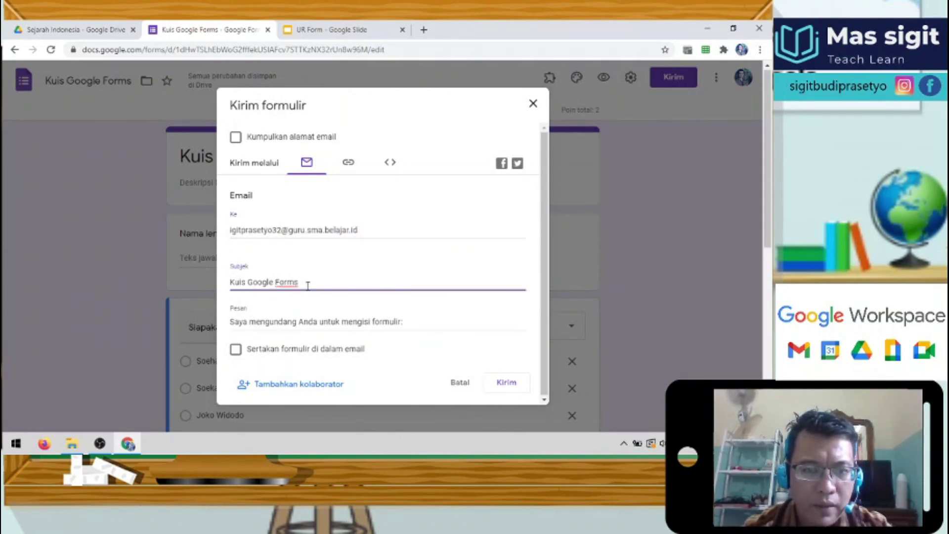
pyautogui.click(300, 322)
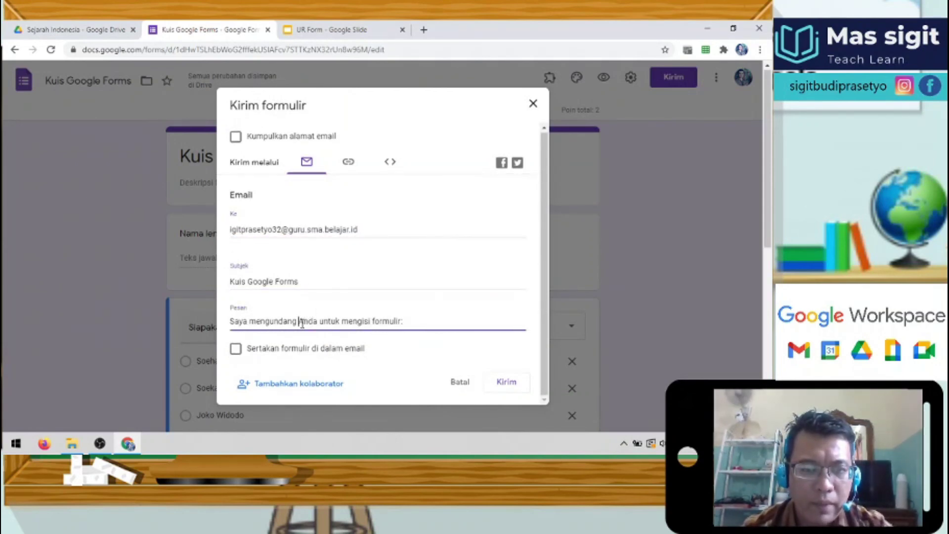
pyautogui.click(293, 352)
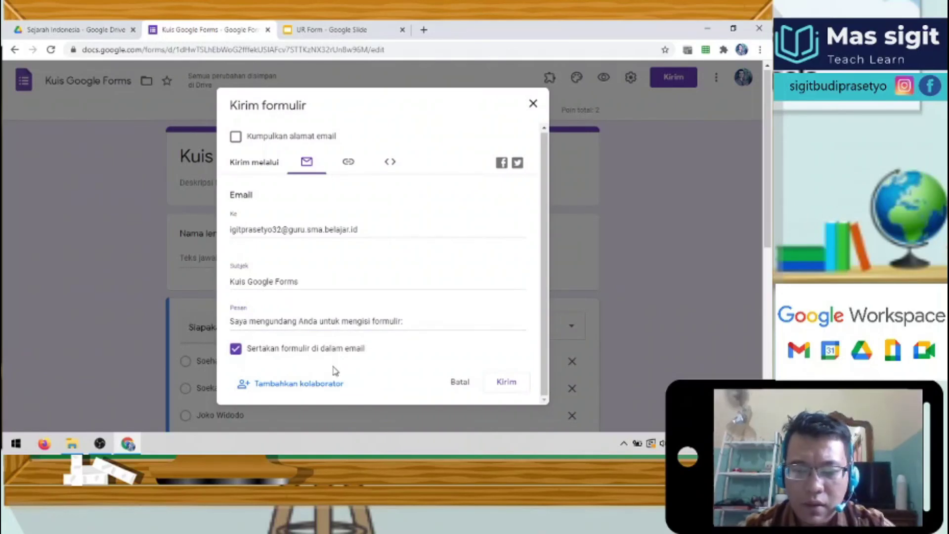
pyautogui.click(492, 382)
# Step: Switch to UR Form and paste the screenshot of the form's e-mail sending dialog onto slide 10
pyautogui.click(365, 31)
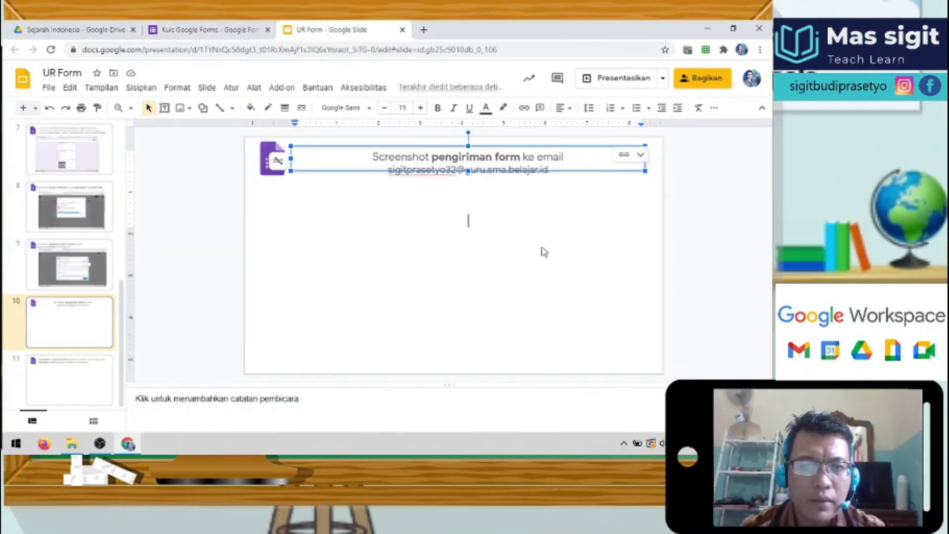
pyautogui.click(619, 251)
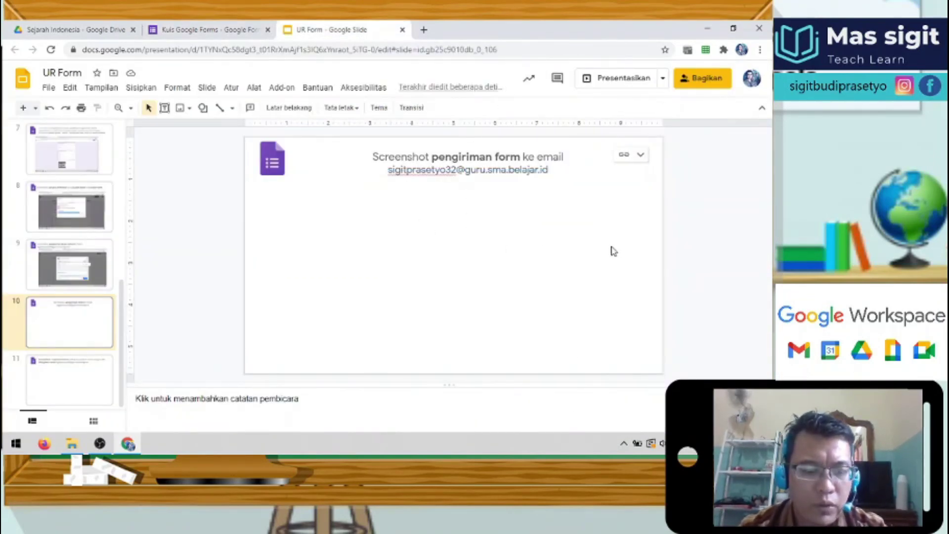
pyautogui.hotkey('ctrl', 'v')
pyautogui.scroll(1, 125, 354)
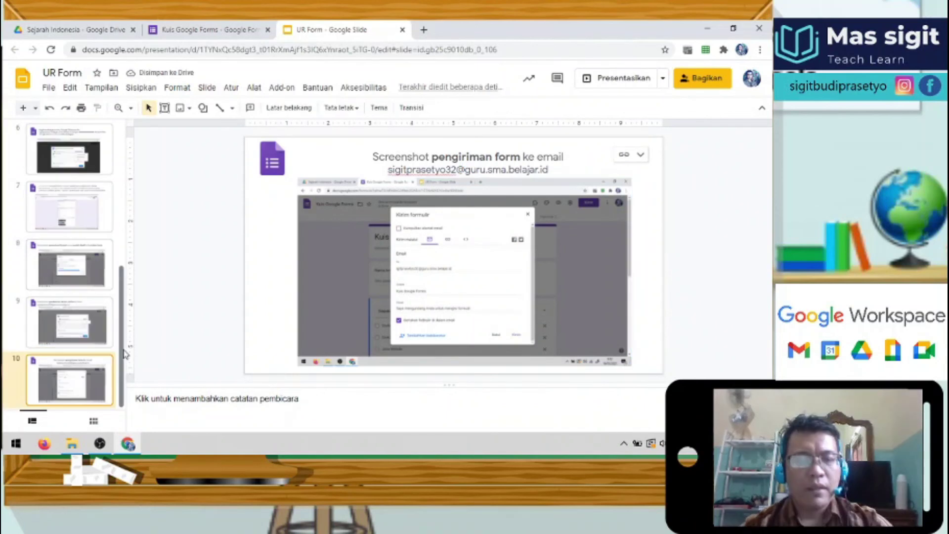